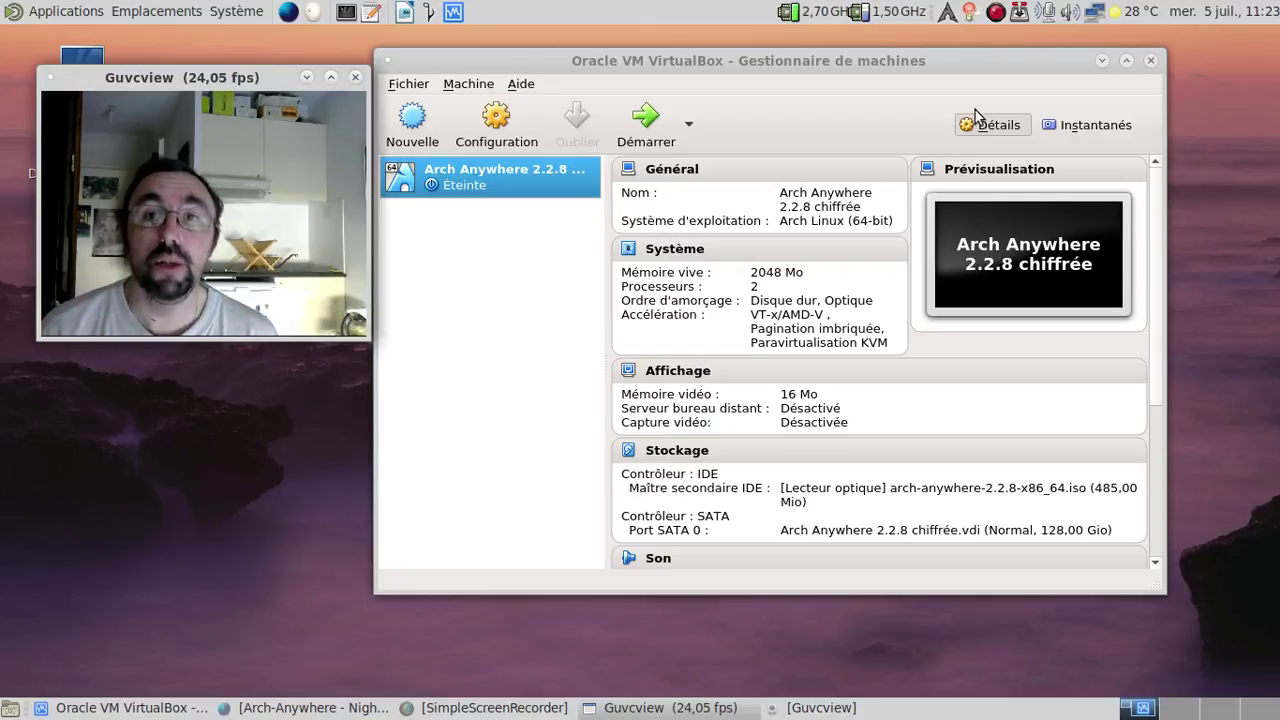
Bring the Arch Anywhere website forward and scroll to its Latest News about the 2.2.8 release.
click(330, 710)
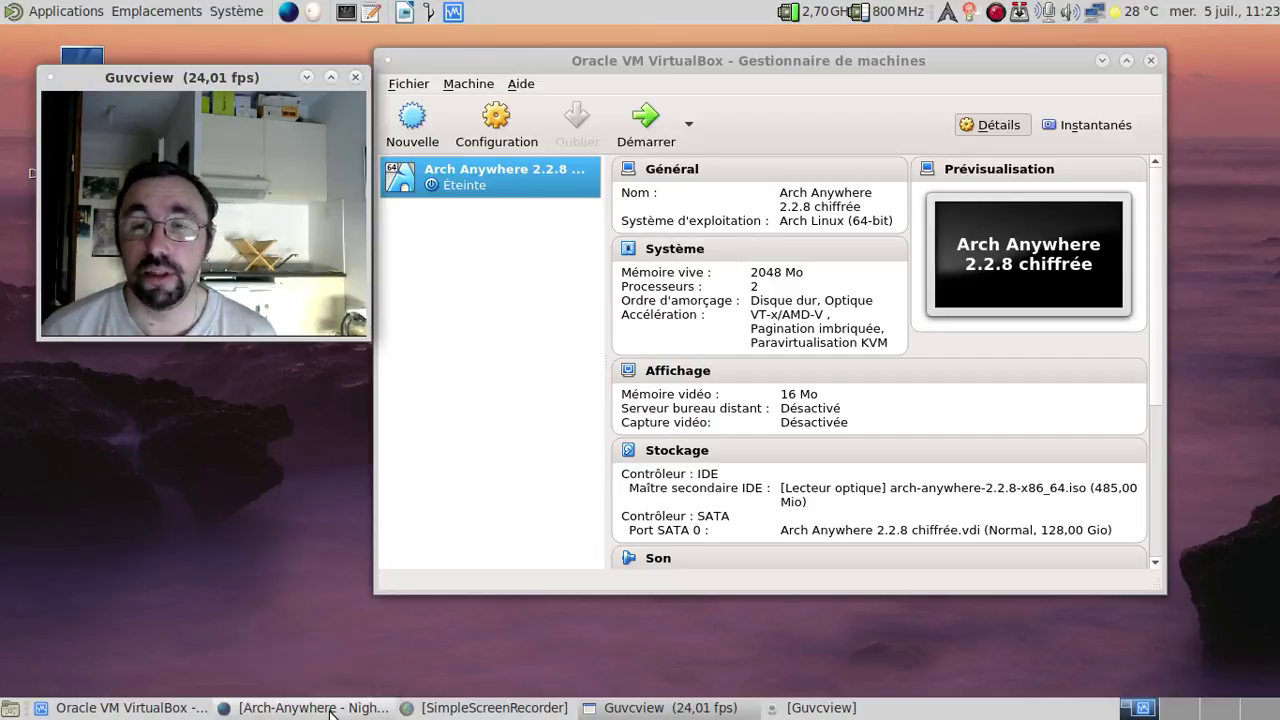
scroll(430, 480, down, 5)
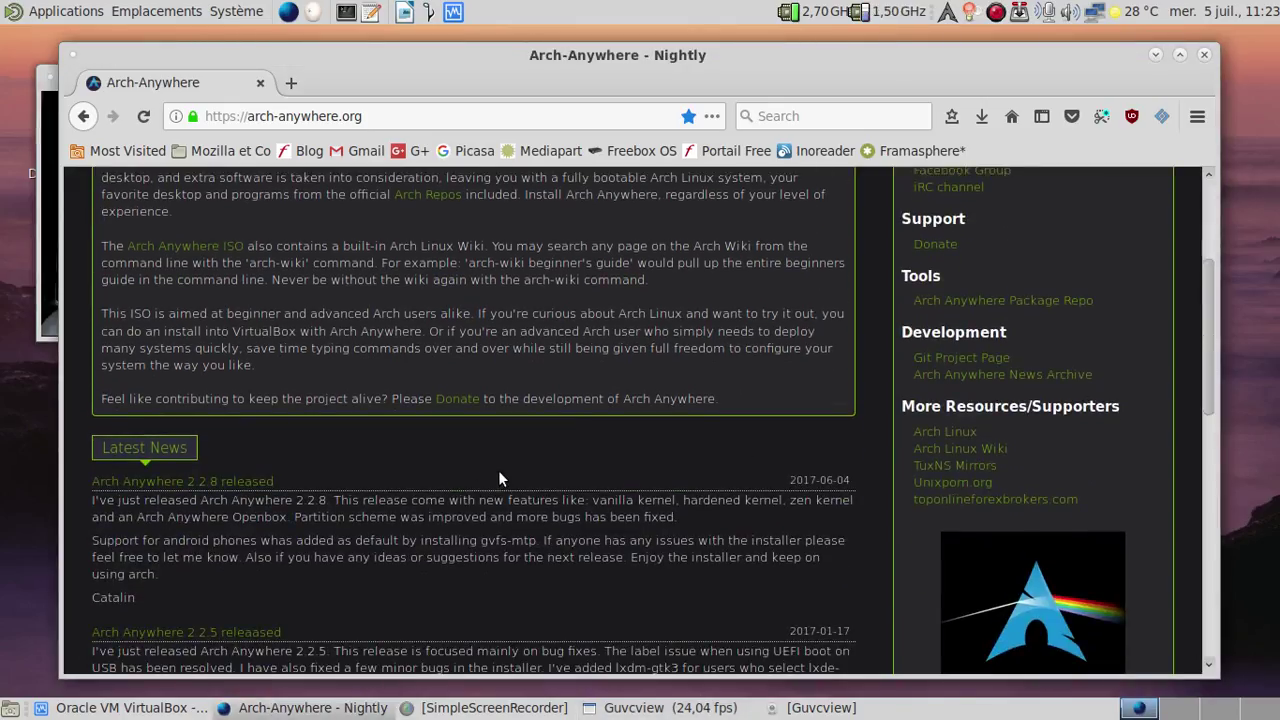
Zoom the Arch Anywhere page to 120% and go to its Download page.
key(ctrl+plus)
key(ctrl+plus)
scroll(498, 472, down, 3)
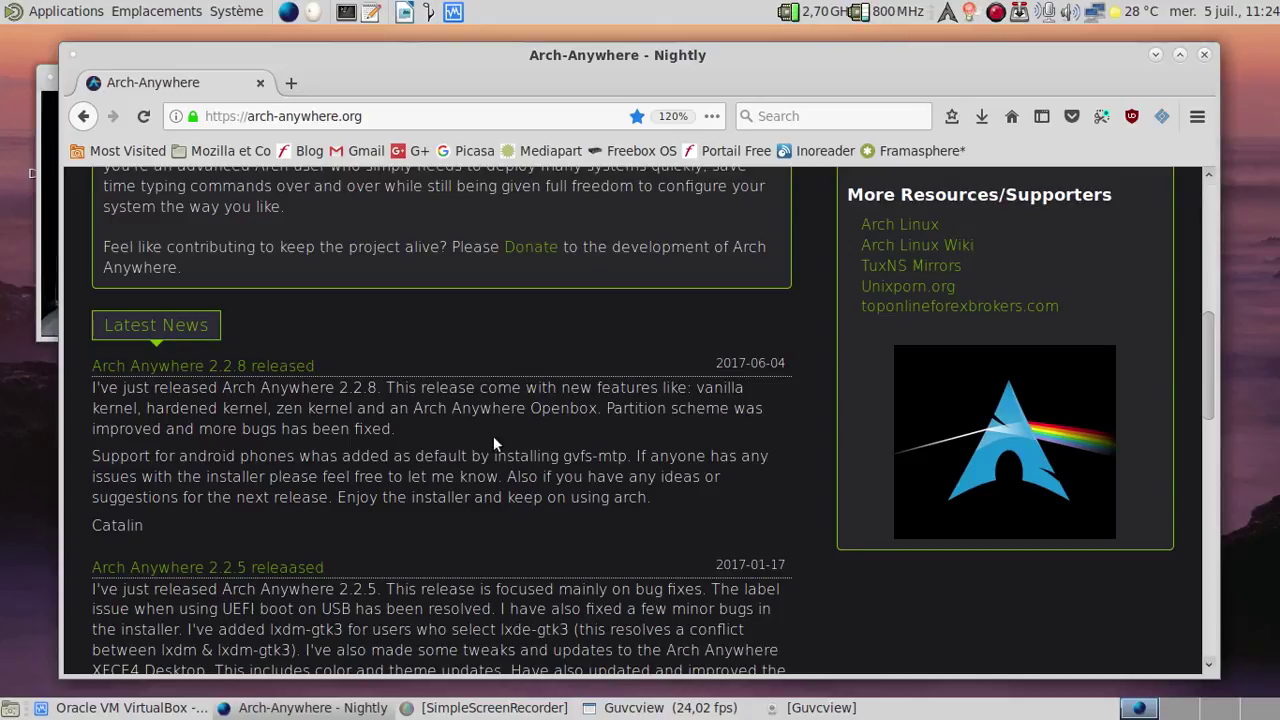
click(1206, 190)
click(1125, 220)
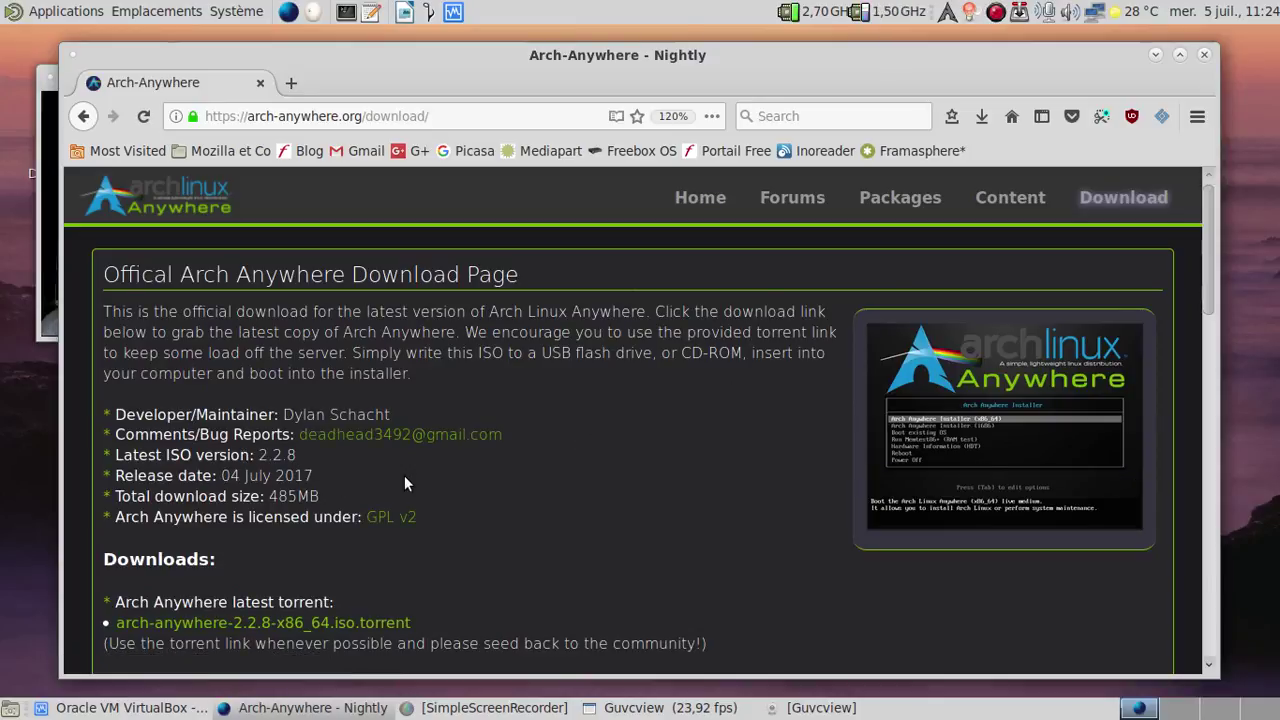
Close Firefox, then check the ISO torrents in Transmission and close it.
click(1204, 54)
click(1024, 12)
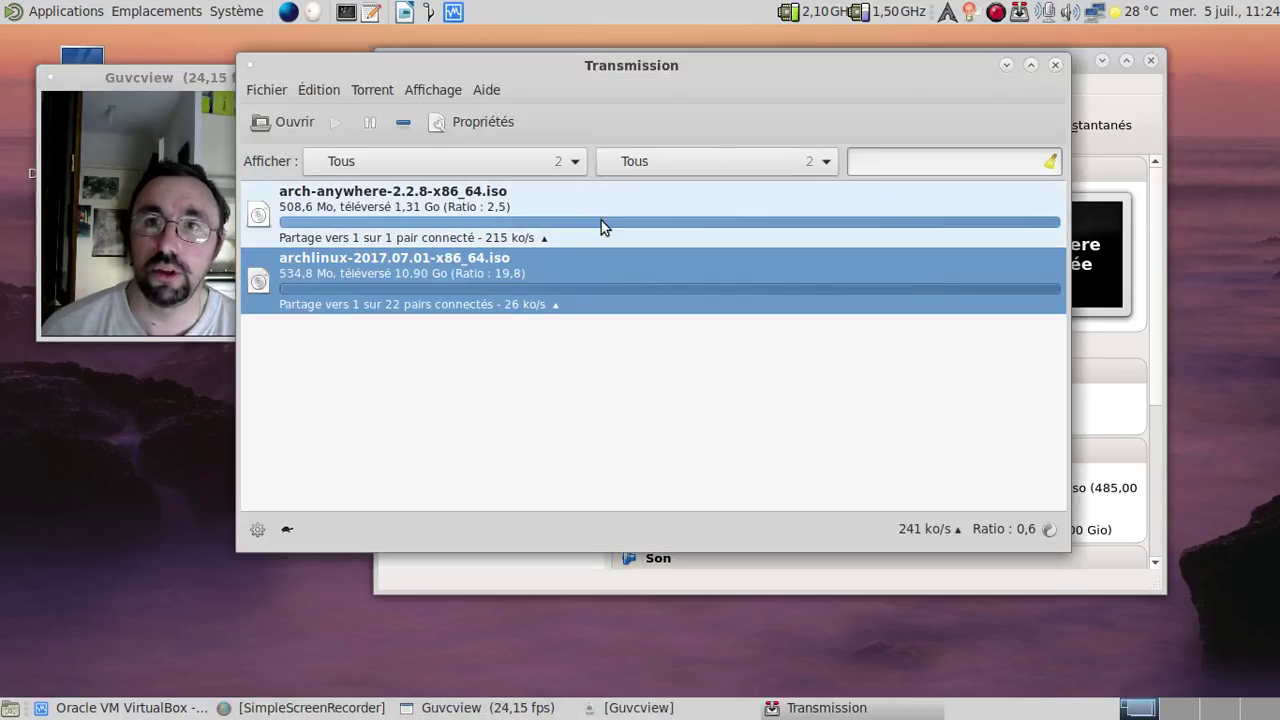
click(1054, 67)
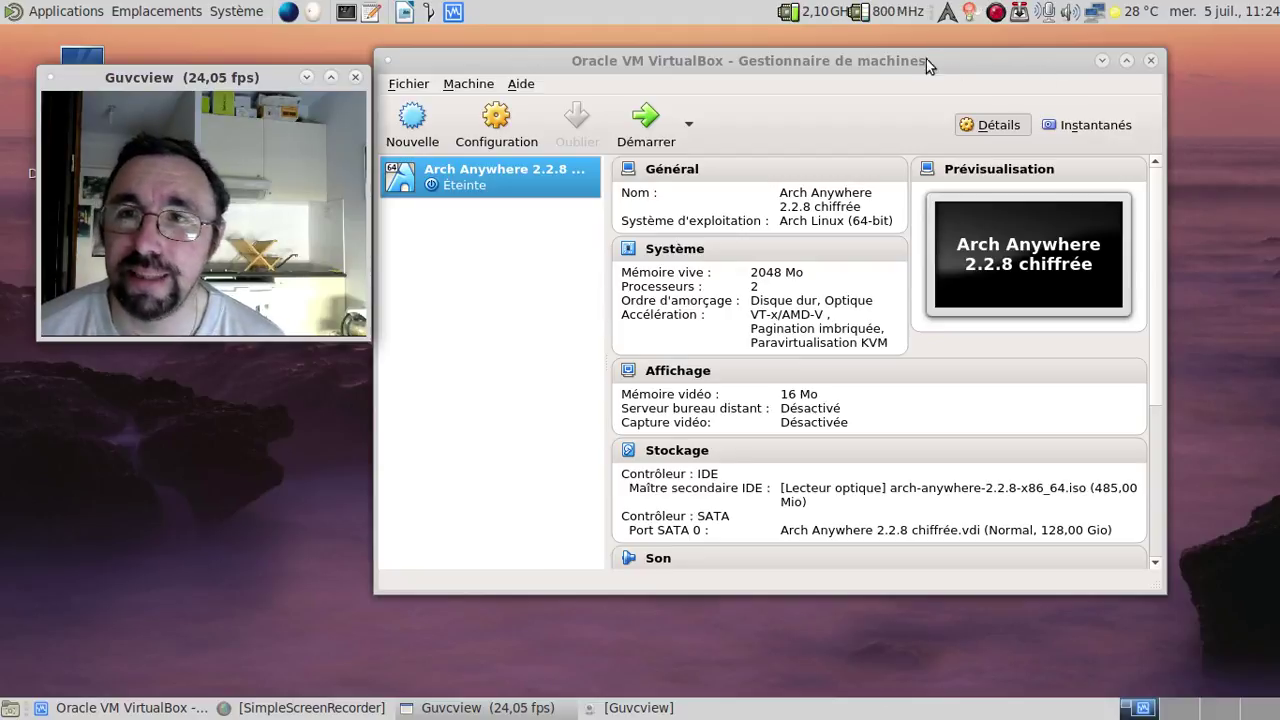
Start the 'Arch Anywhere 2.2.8 chiffrée' virtual machine.
click(618, 106)
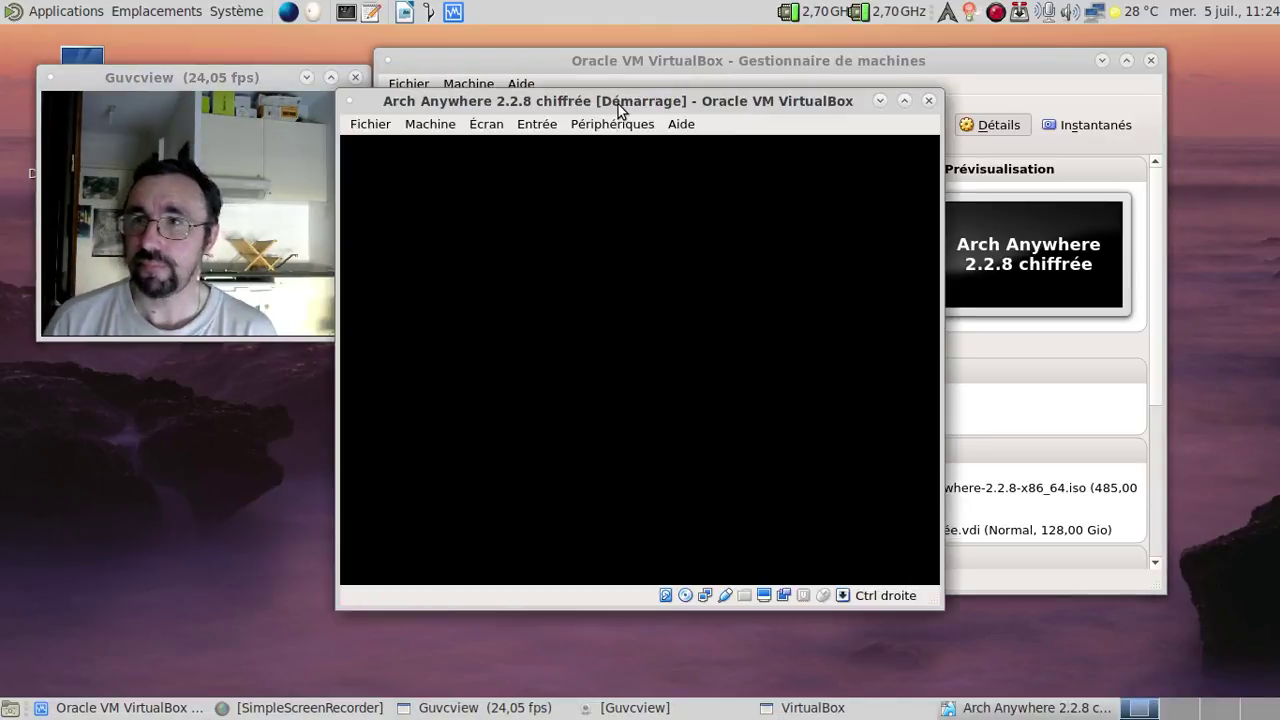
Minimize the VirtualBox manager and move the VM window up and to the right.
click(1101, 61)
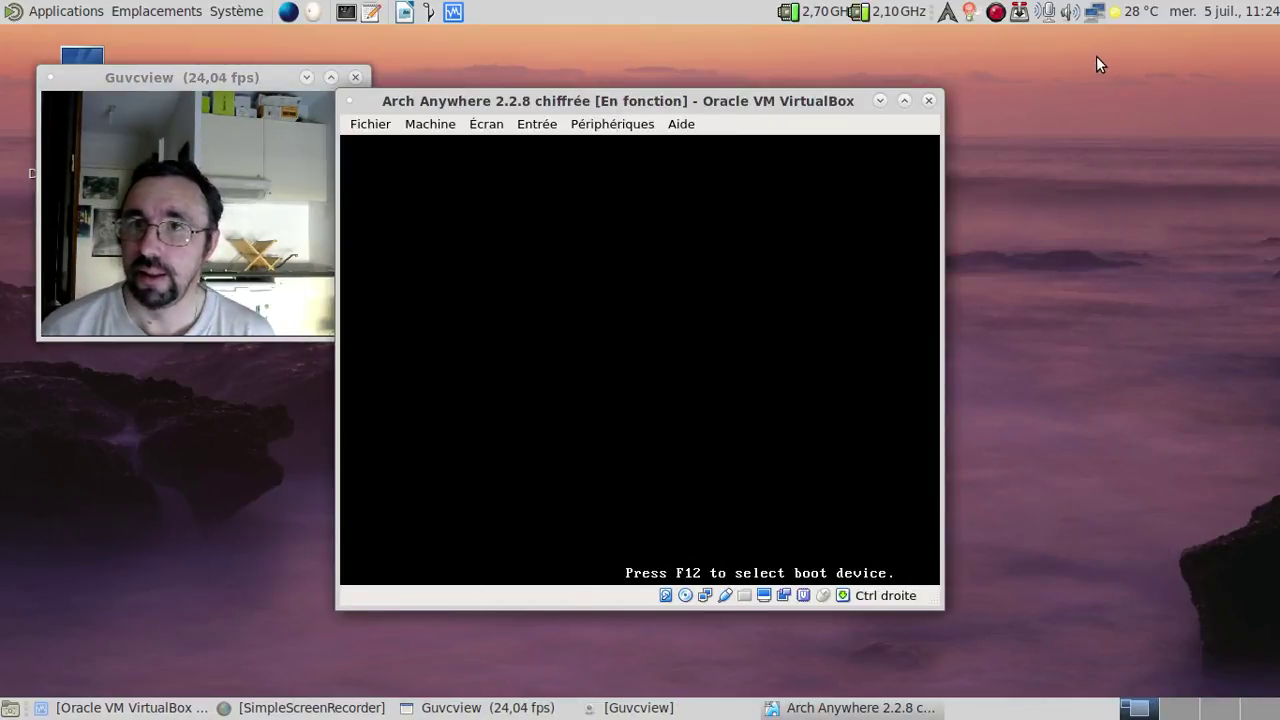
drag(728, 110, 783, 61)
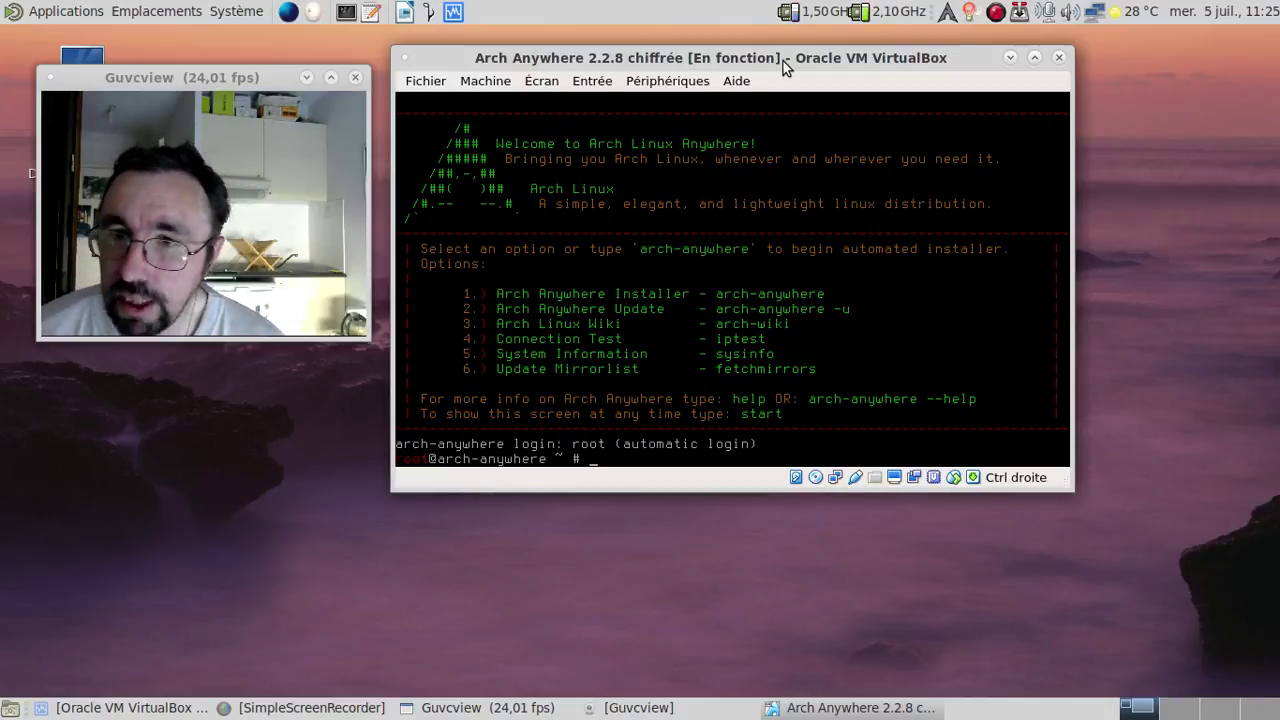
Launch installer option 1 in French, agree to begin, and choose France for the mirrors.
text(1)
key(Return)
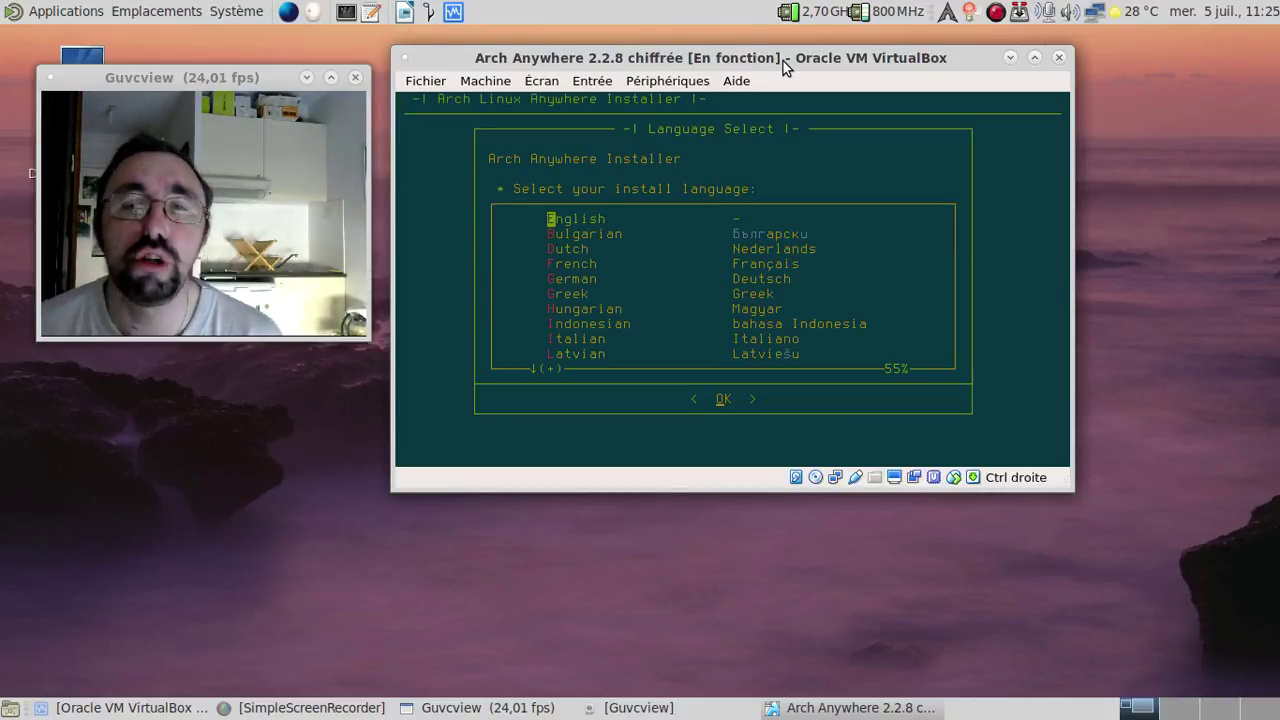
key(Down)
key(Down)
key(Down)
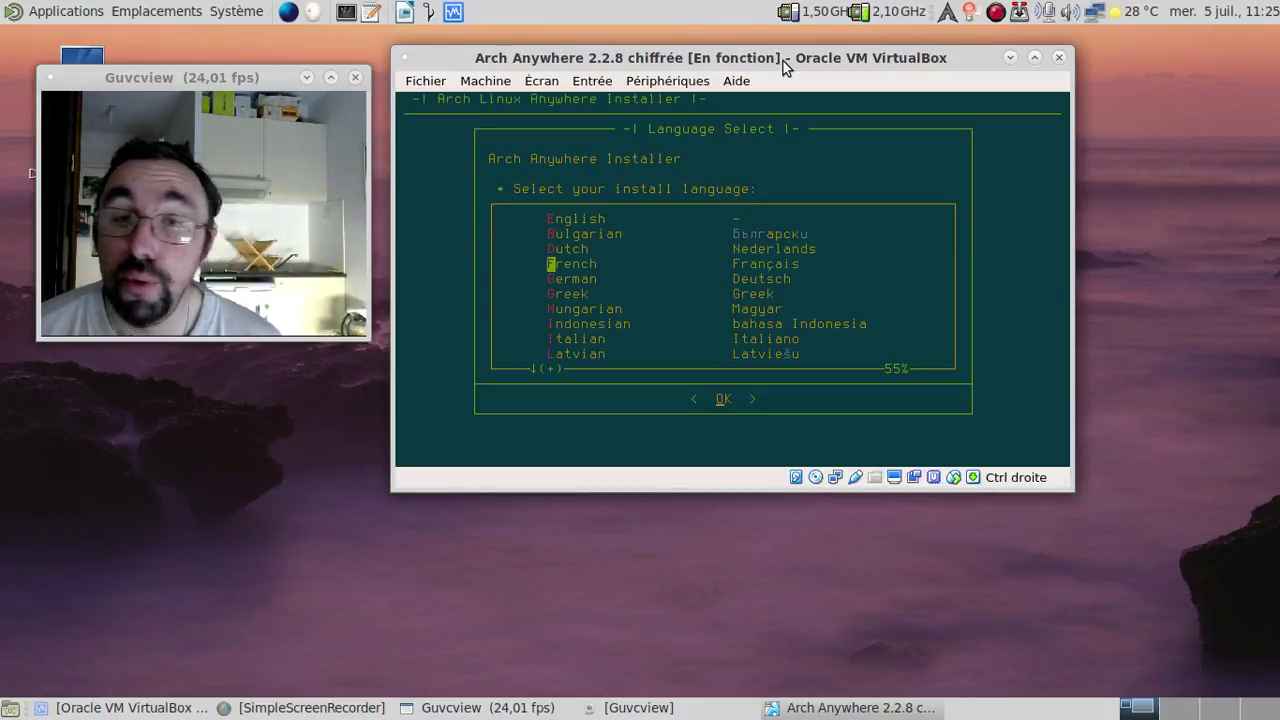
key(Return)
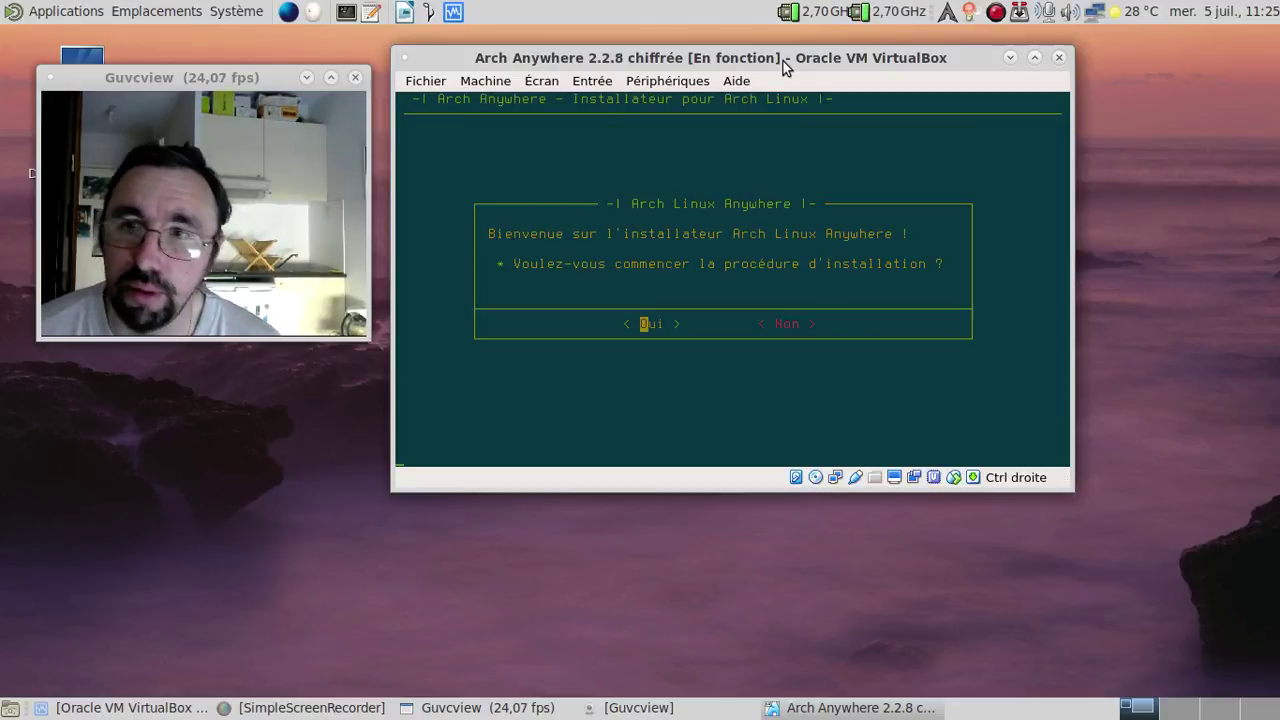
key(Return)
key(f)
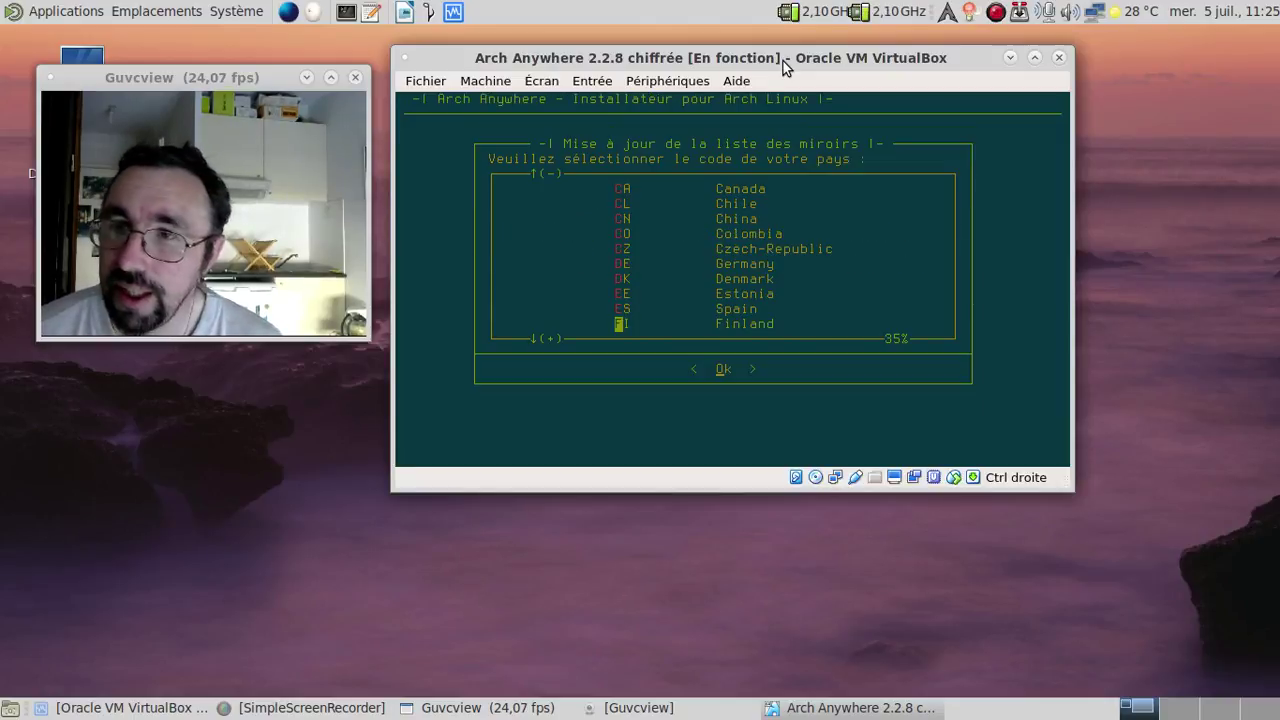
key(f)
key(Return)
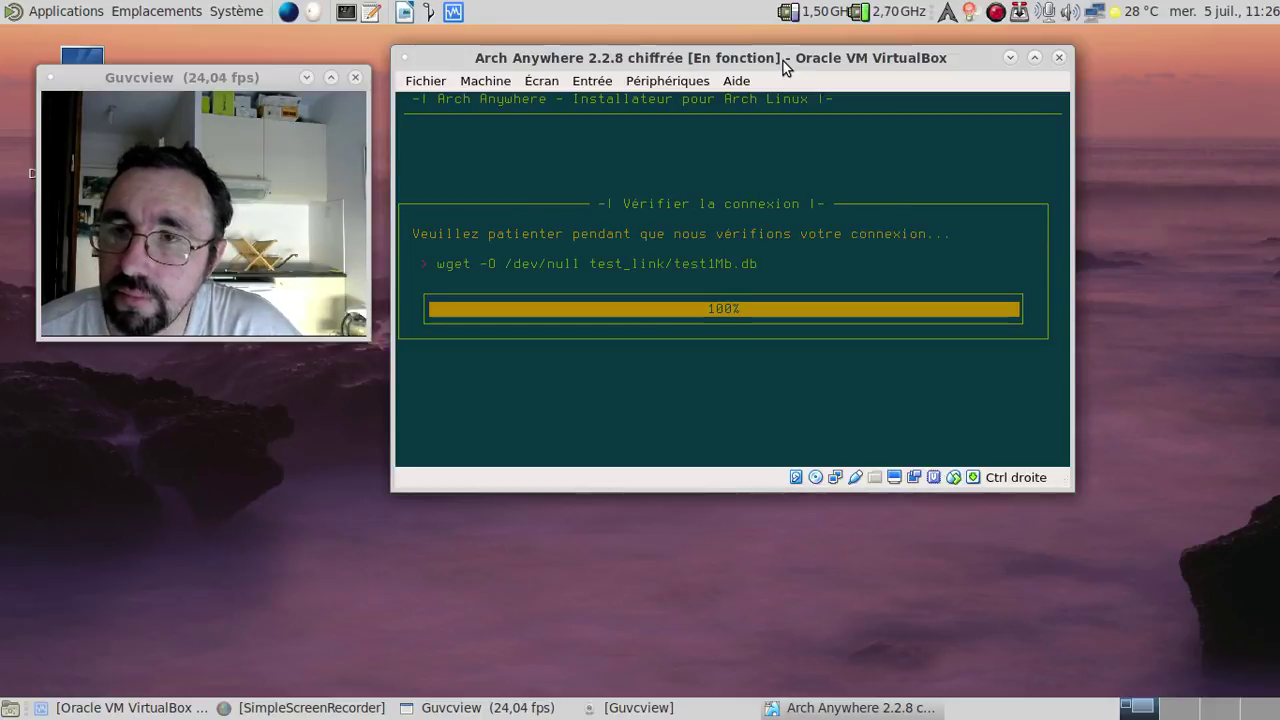
Set the fr keyboard layout, fr_FR.UTF-8 locale and Europe/Paris time zone.
key(Down)
key(Down)
key(Down)
key(Down)
key(Down)
key(Down)
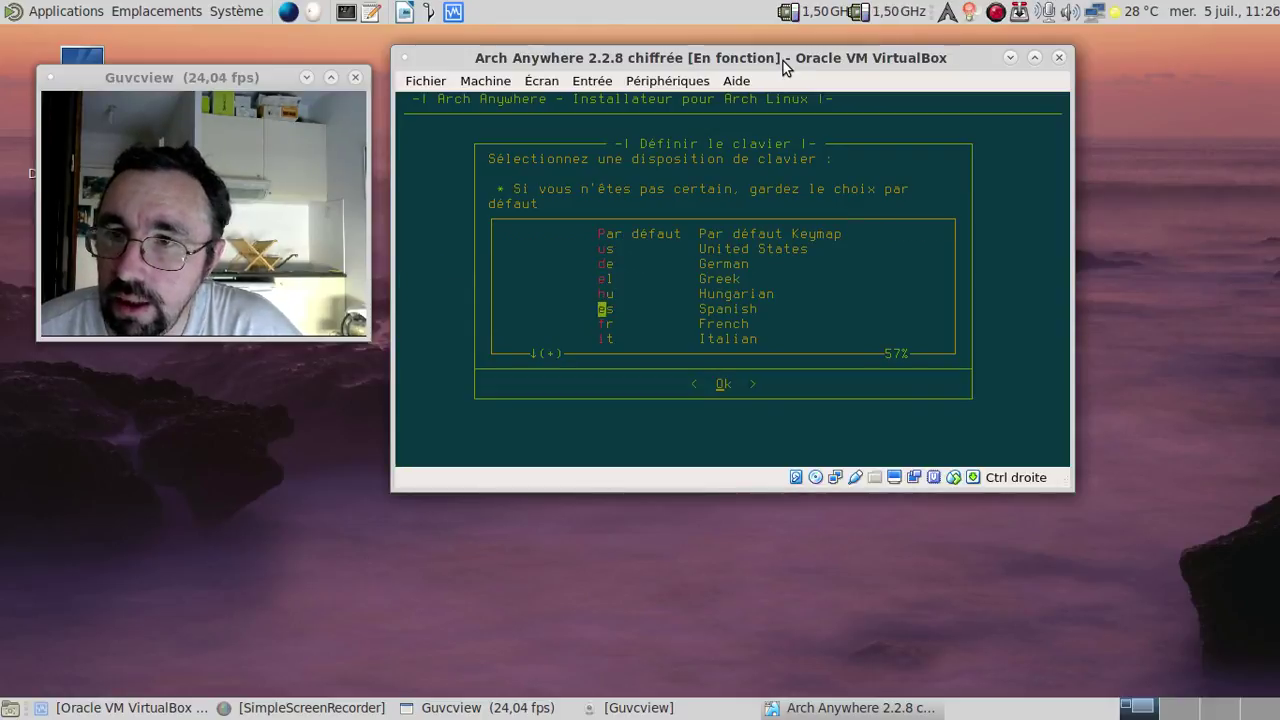
key(Return)
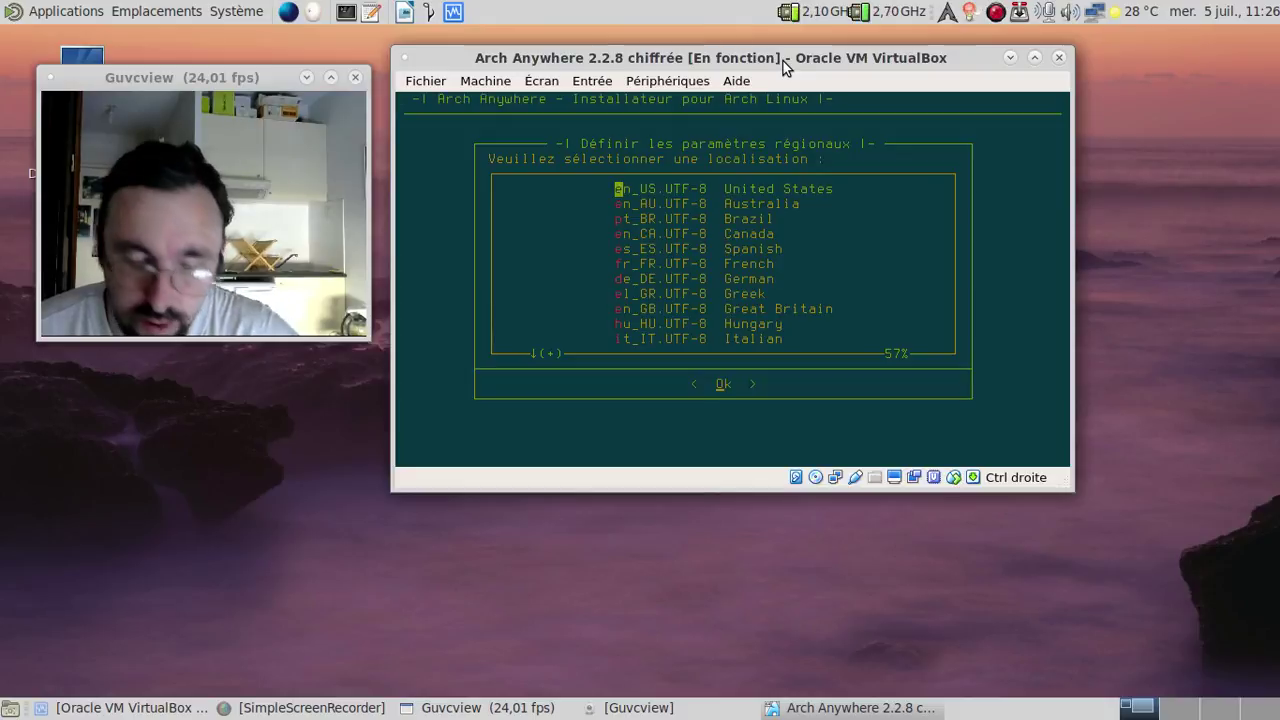
key(f)
key(Return)
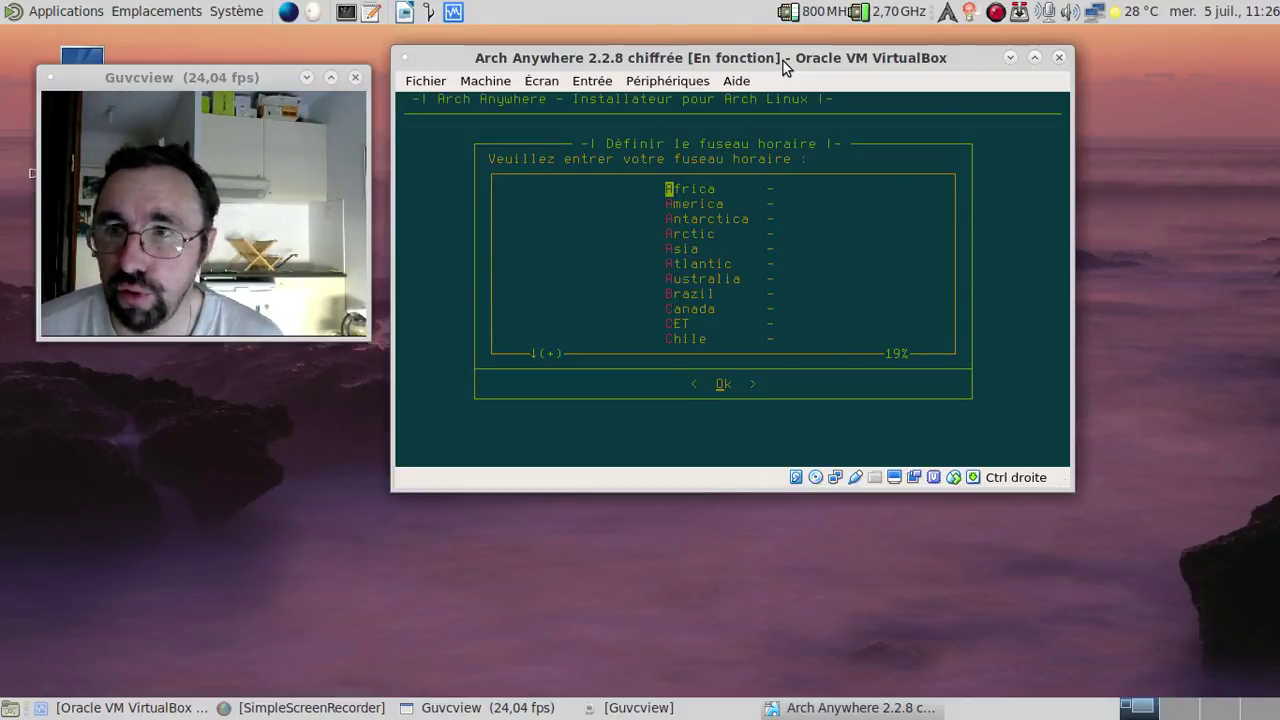
key(Down)
key(Down)
key(Down)
key(Down)
key(Down)
key(Down)
key(Down)
key(Down)
key(Down)
key(Down)
key(Down)
key(Down)
key(Down)
key(Down)
key(Down)
key(Down)
key(Down)
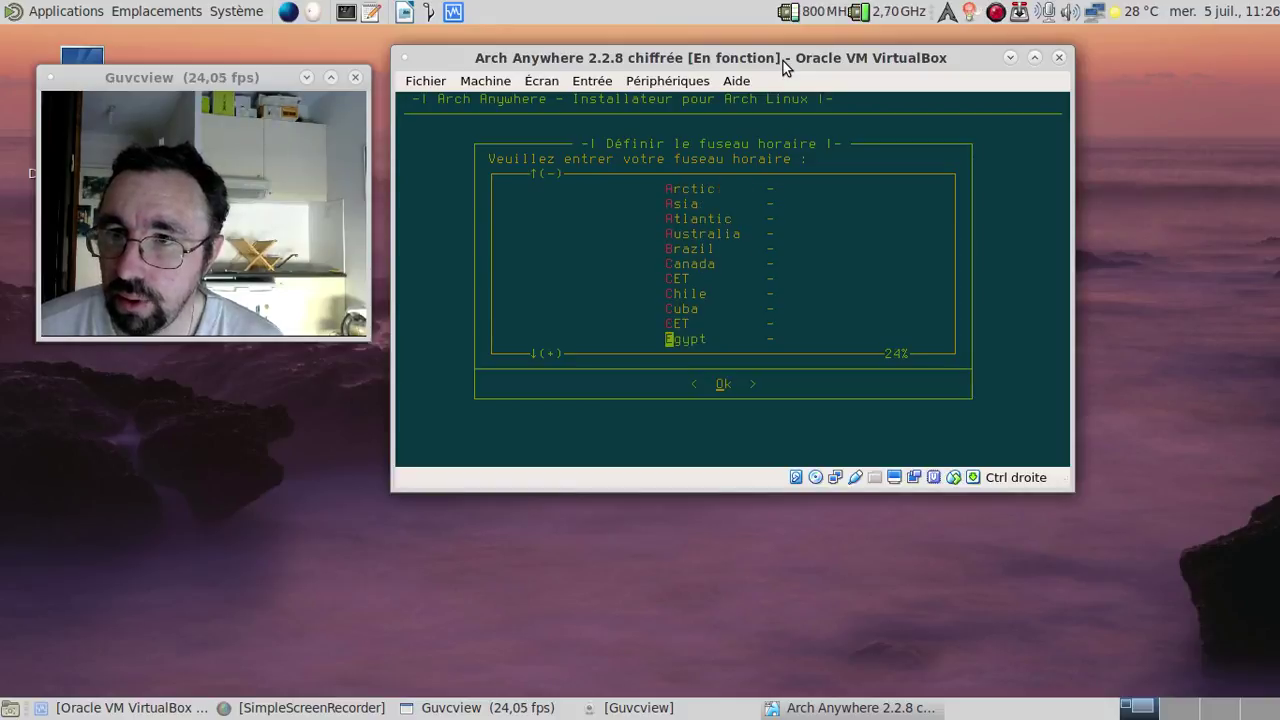
key(Down)
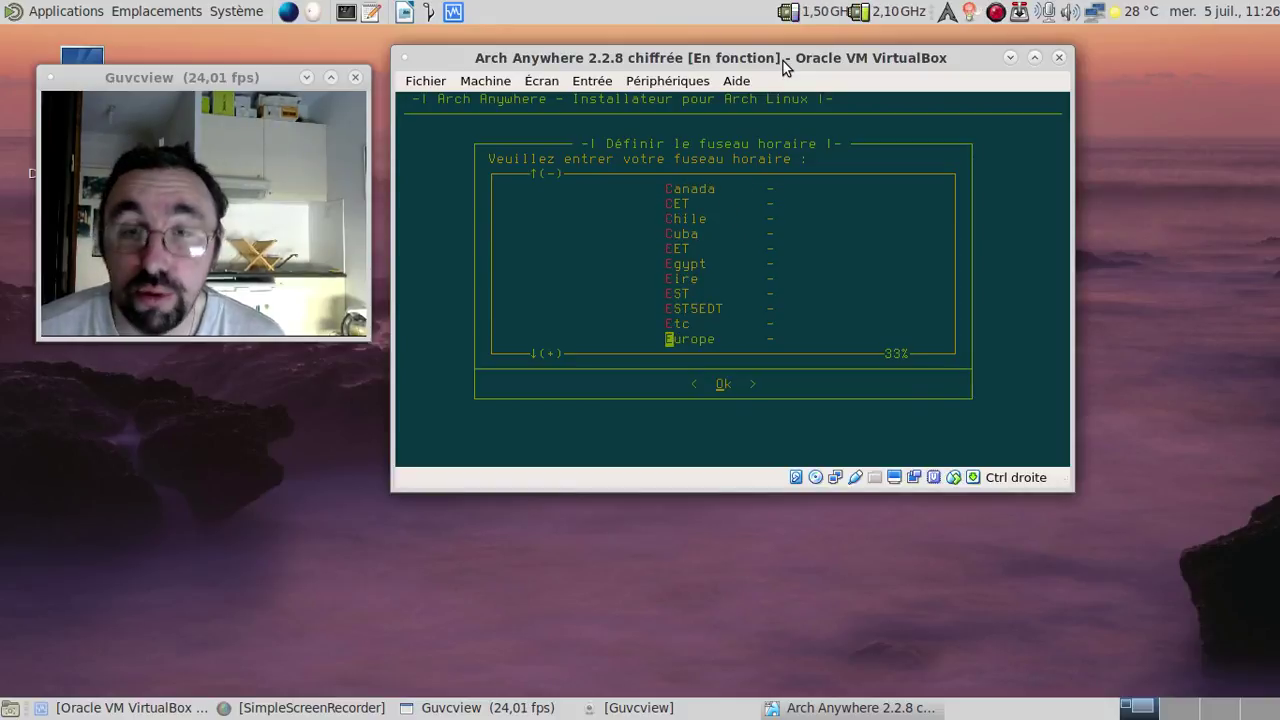
key(Return)
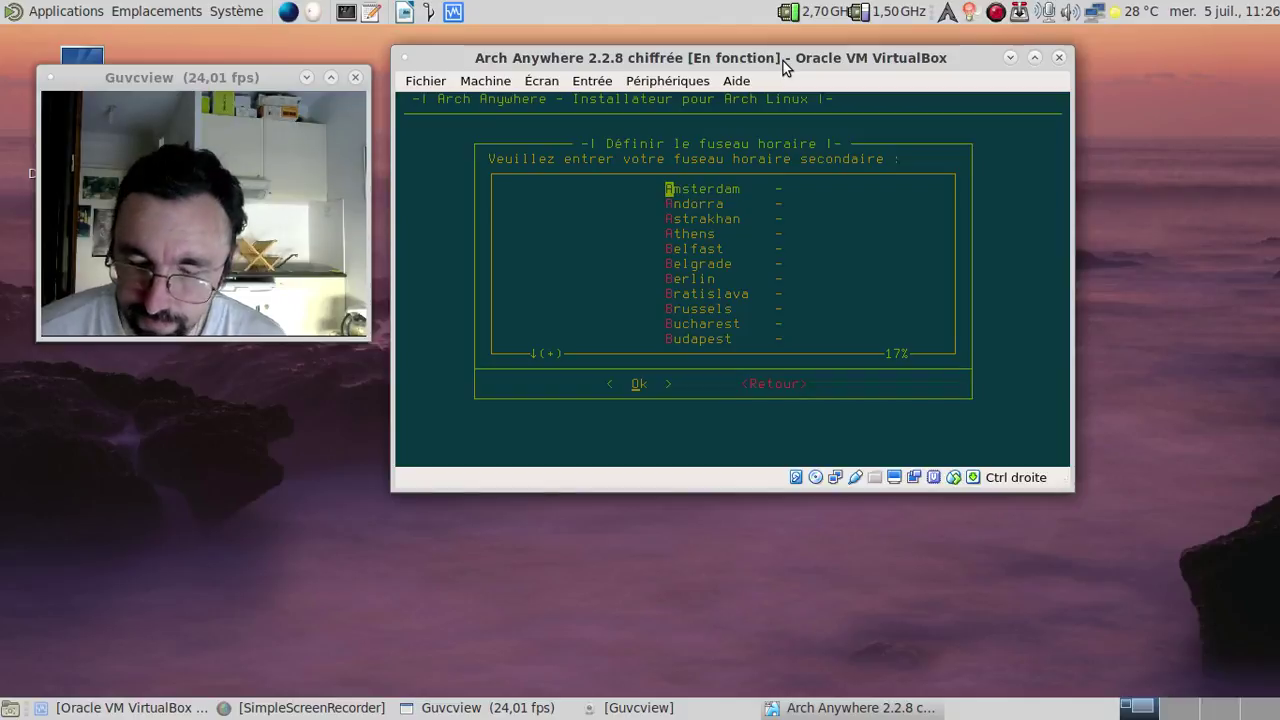
key(p)
key(Return)
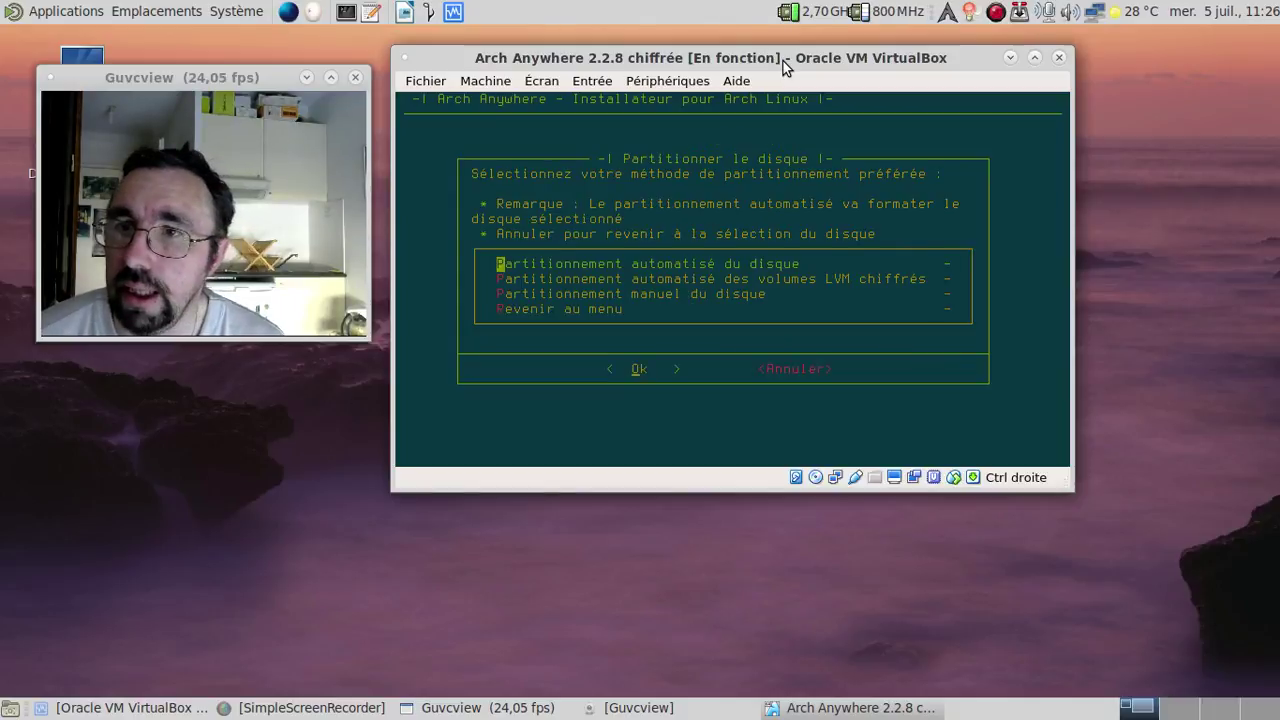
Choose automated encrypted LVM on sda with ext4, 4G swap and no GPT.
key(Down)
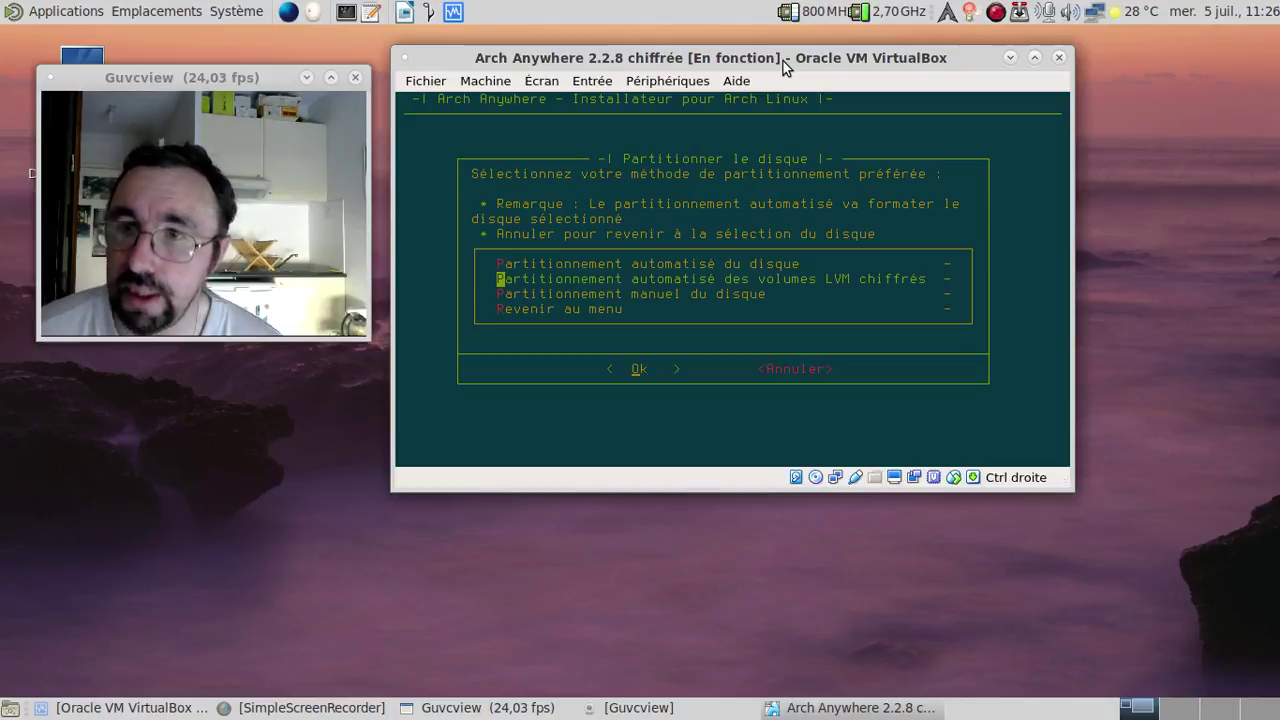
key(Return)
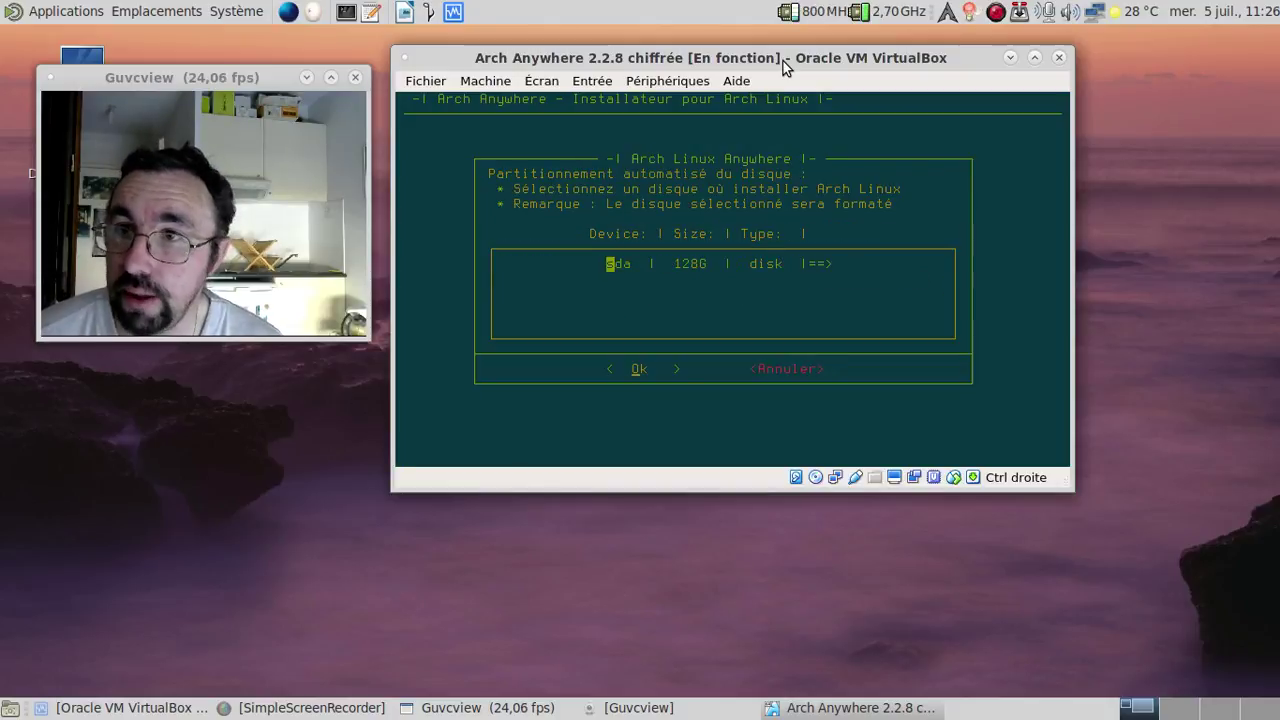
key(Return)
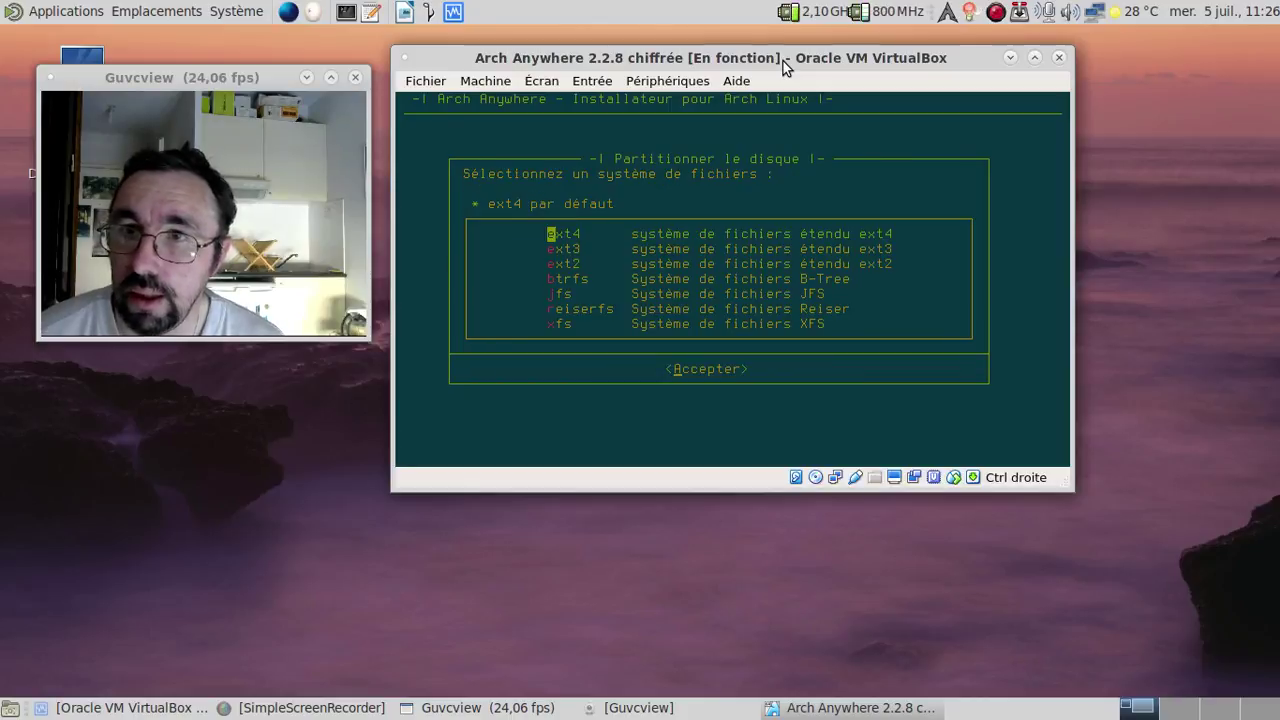
key(Return)
key(Return)
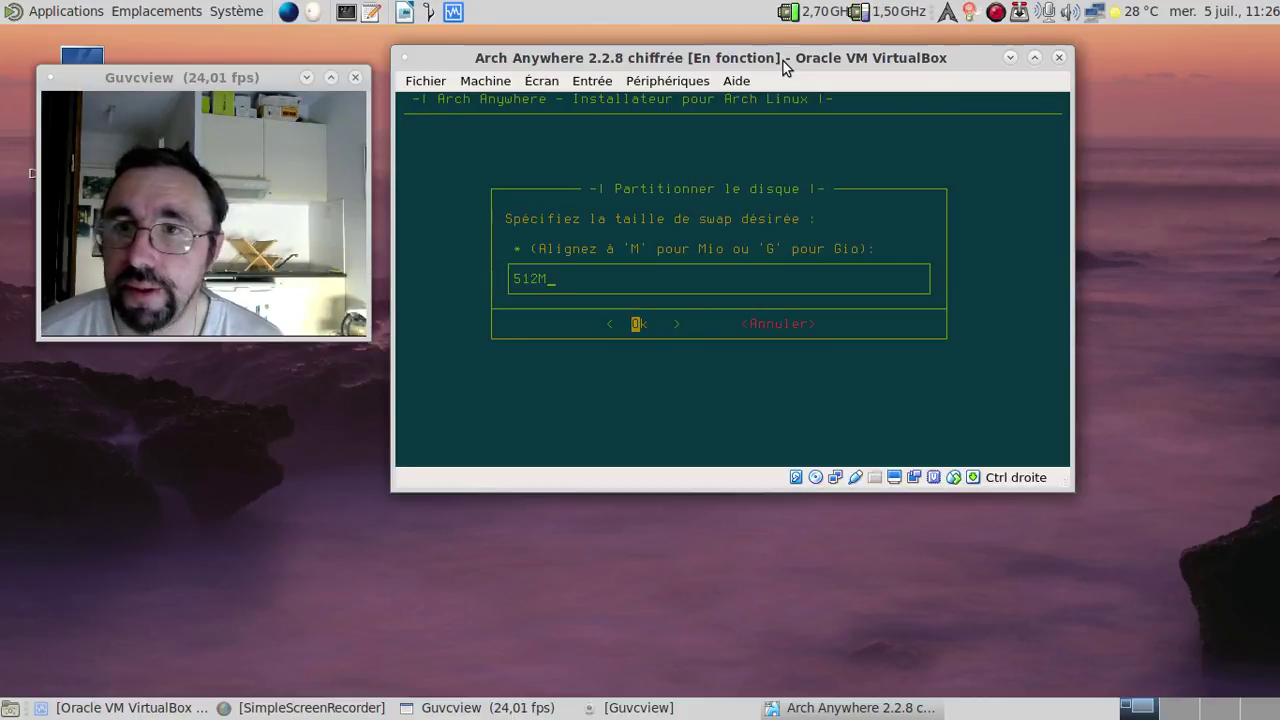
key(BackSpace)
key(BackSpace)
key(BackSpace)
key(BackSpace)
text(4G)
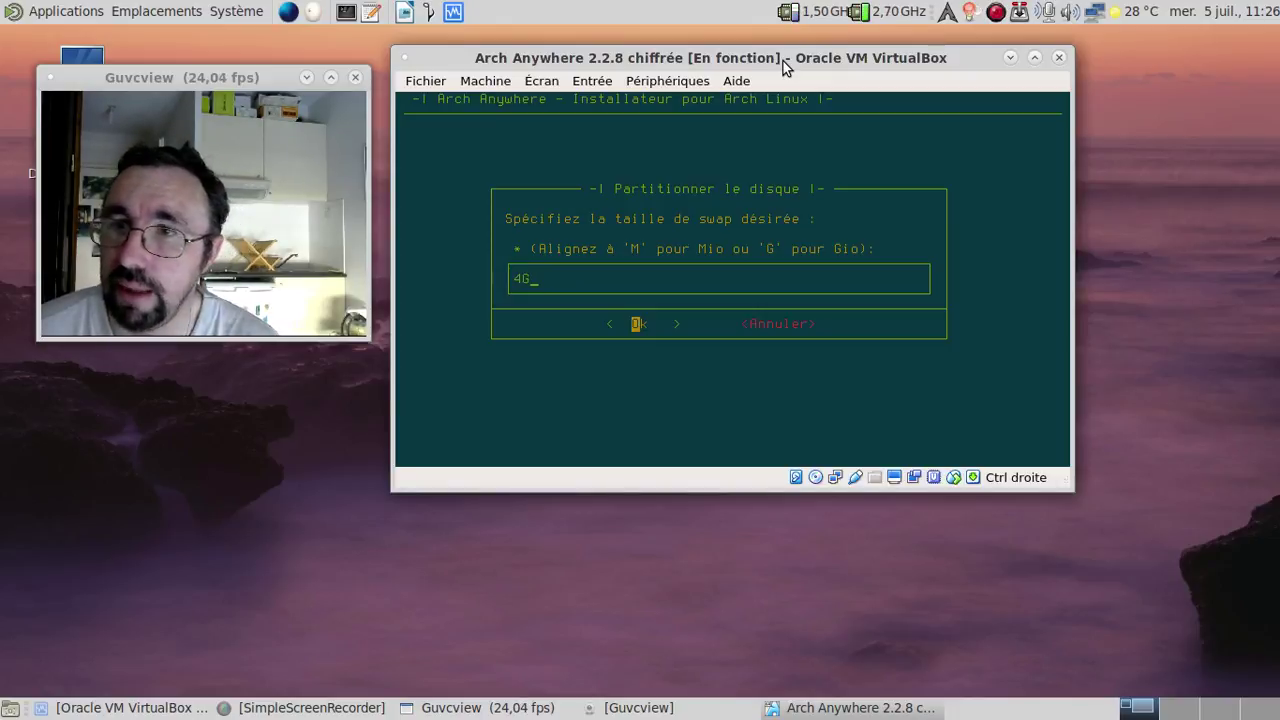
key(Return)
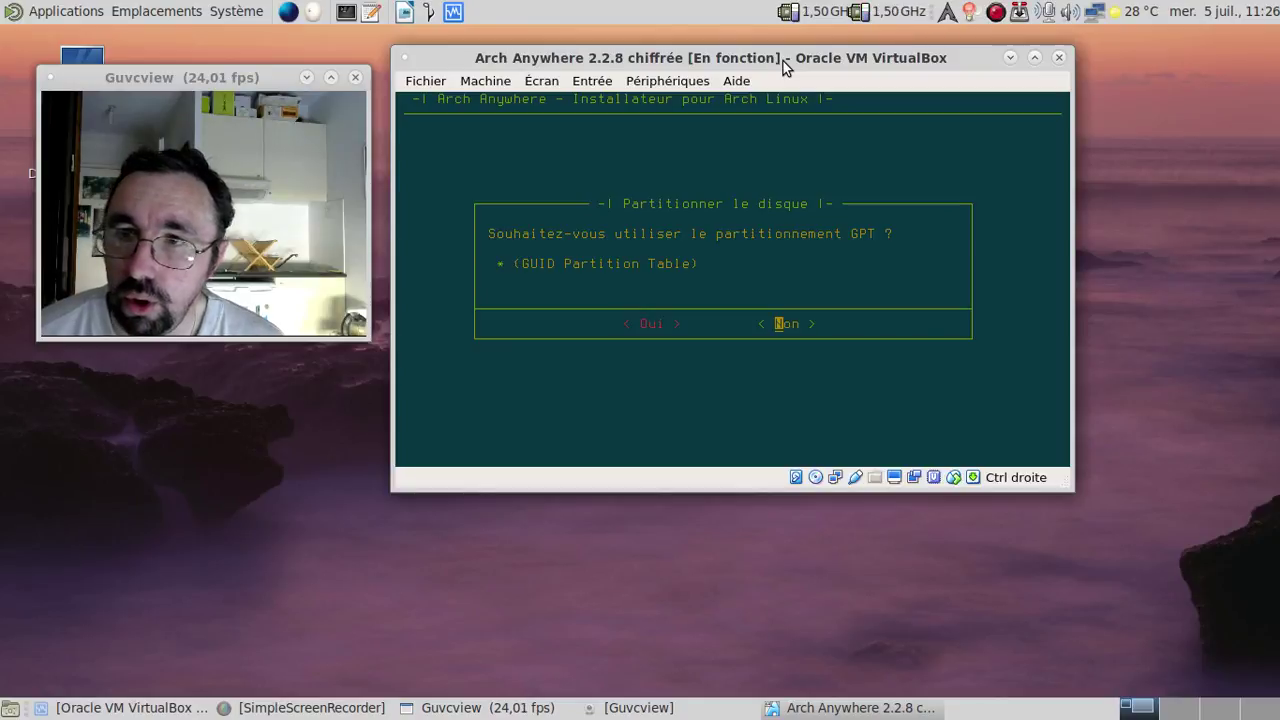
key(Return)
key(Return)
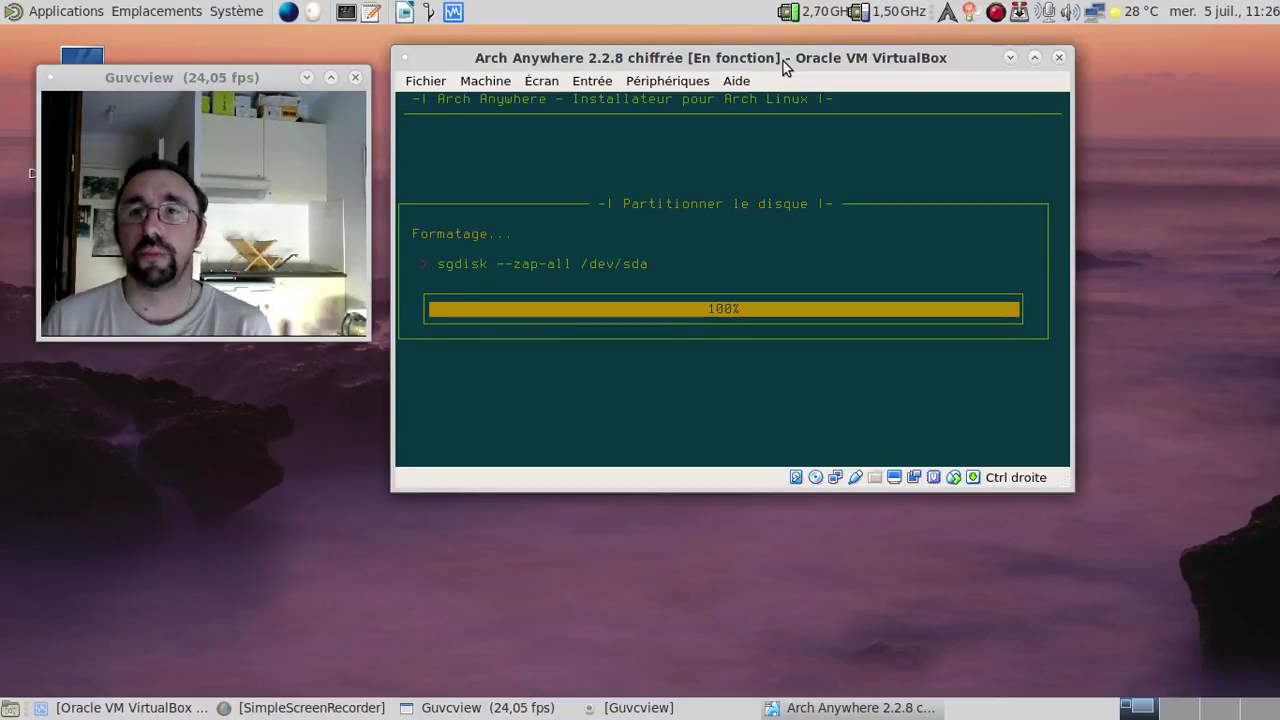
Confirm encrypting /dev/sda and enter a new disk encryption passphrase.
key(Left)
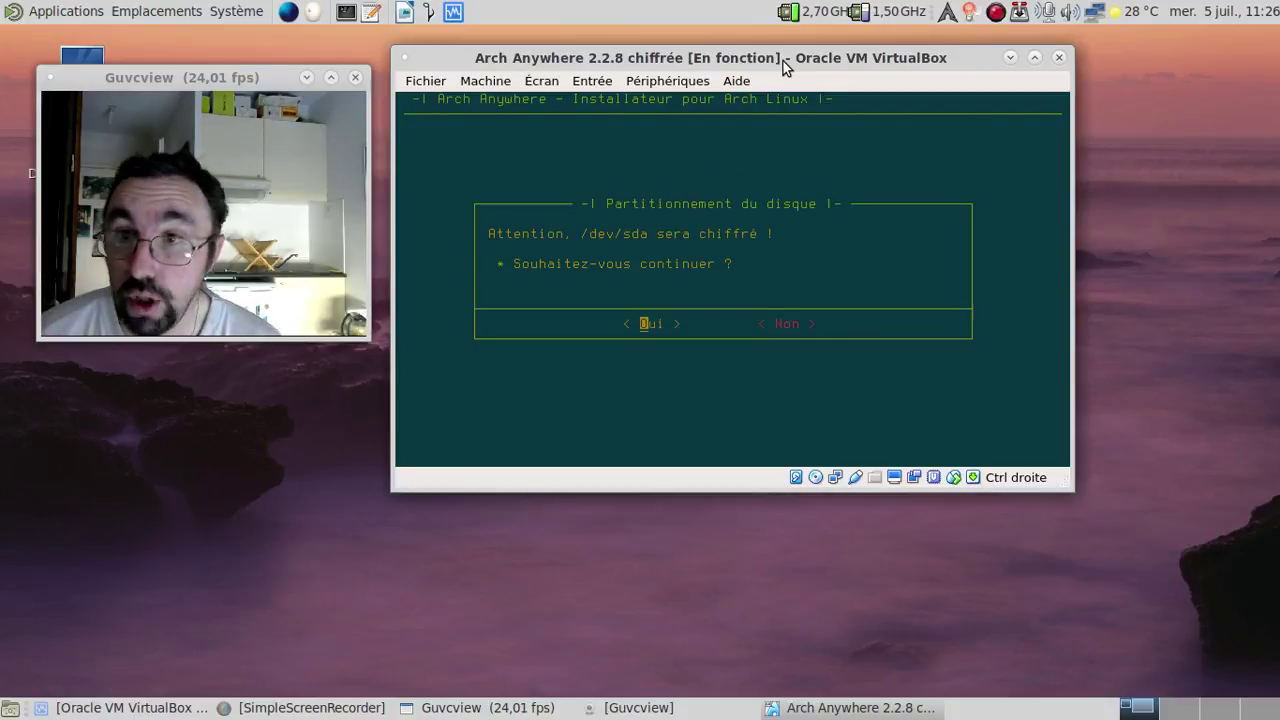
key(Return)
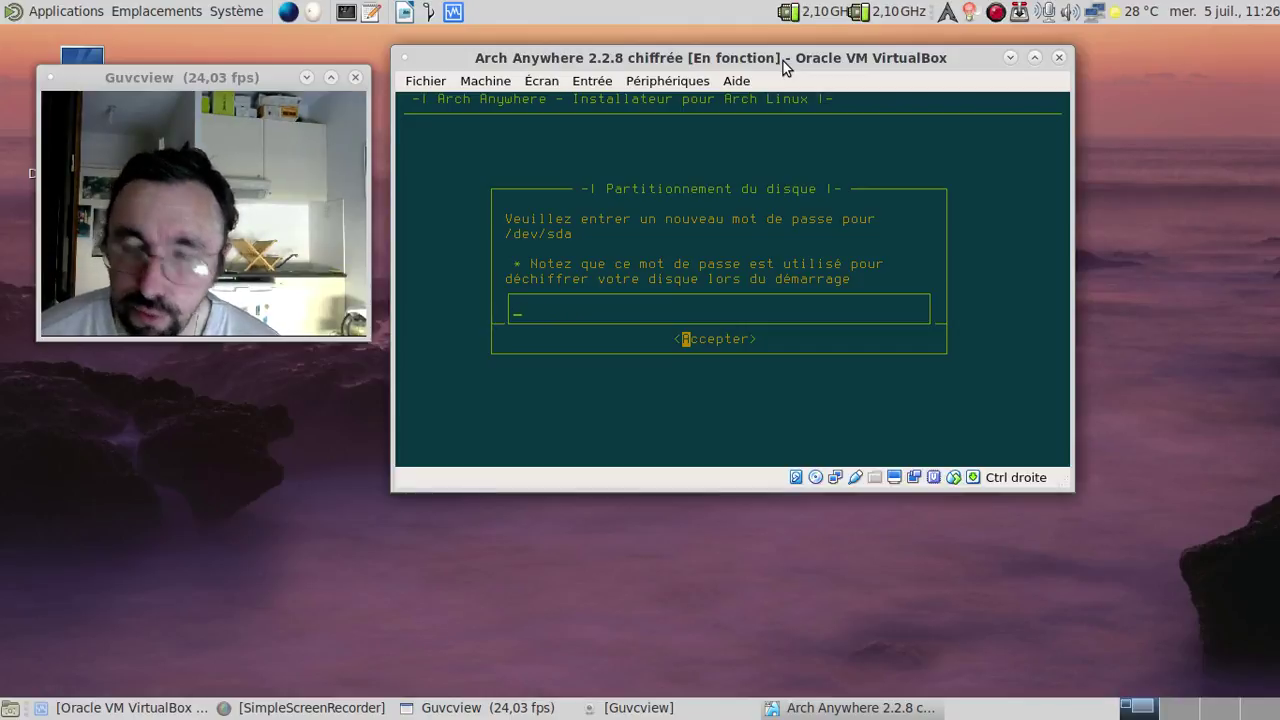
text(***)
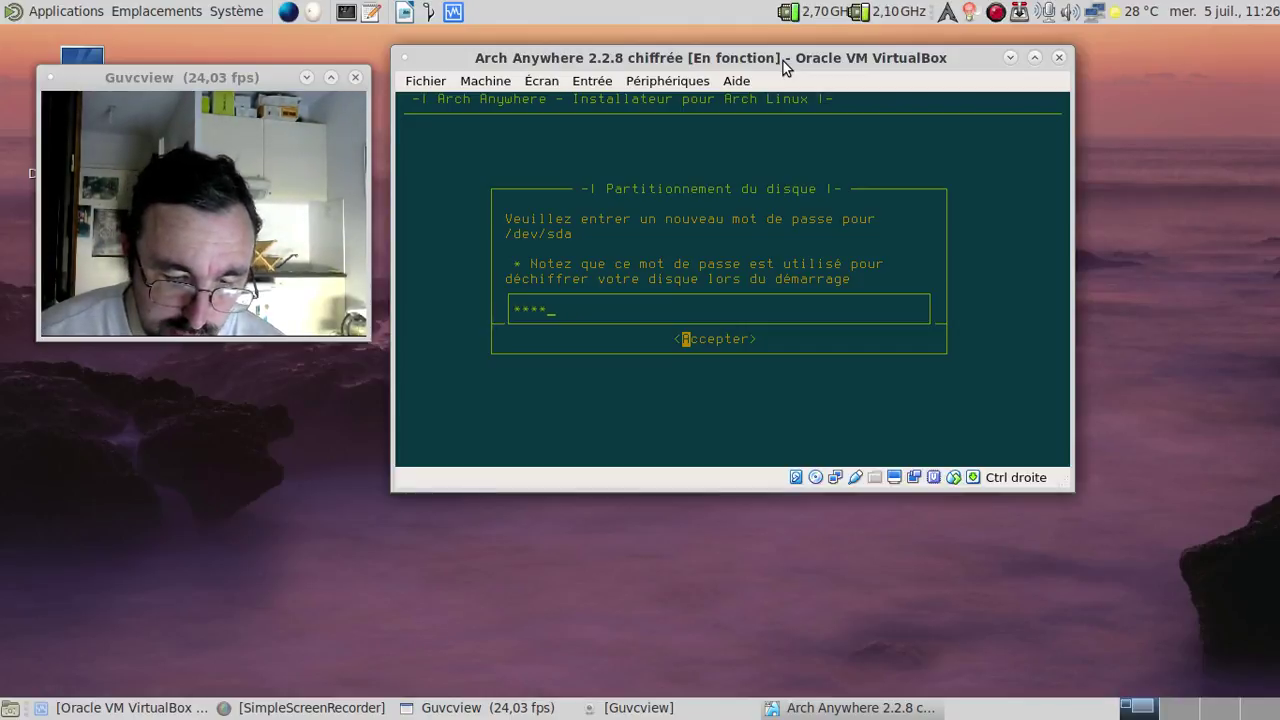
text(**)
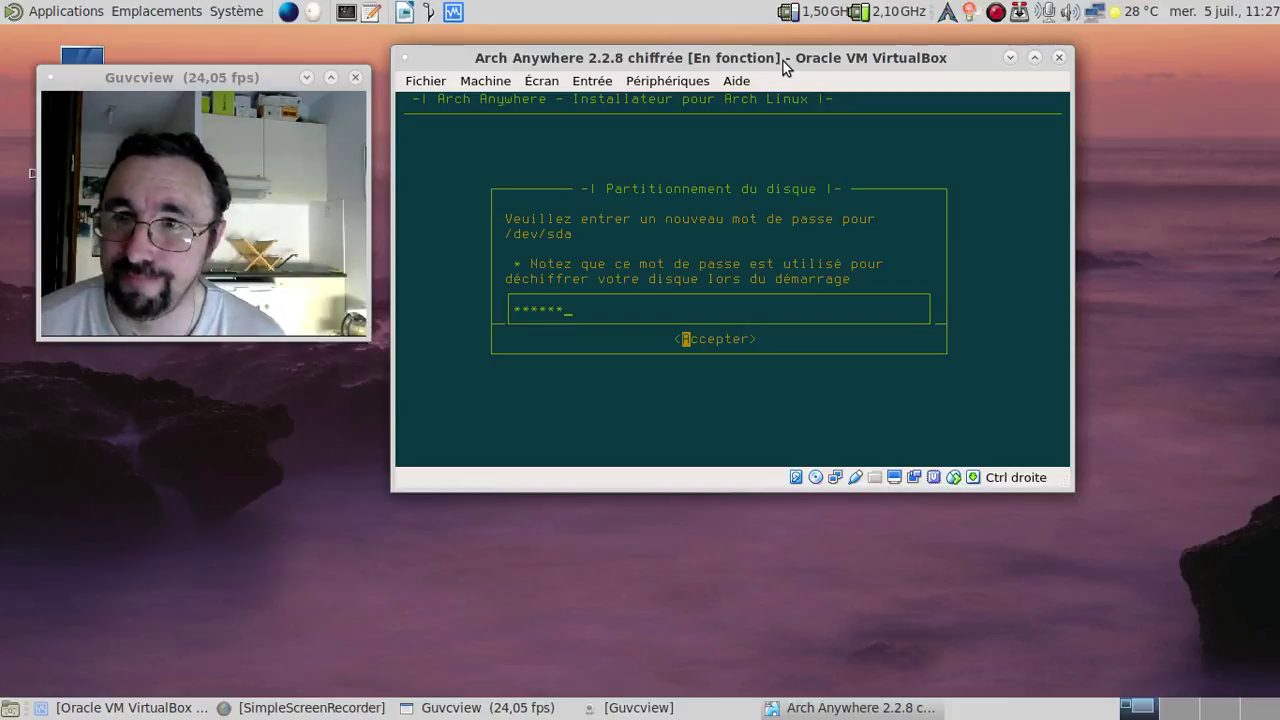
key(Return)
Repeat the encryption passphrase and let the installer partition and format the encrypted disk.
text(******)
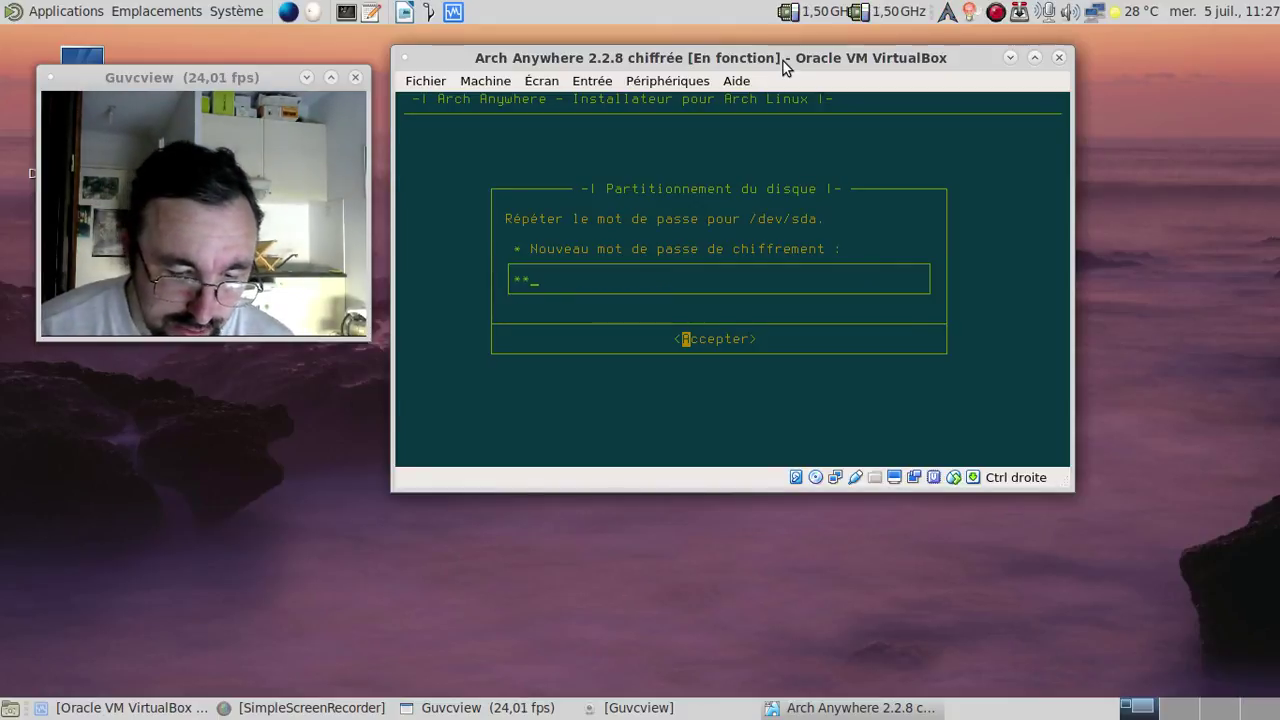
key(Return)
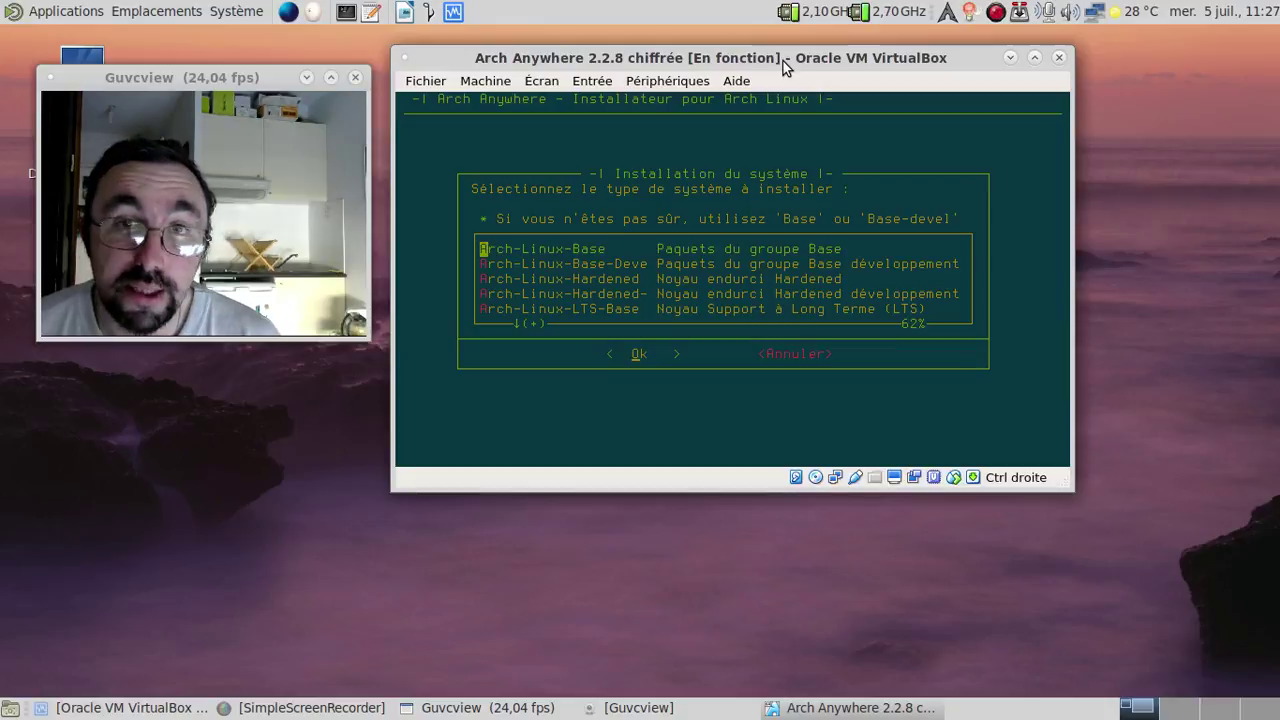
Choose Arch-Linux-Base-Devel as the system type and zsh as the shell.
key(Down)
key(Down)
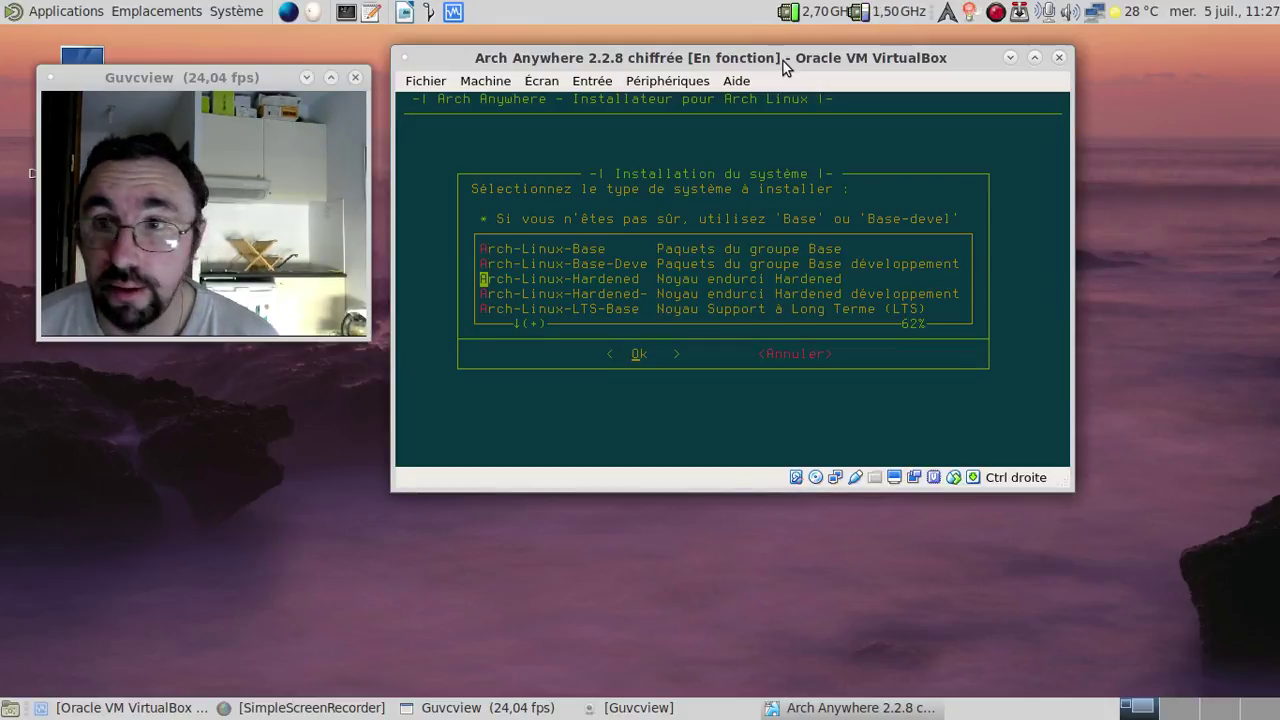
key(Down)
key(Down)
key(Down)
key(Down)
key(Down)
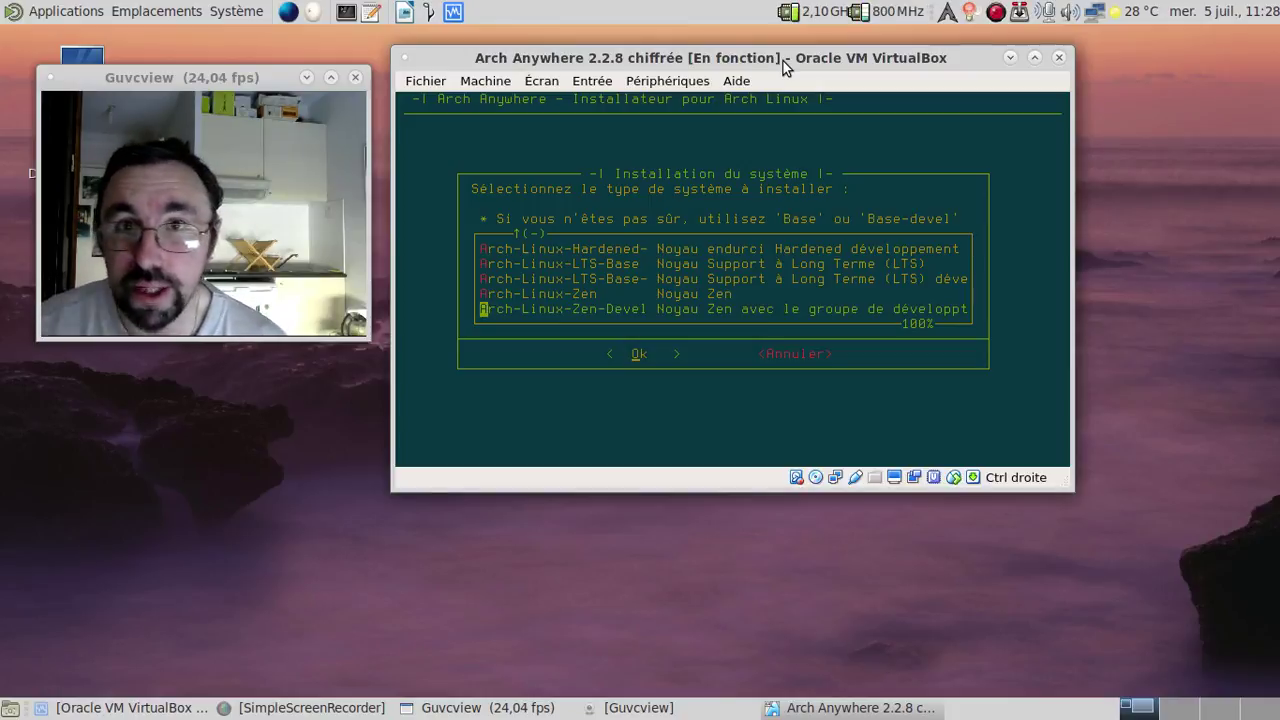
key(Up)
key(Up)
key(Up)
key(Up)
key(Up)
key(Up)
key(Up)
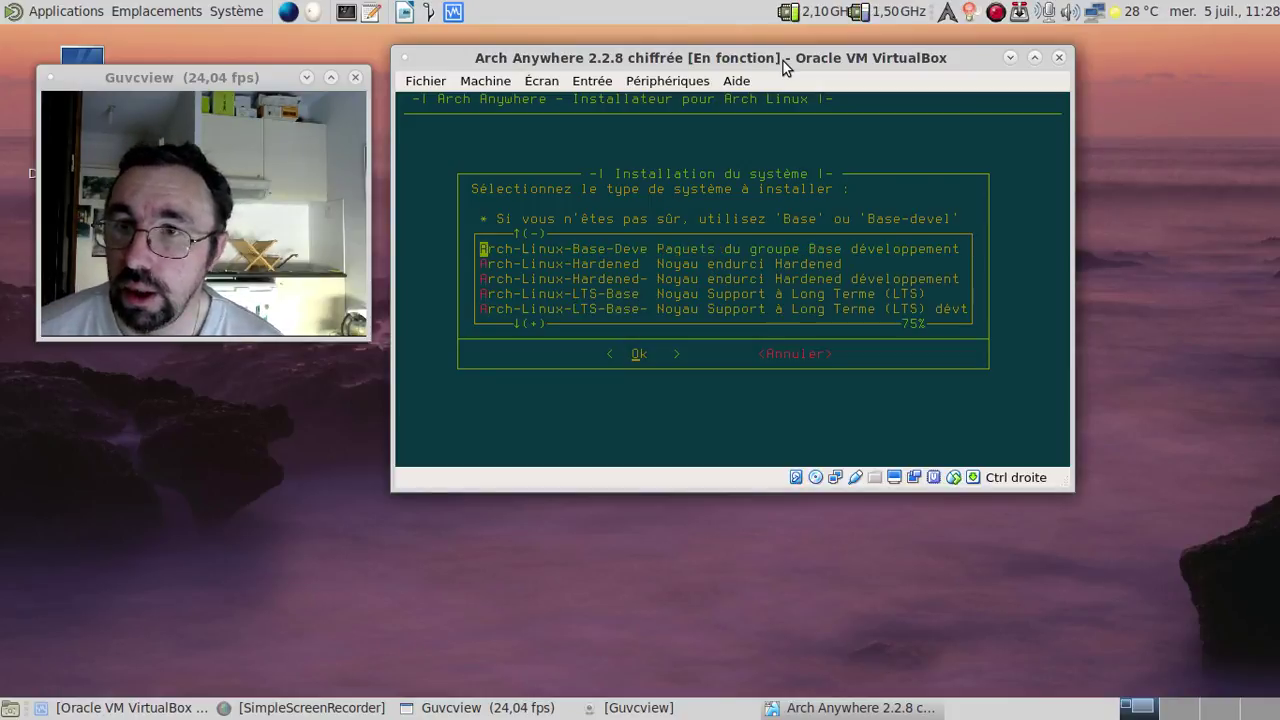
key(Down)
key(Down)
key(Up)
key(Up)
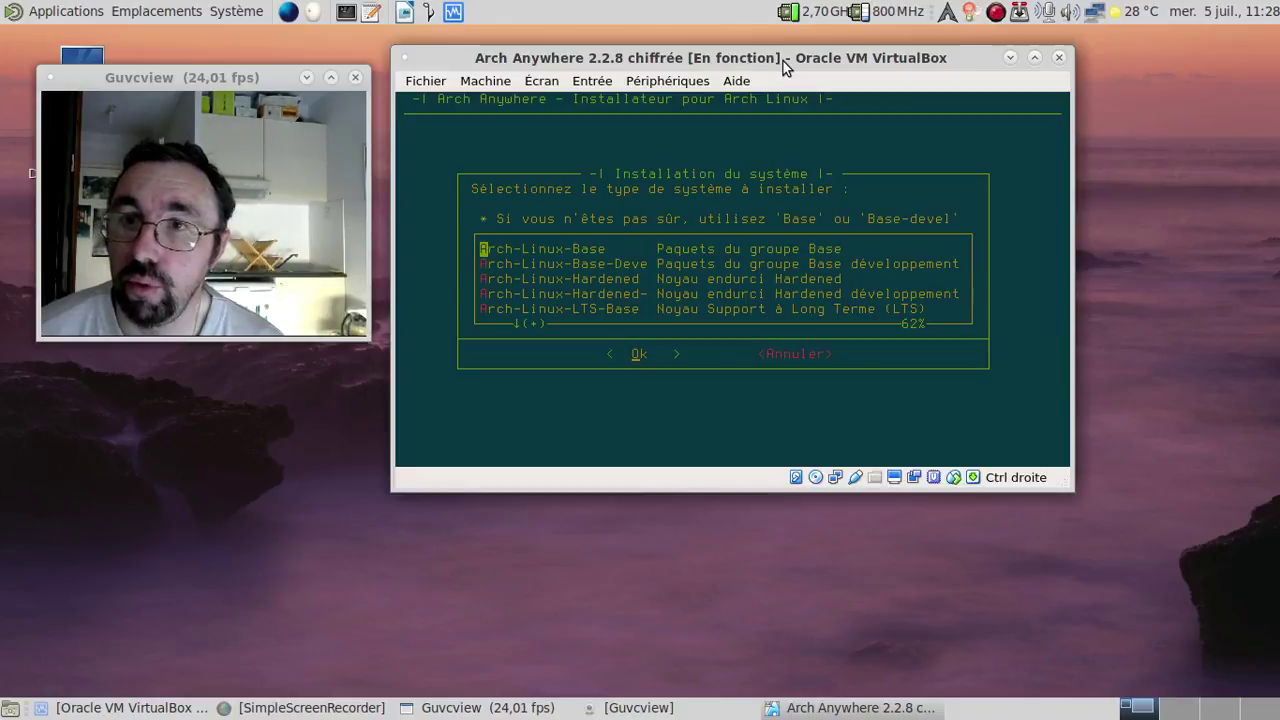
key(Down)
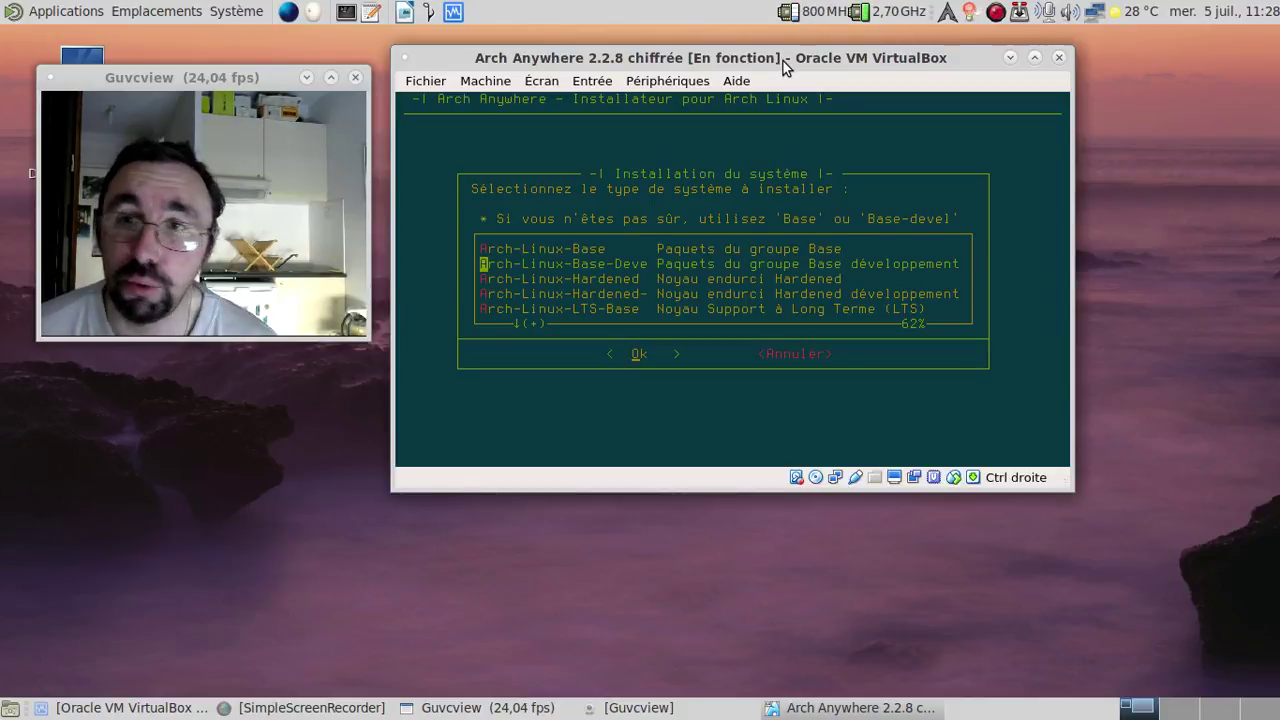
key(Return)
key(Down)
key(Down)
key(Down)
key(Down)
key(Down)
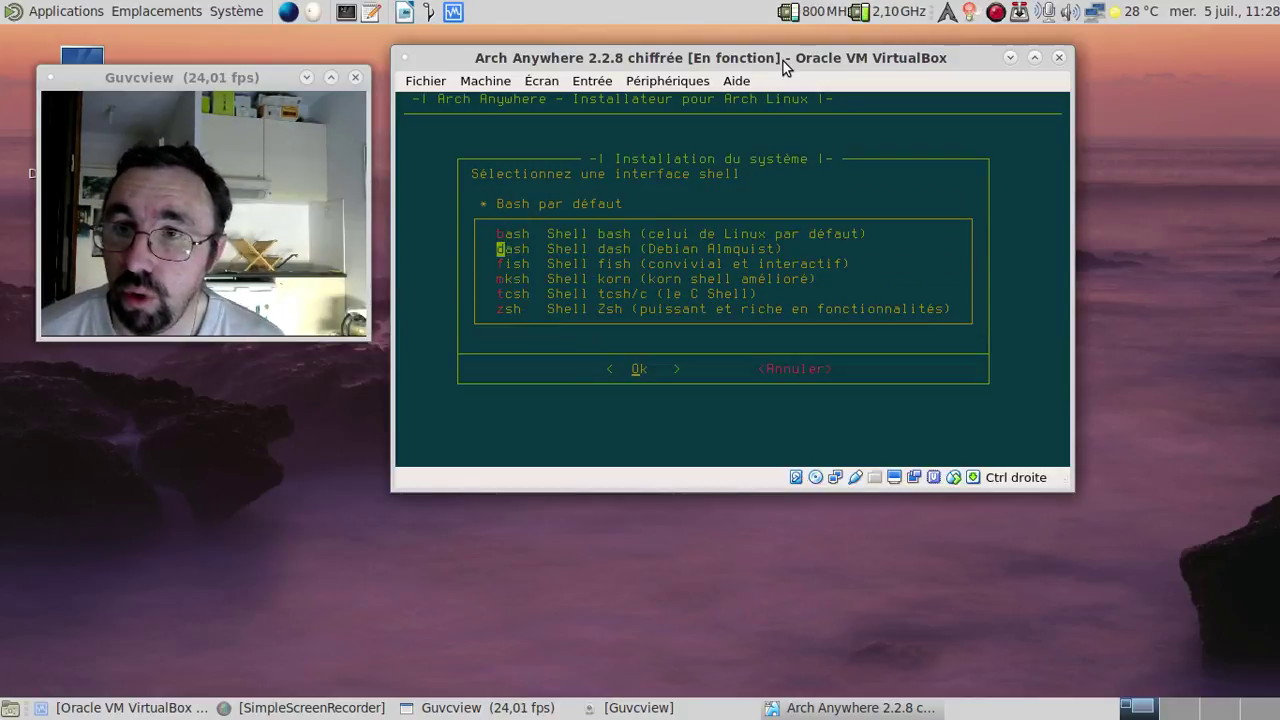
key(Return)
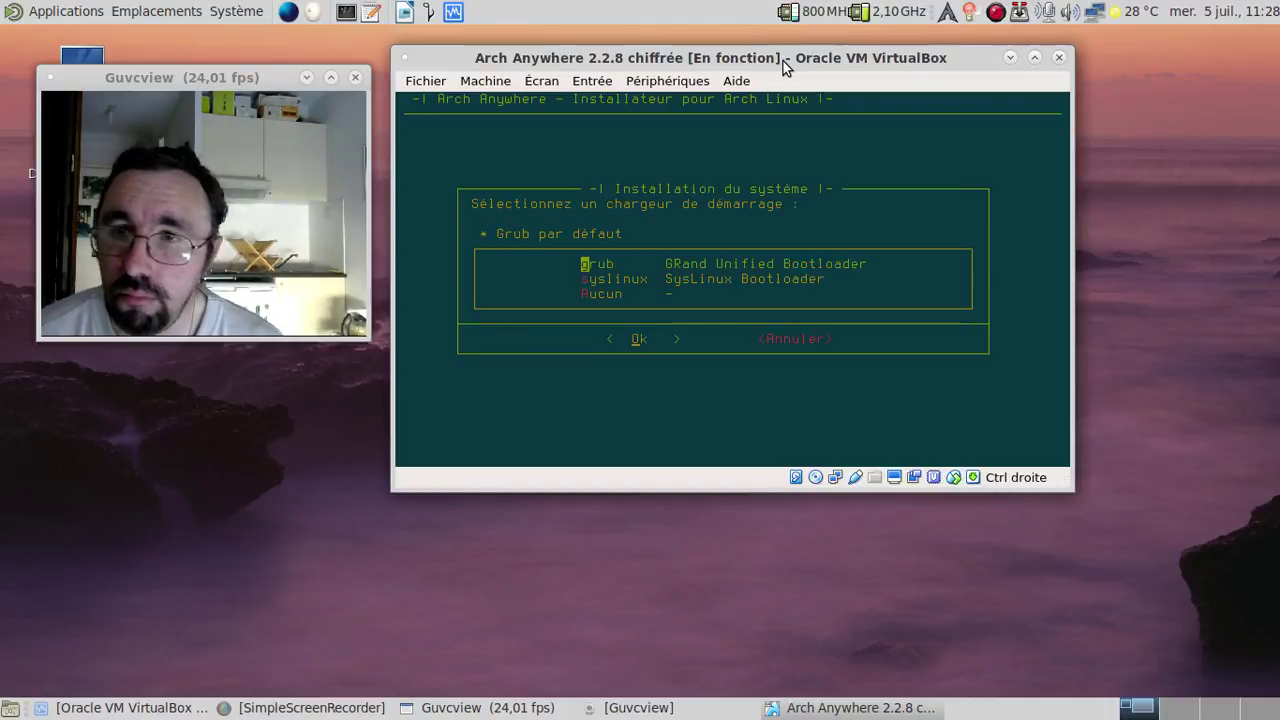
Accept grub and networkmanager, decline multilib, accept DHCP and wifi utilities, decline PPPoE.
key(Return)
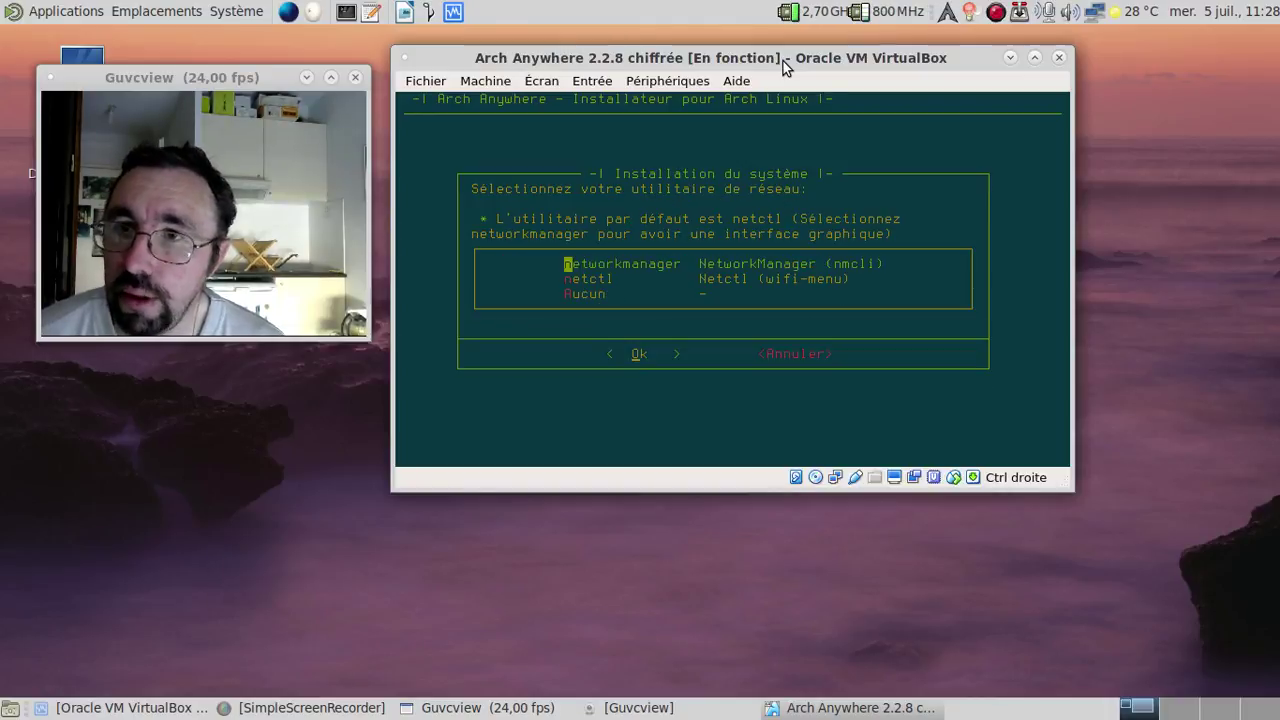
key(Return)
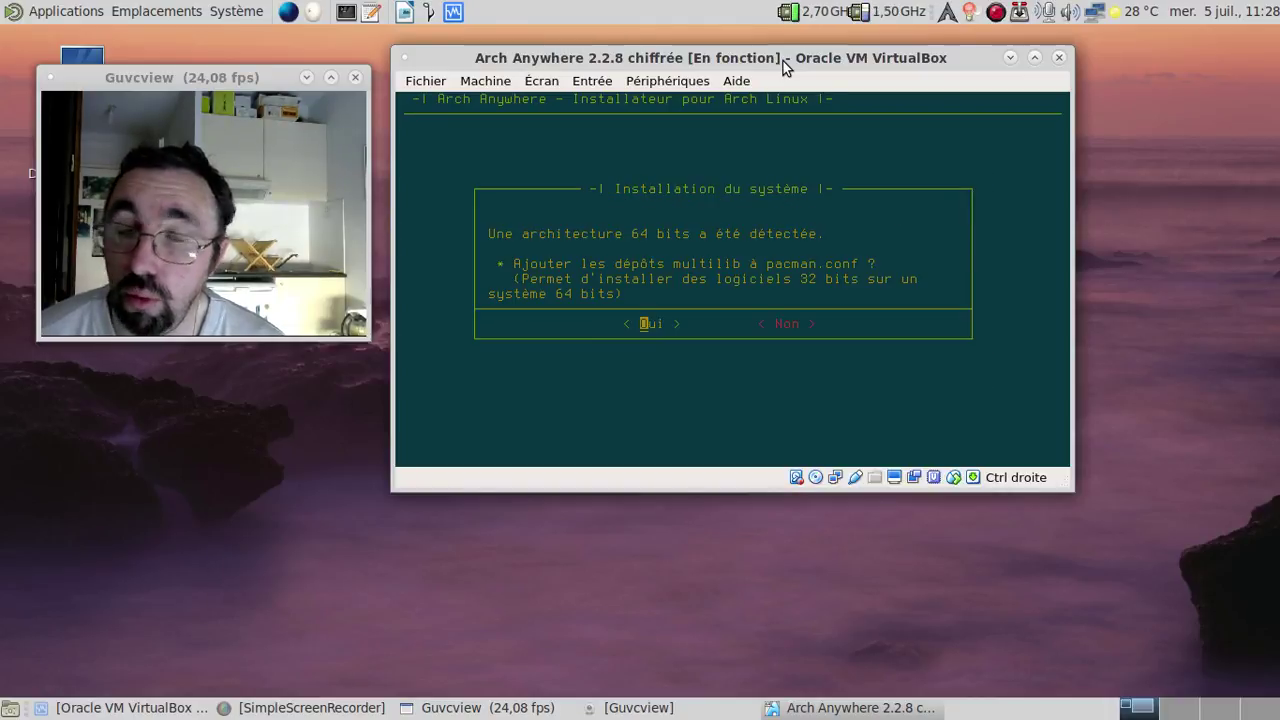
key(Right)
key(Return)
key(Return)
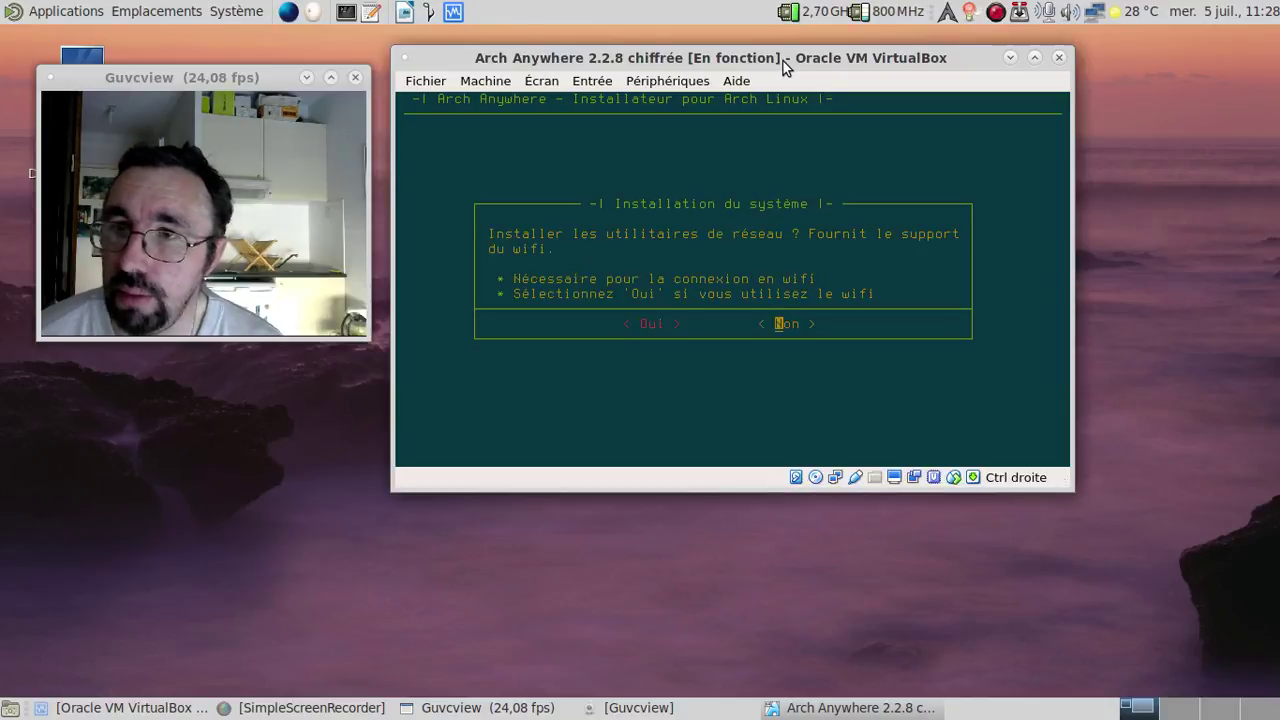
key(Left)
key(Return)
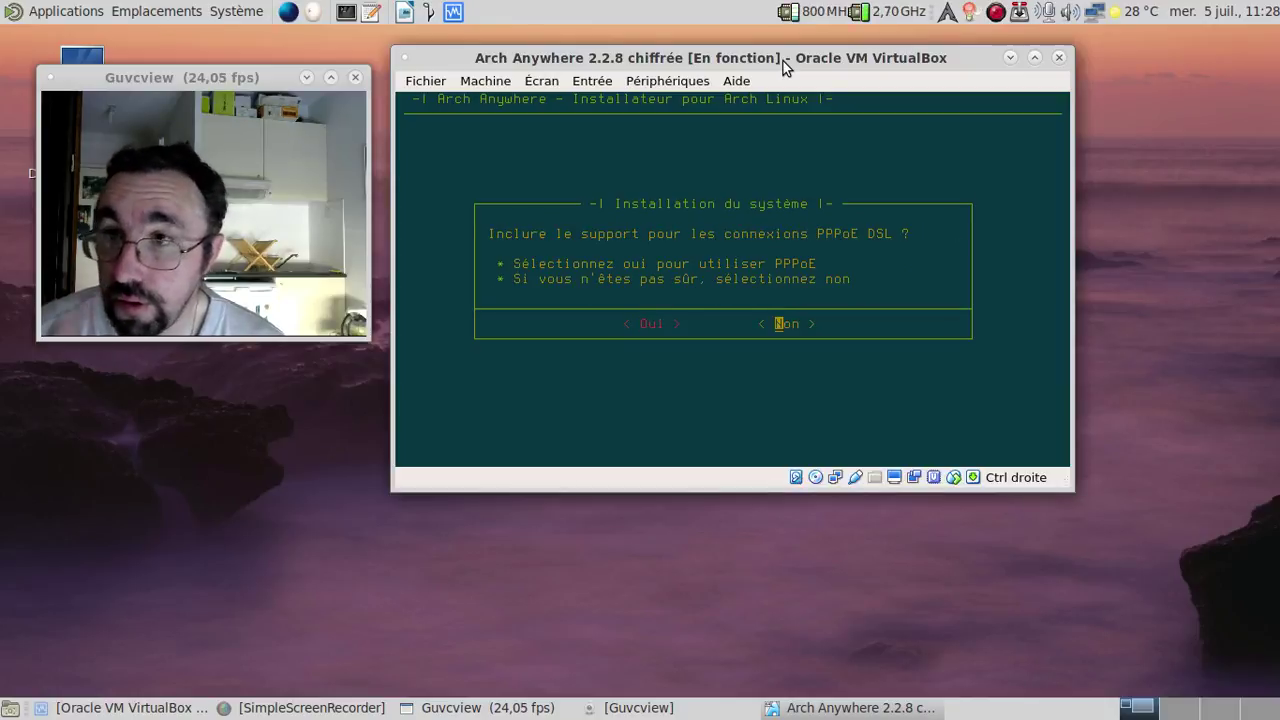
key(Return)
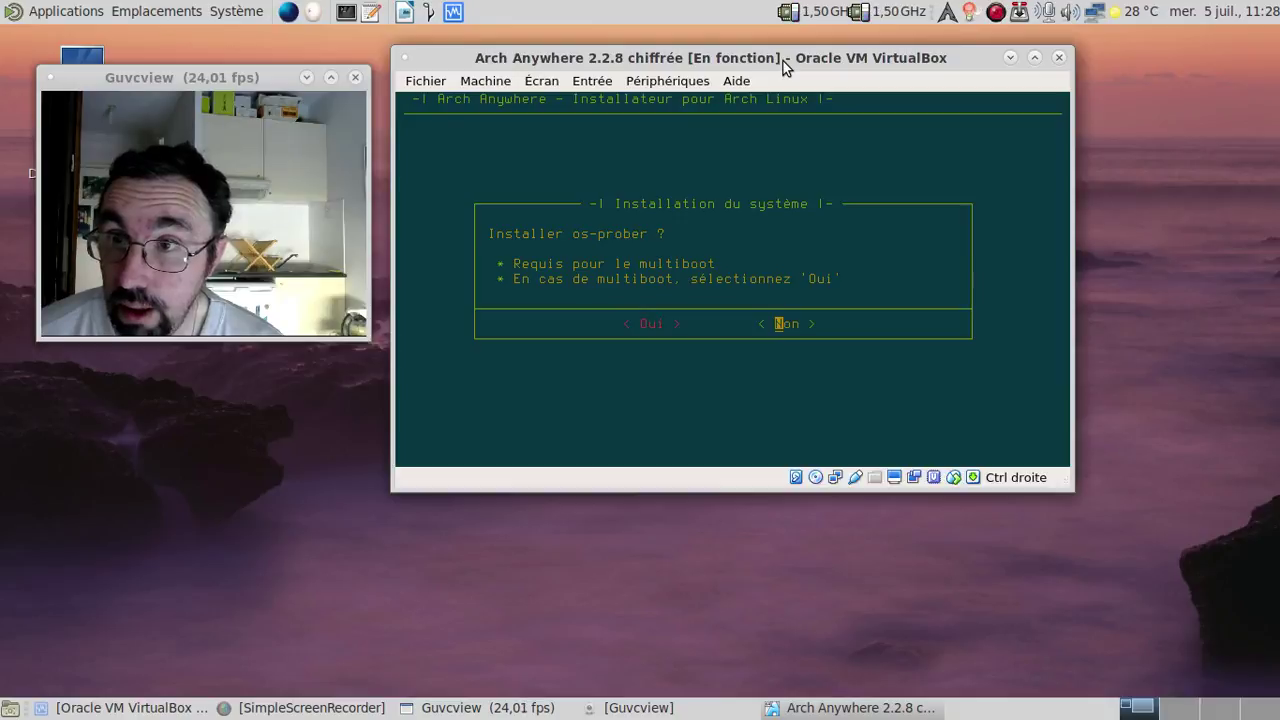
key(Return)
key(Return)
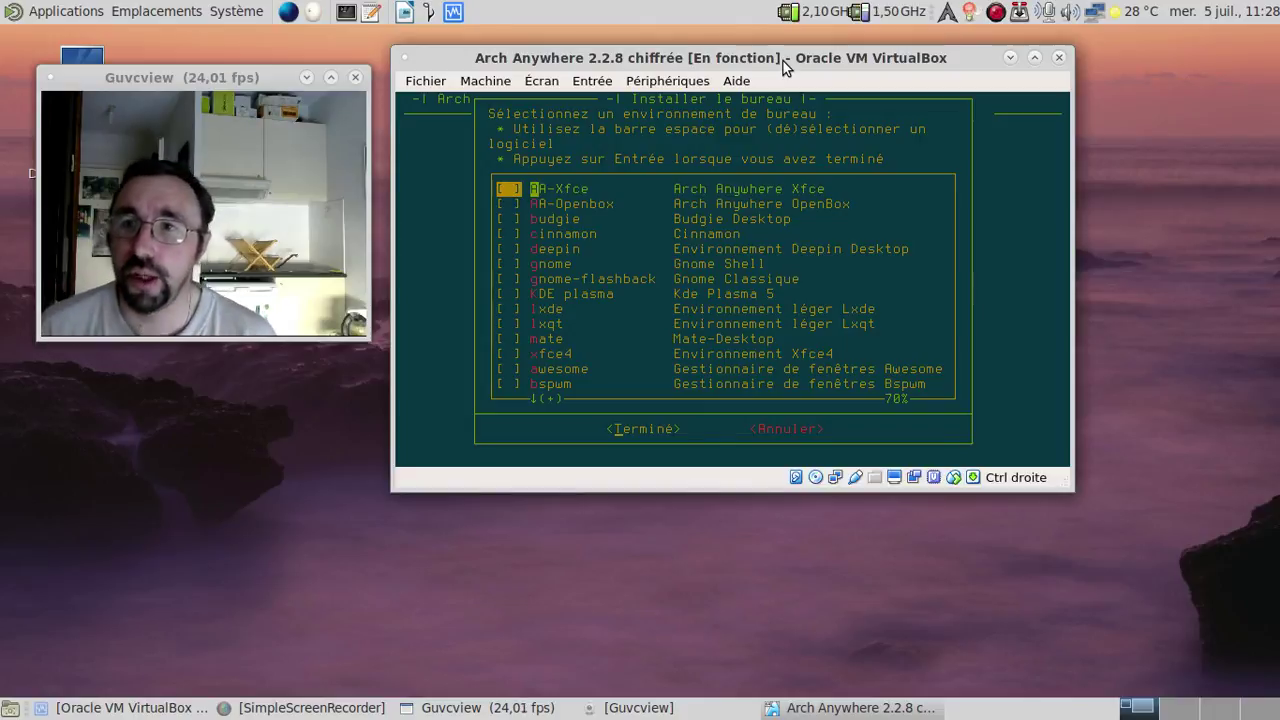
Select the AA-Xfce desktop, pass the VirtualBox and touchpad prompts, and add a display manager.
key(space)
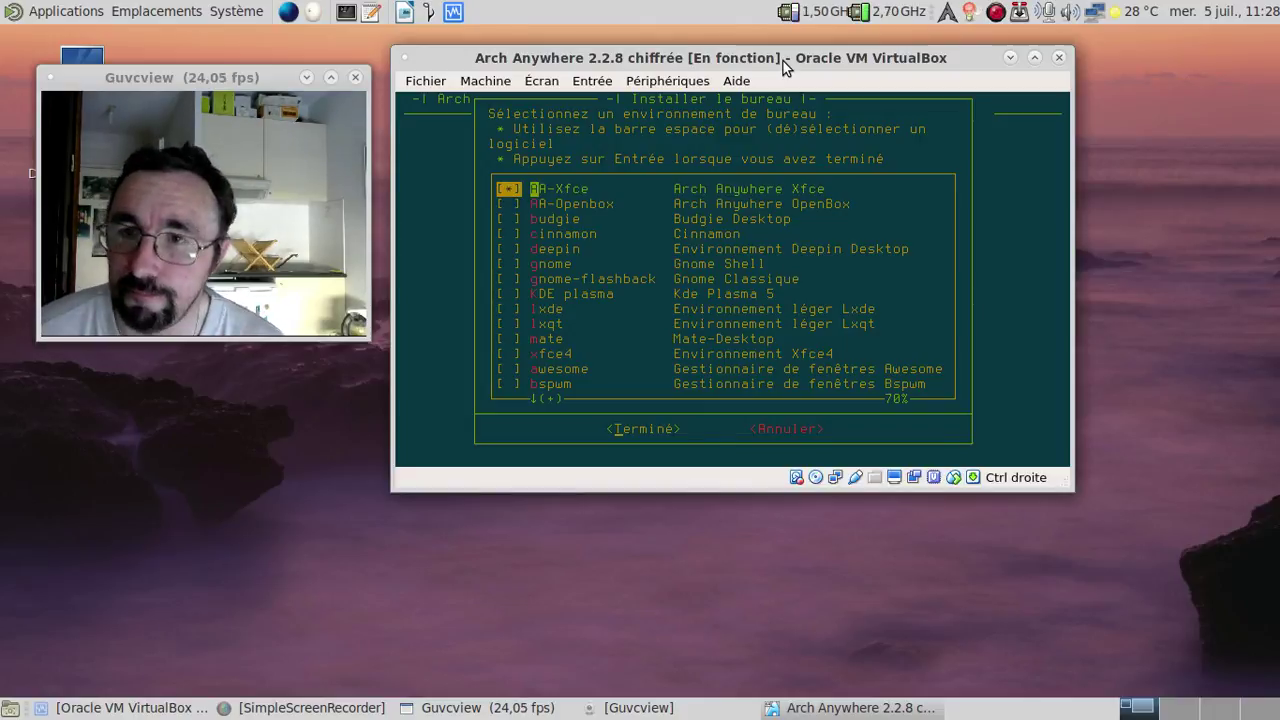
key(Return)
key(Return)
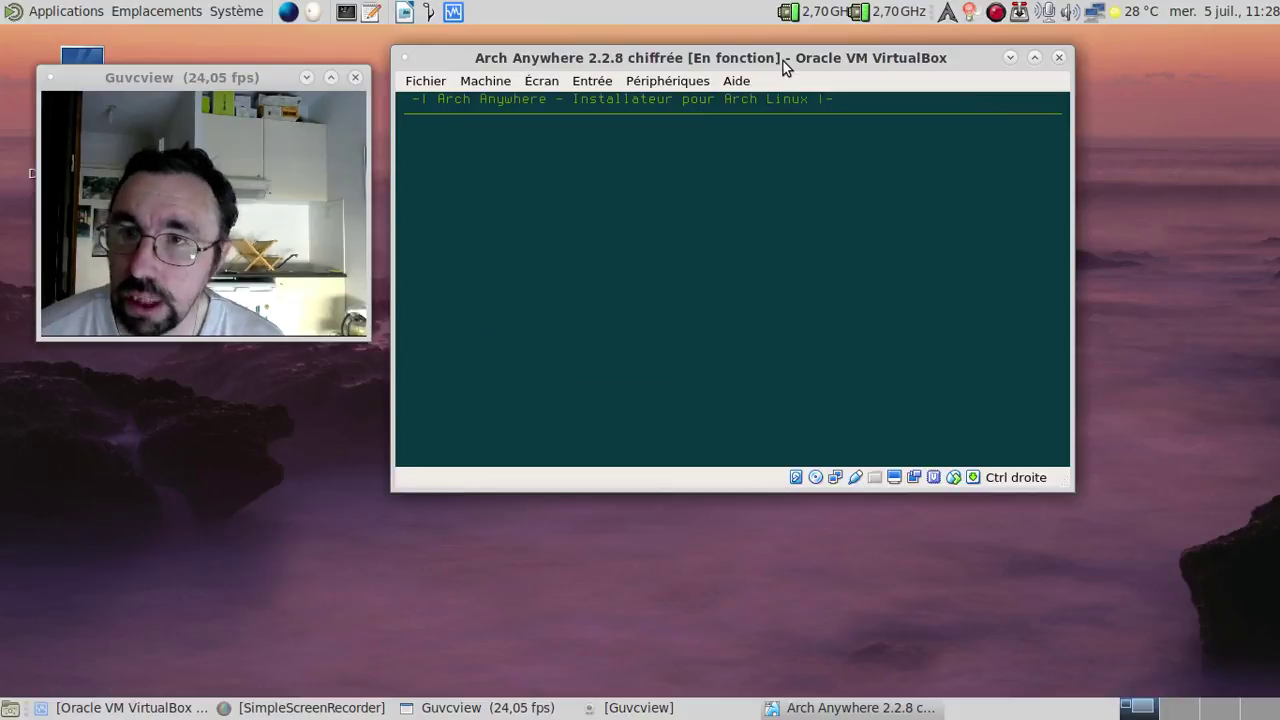
key(Return)
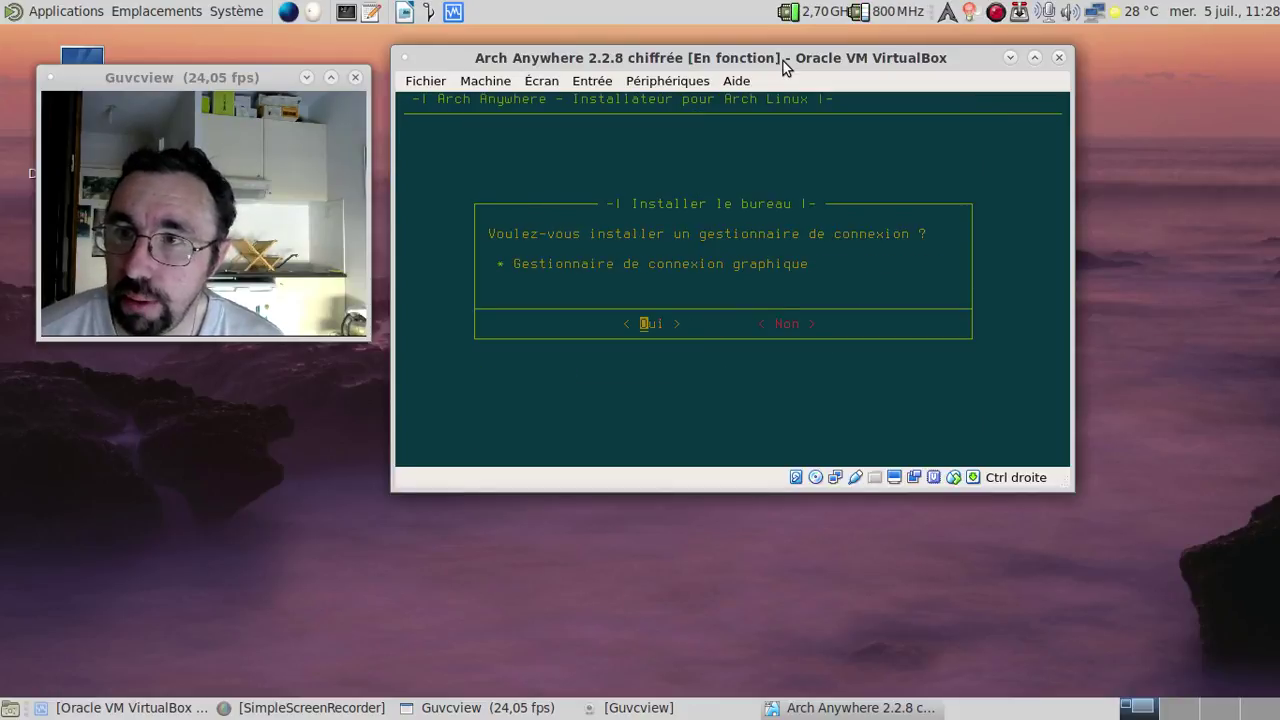
key(Return)
key(Return)
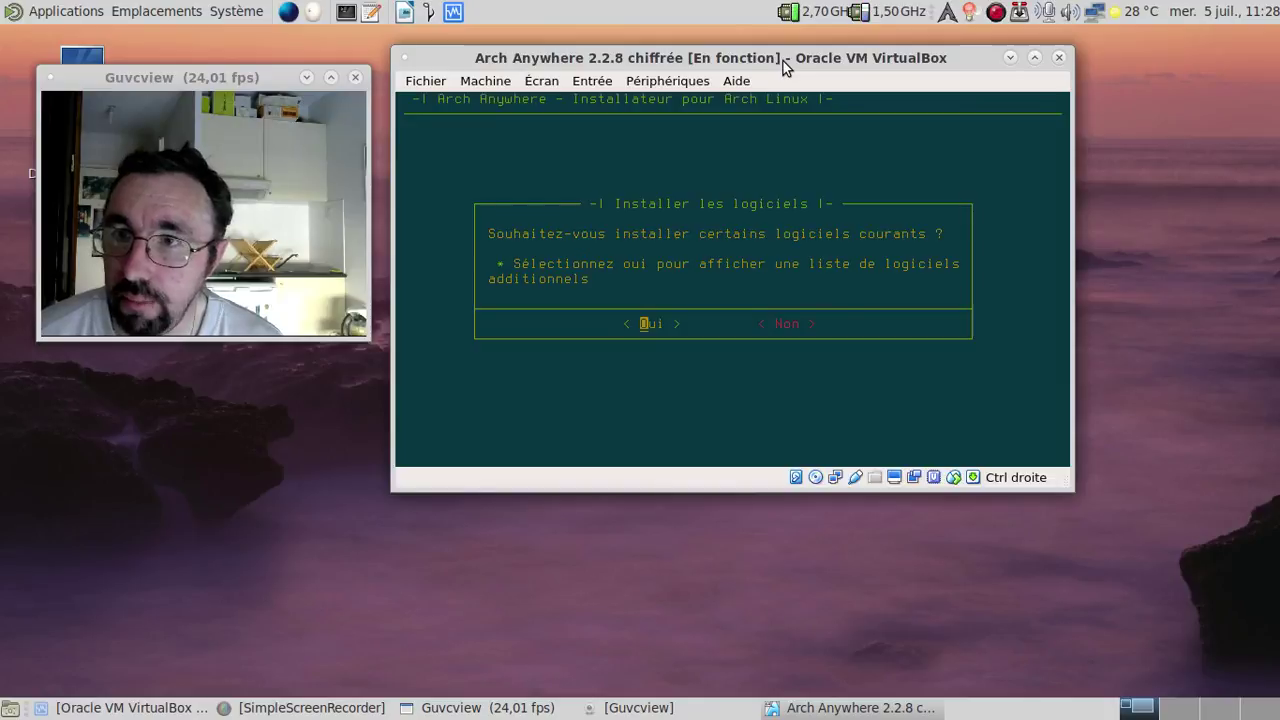
key(Return)
Add arch-wiki-cli, fetchmirrors, fetchpkg, pacaur and pamac-aur from the Arch Anywhere repository.
key(Return)
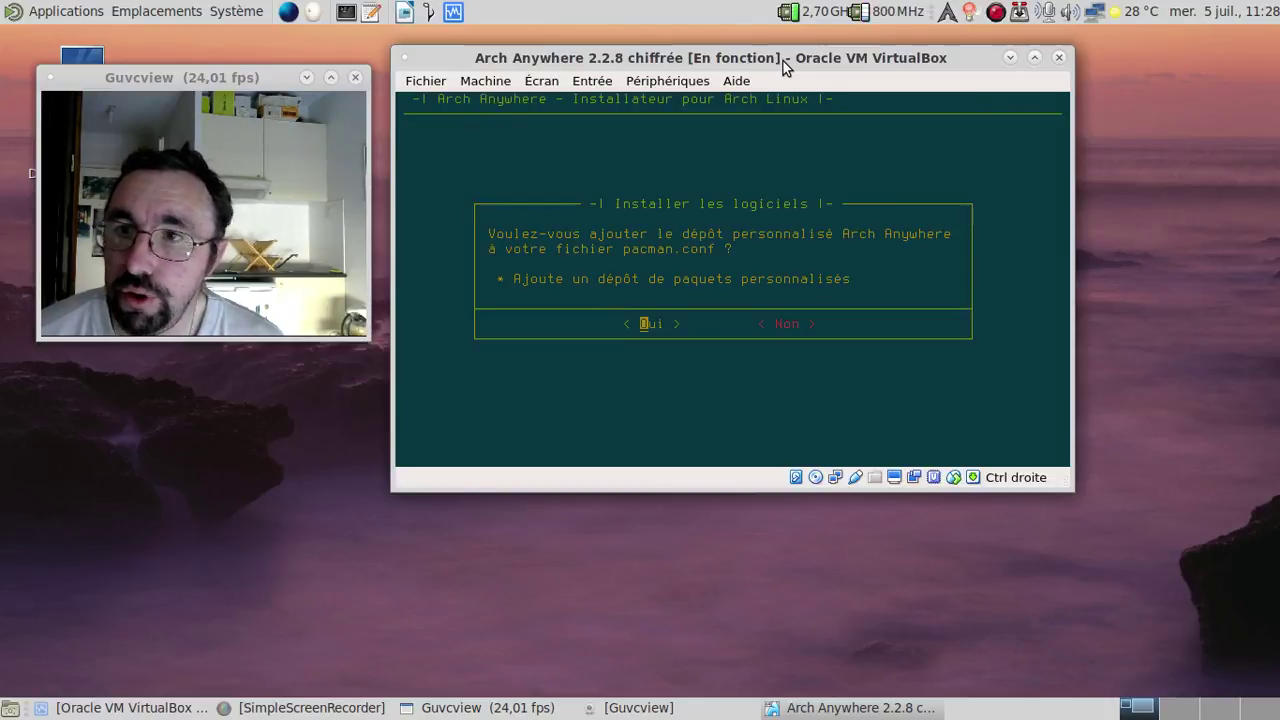
key(Return)
key(Down)
key(Down)
key(Down)
key(Down)
key(Down)
key(Down)
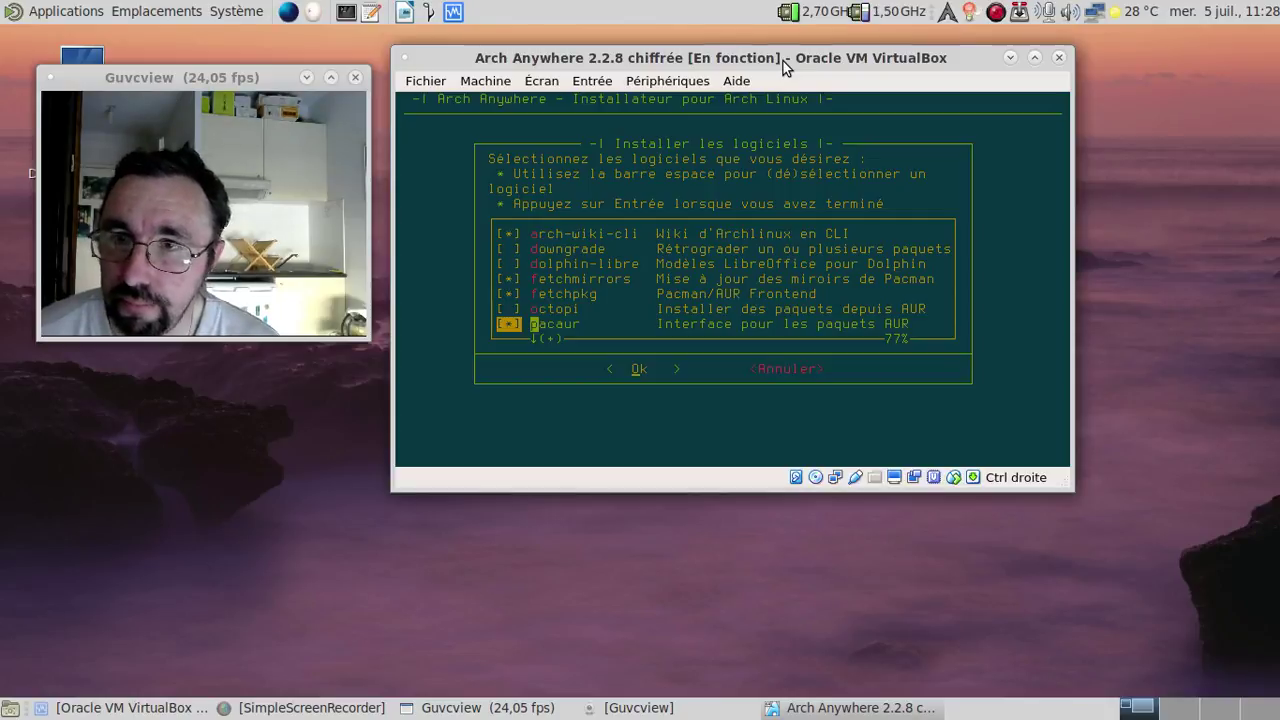
key(Down)
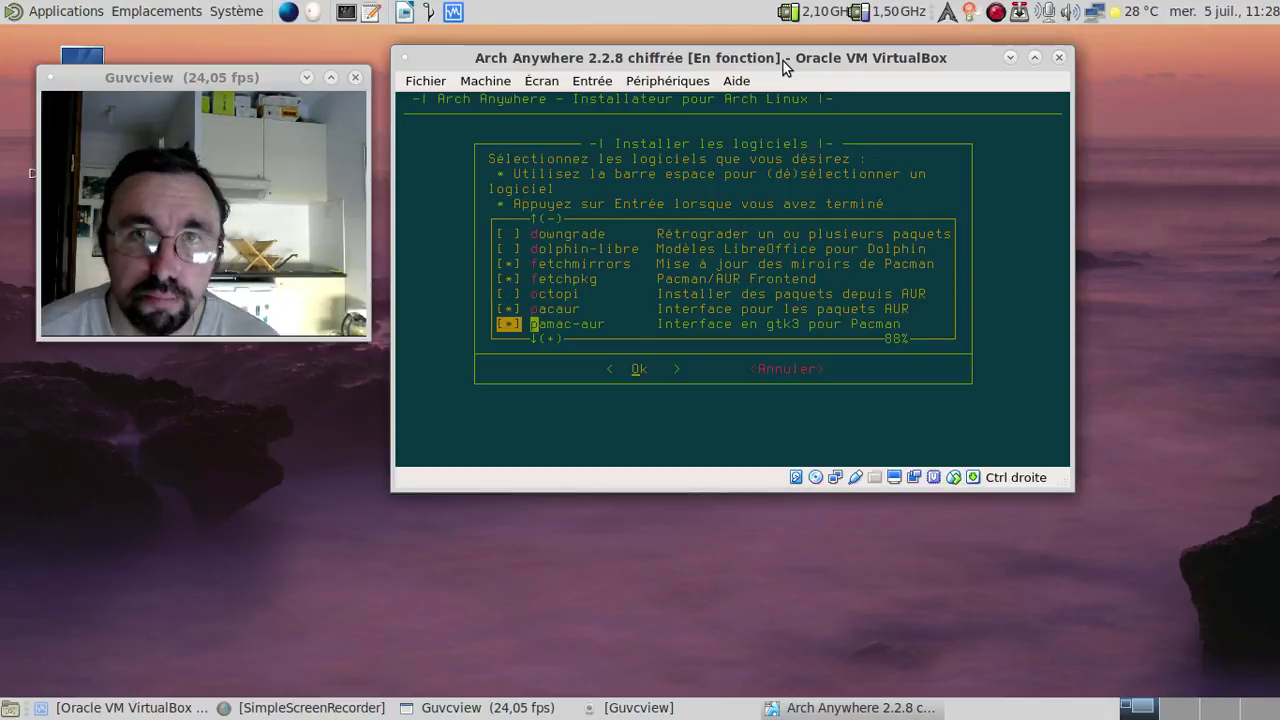
key(Return)
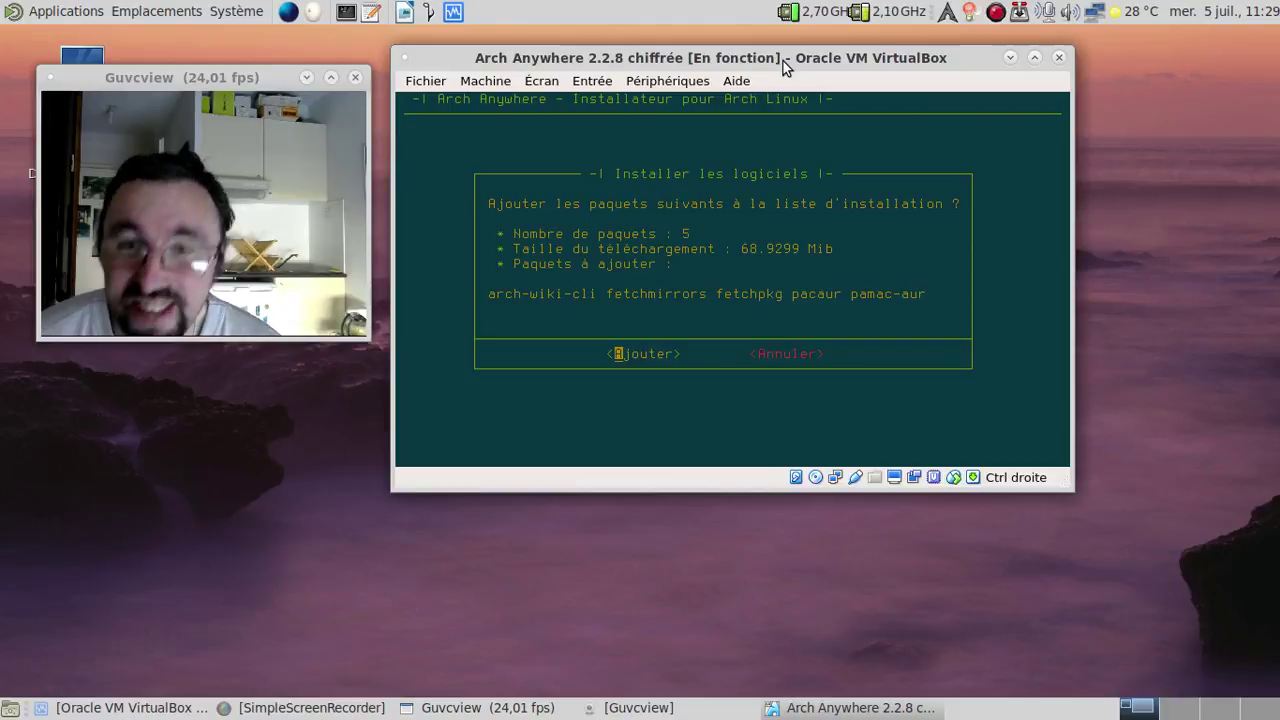
key(Return)
key(Down)
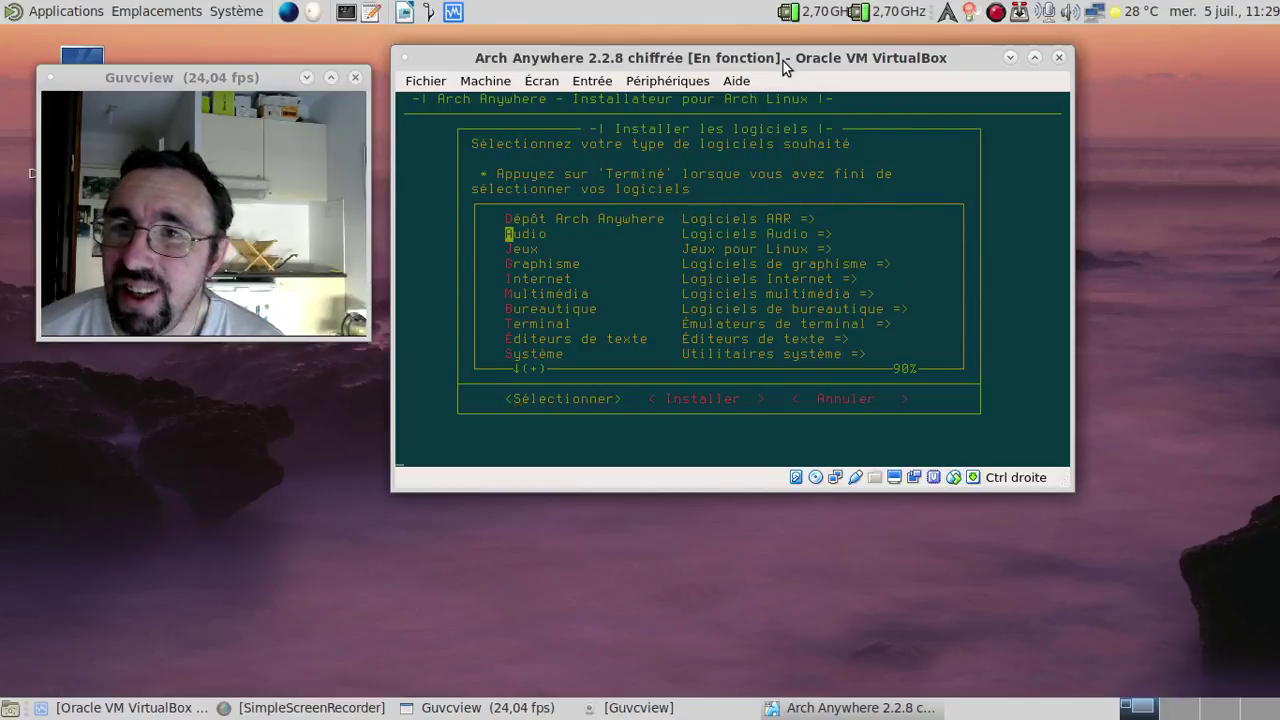
Skip the Audio list and add firefox, thunderbird and transmission-gtk from Internet.
key(Return)
key(Tab)
key(Return)
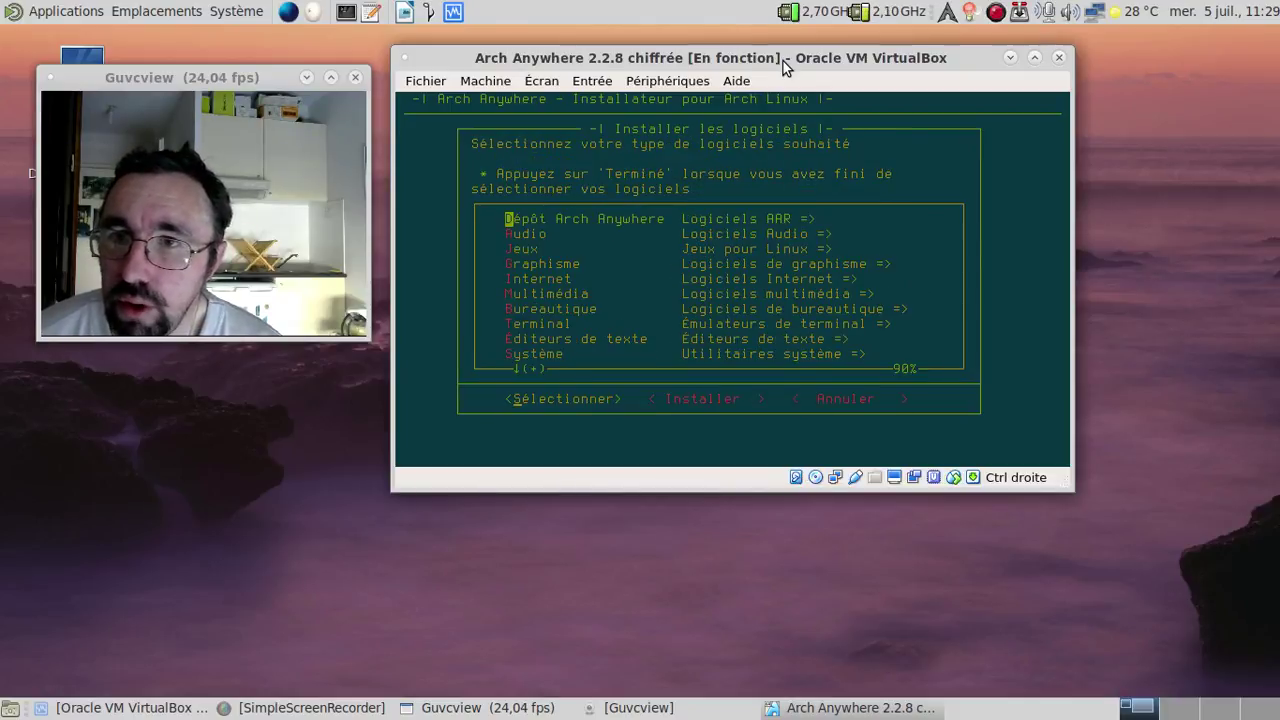
key(Down)
key(Down)
key(Down)
key(Down)
key(Return)
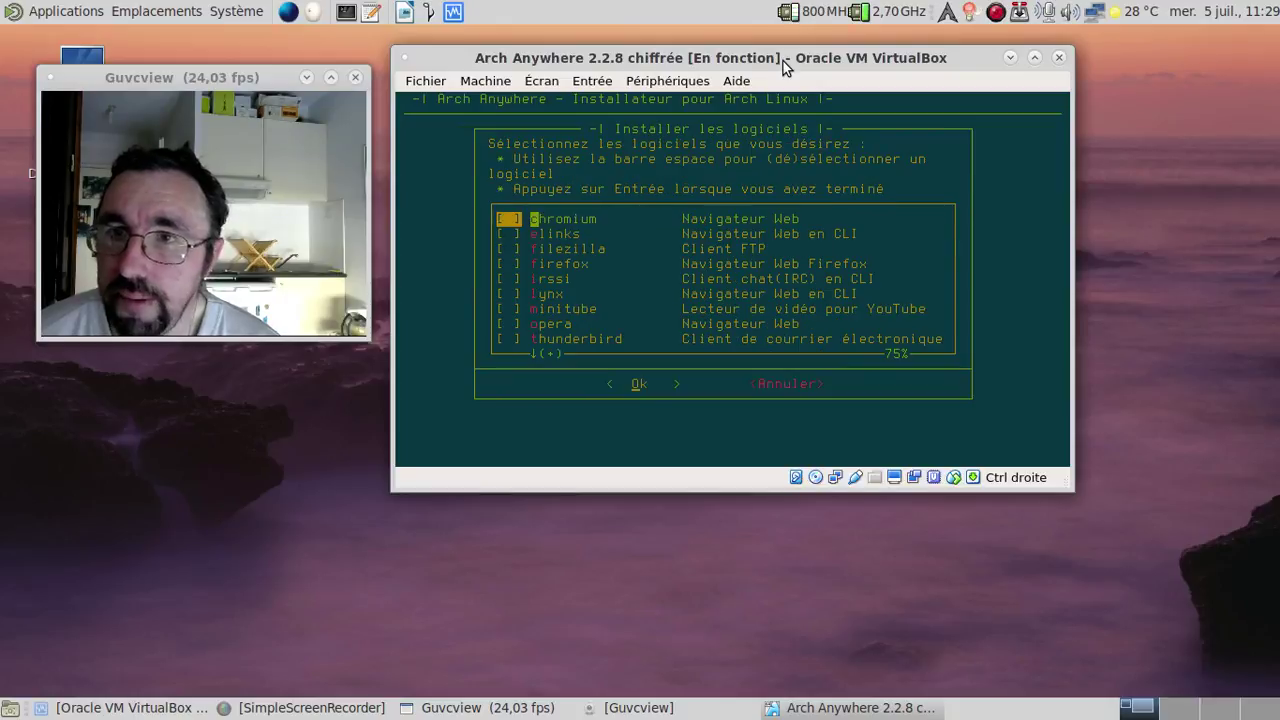
key(Down)
key(Down)
key(Down)
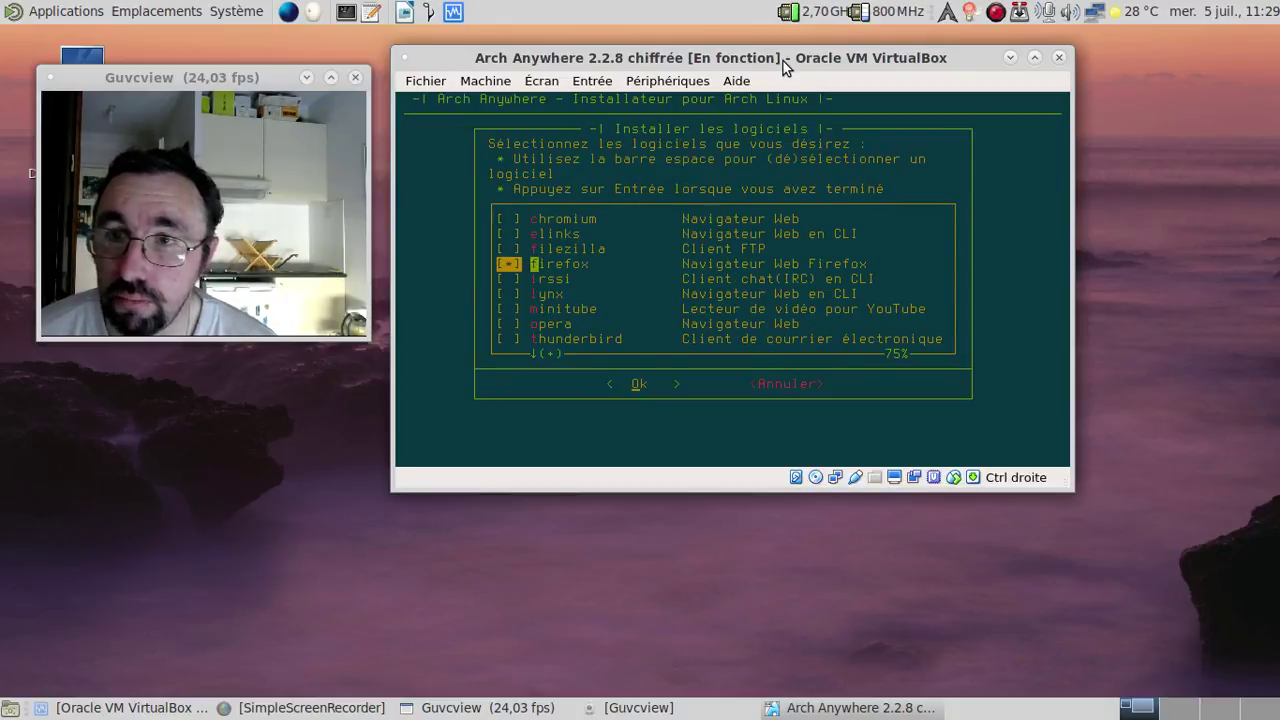
key(Down)
key(Down)
key(Down)
key(Down)
key(Down)
key(Down)
key(Down)
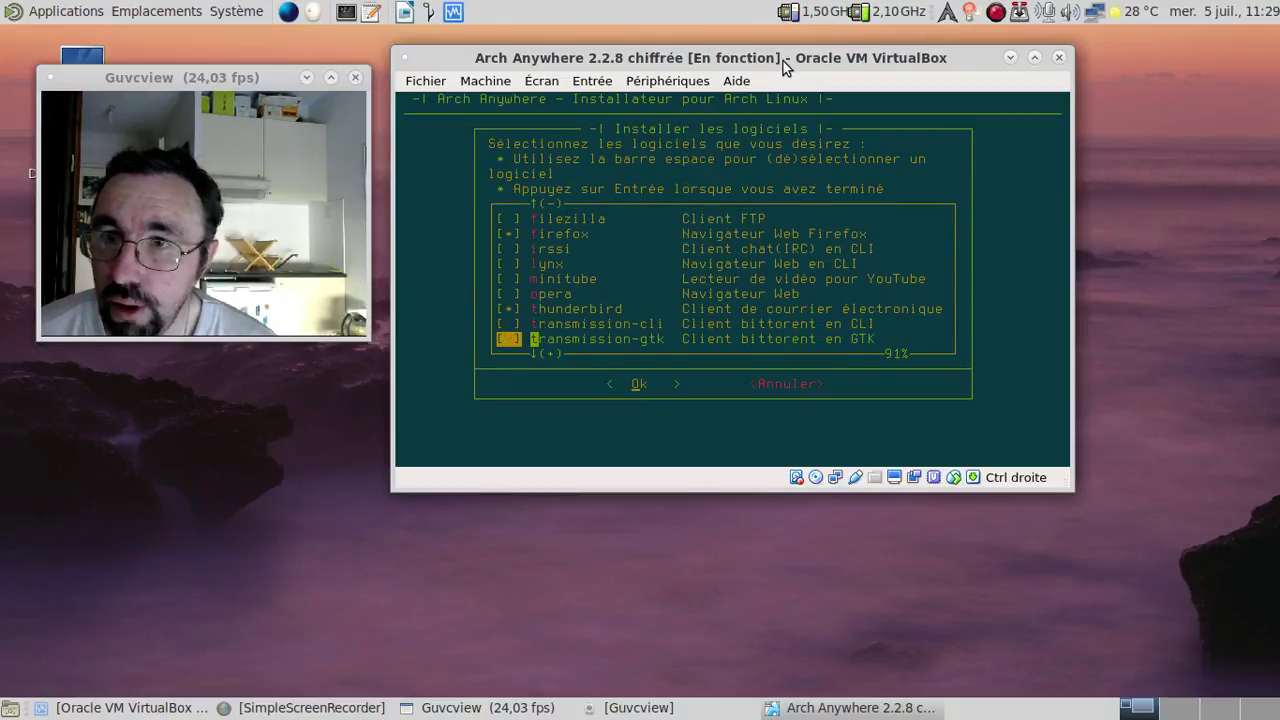
key(space)
key(Return)
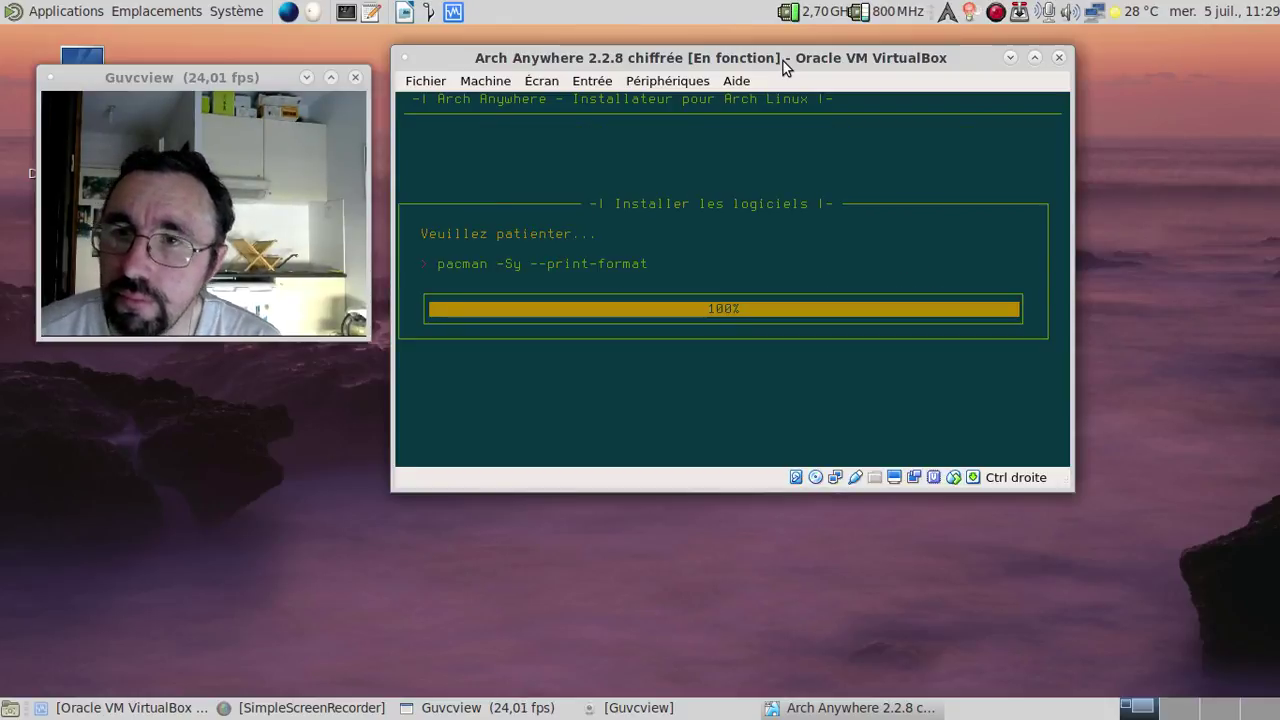
key(Return)
Add mpv, multimedia-codecs and smplayer from Multimédia, eight packages totalling 114.871 MiB.
key(Down)
key(Down)
key(Down)
key(Down)
key(Down)
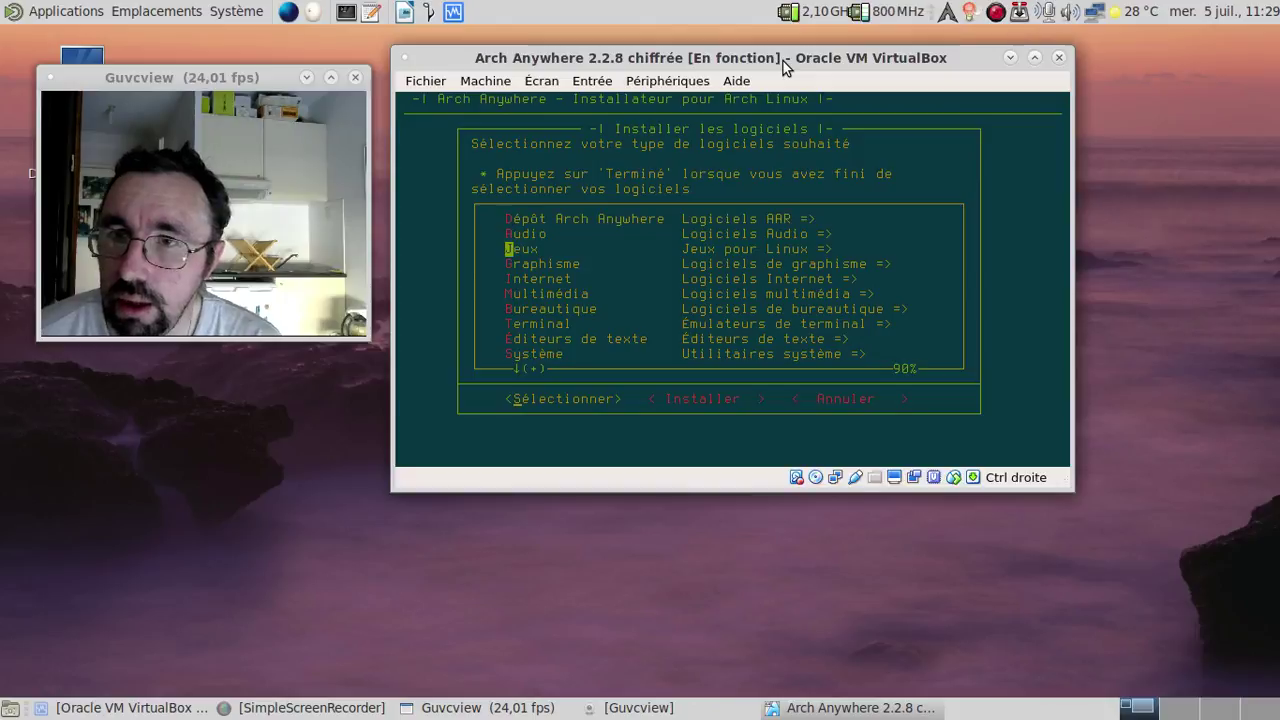
key(Return)
key(Down)
key(Down)
key(Down)
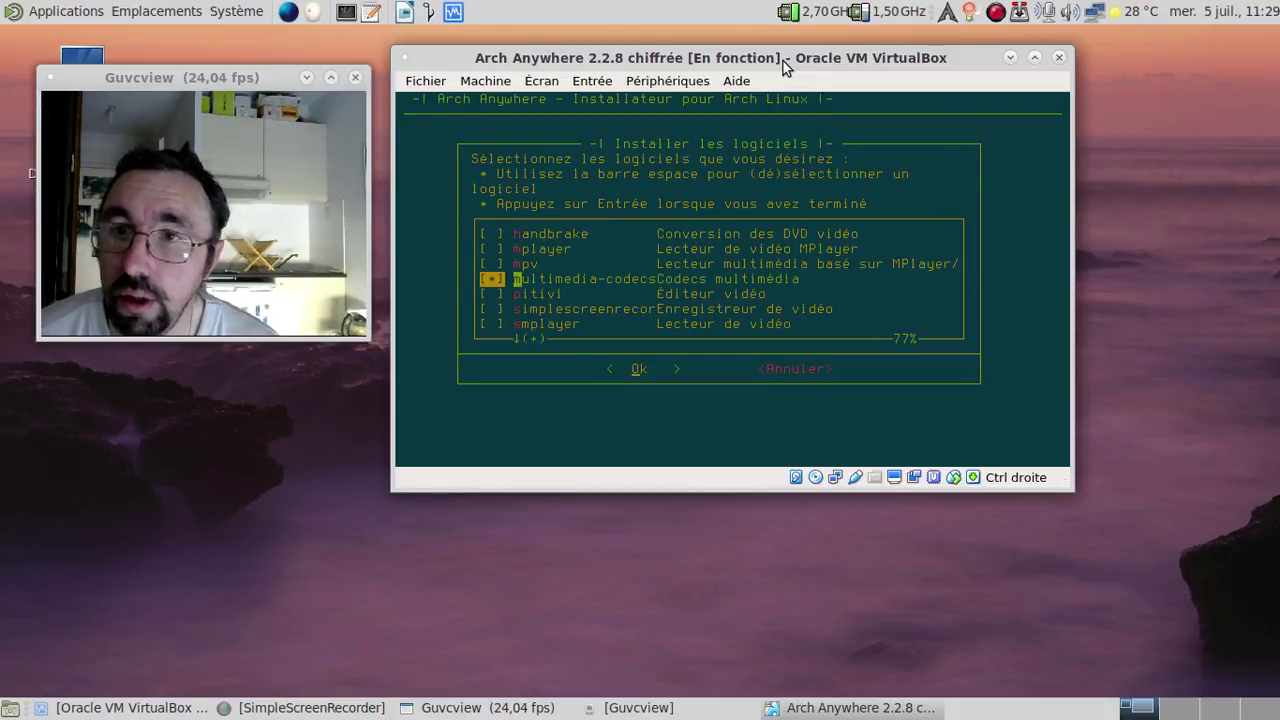
key(Up)
key(space)
key(Down)
key(Down)
key(Down)
key(Down)
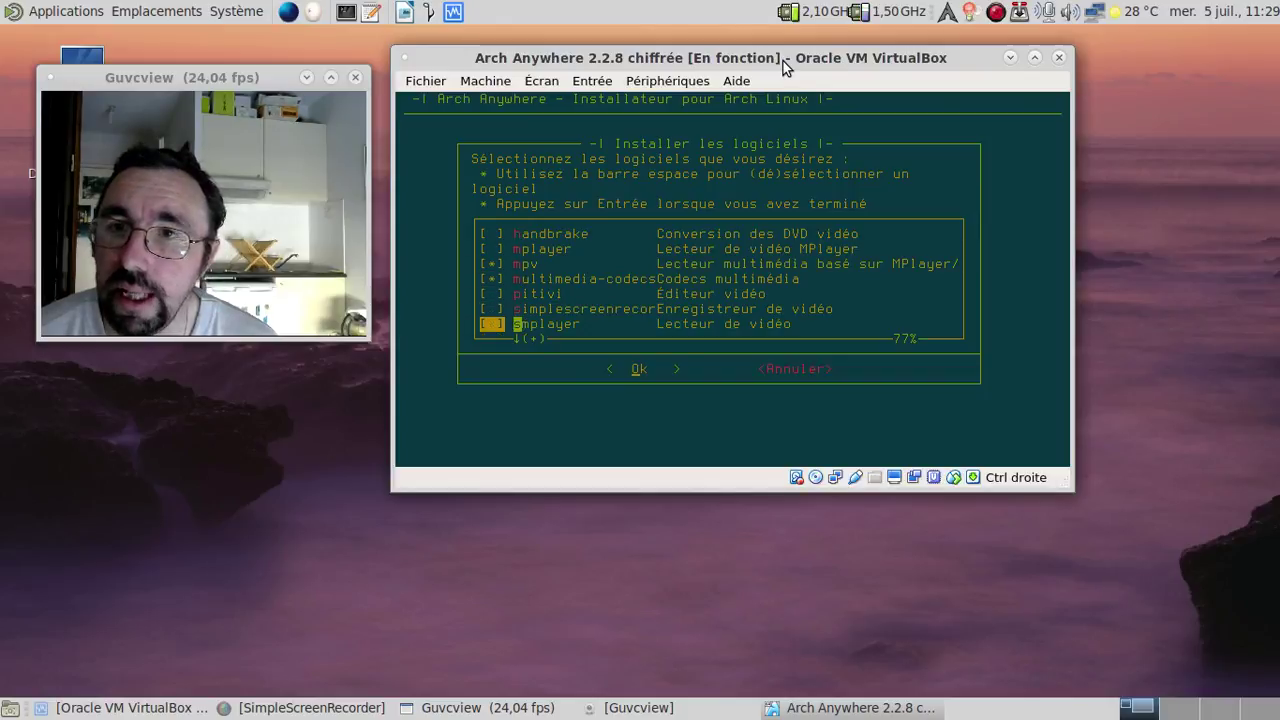
key(Down)
key(Down)
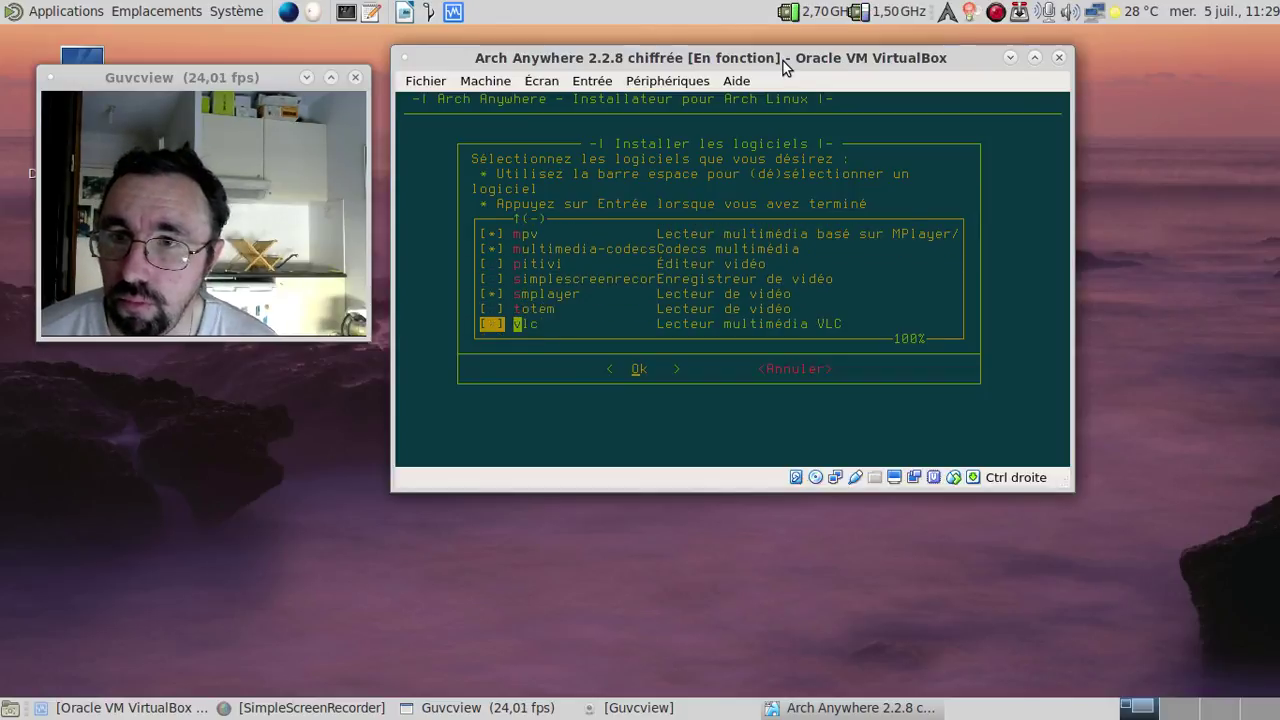
key(Up)
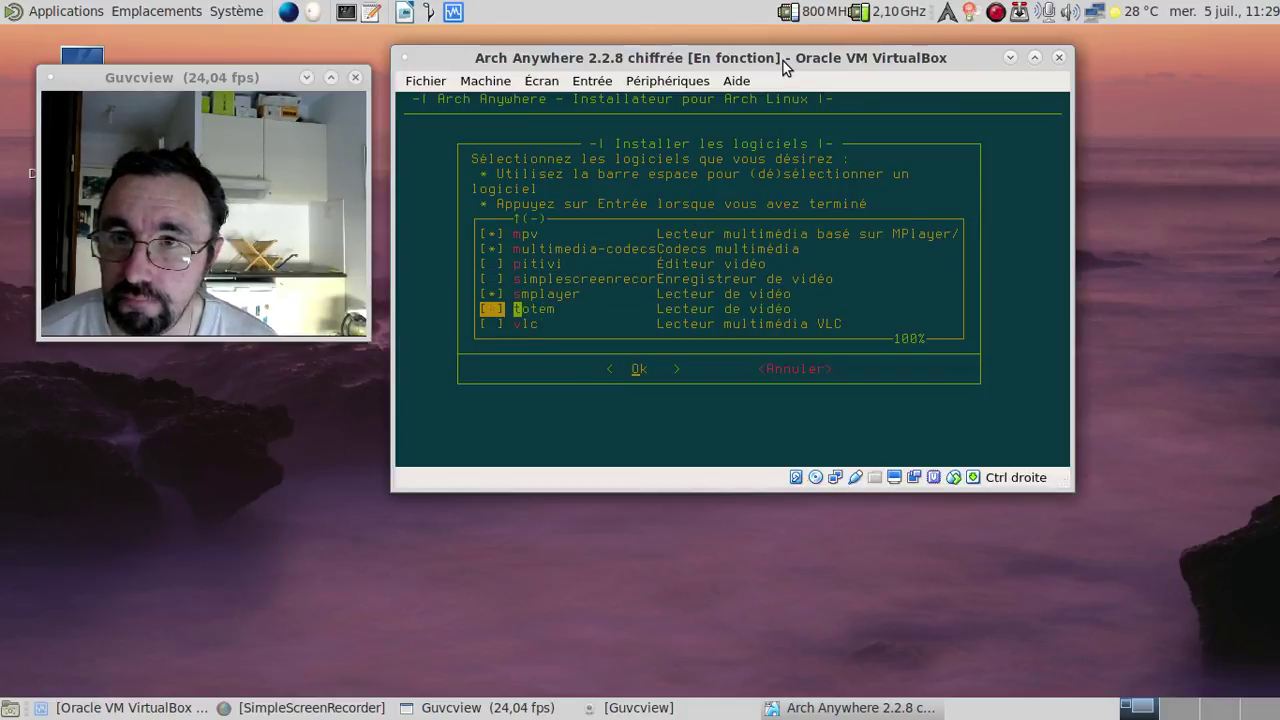
key(Up)
key(Return)
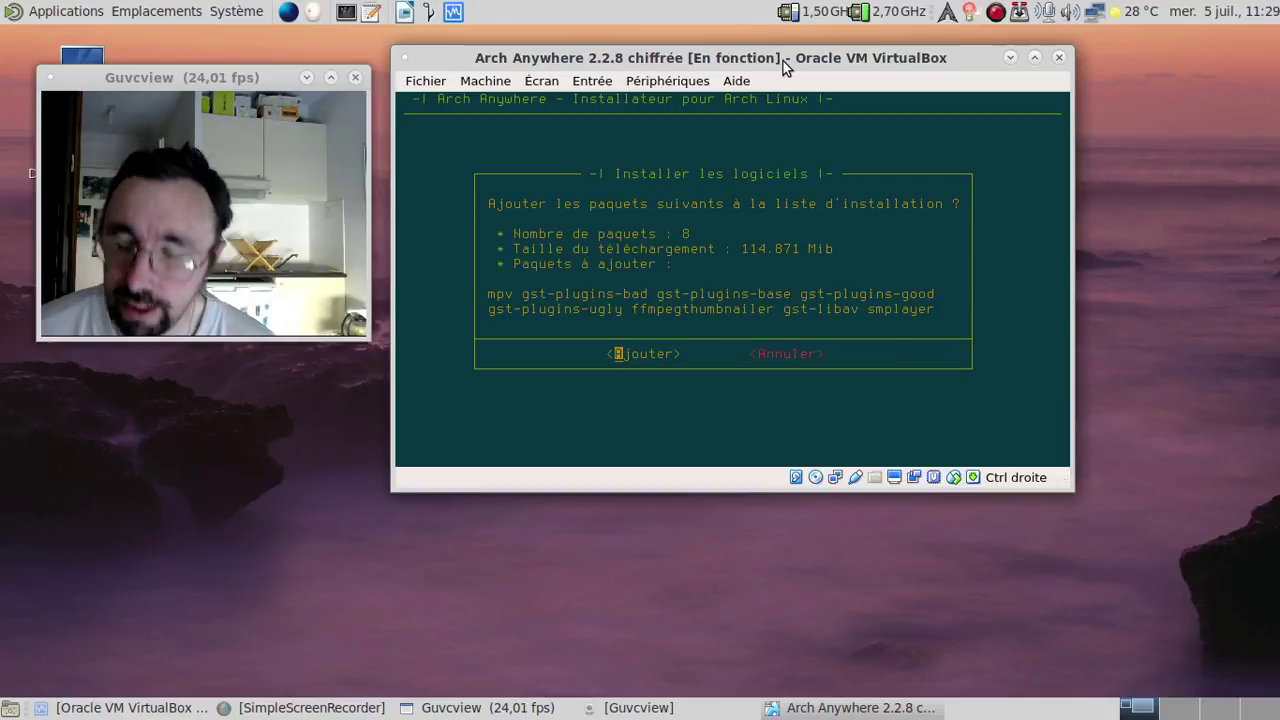
key(Return)
key(Down)
key(Down)
key(Down)
key(Down)
key(Down)
key(Down)
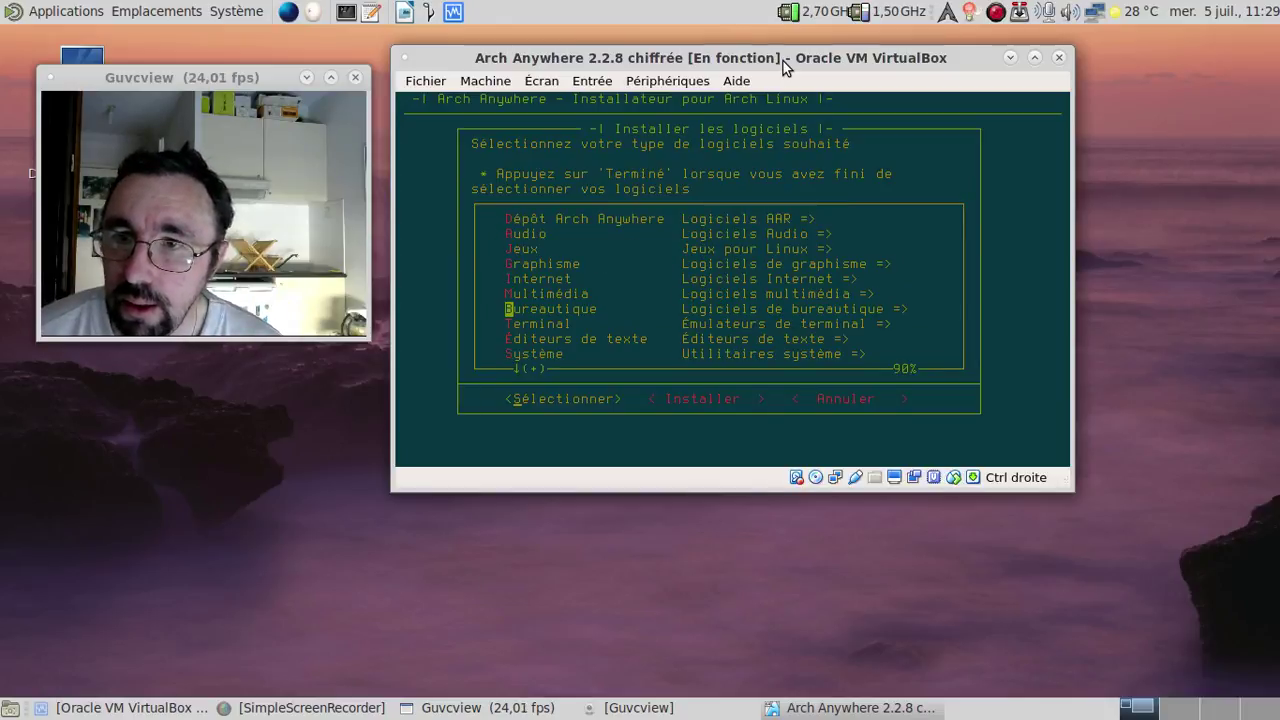
Add libreoffice-fresh from the Bureautique list.
key(Return)
key(Down)
key(Down)
key(Down)
key(space)
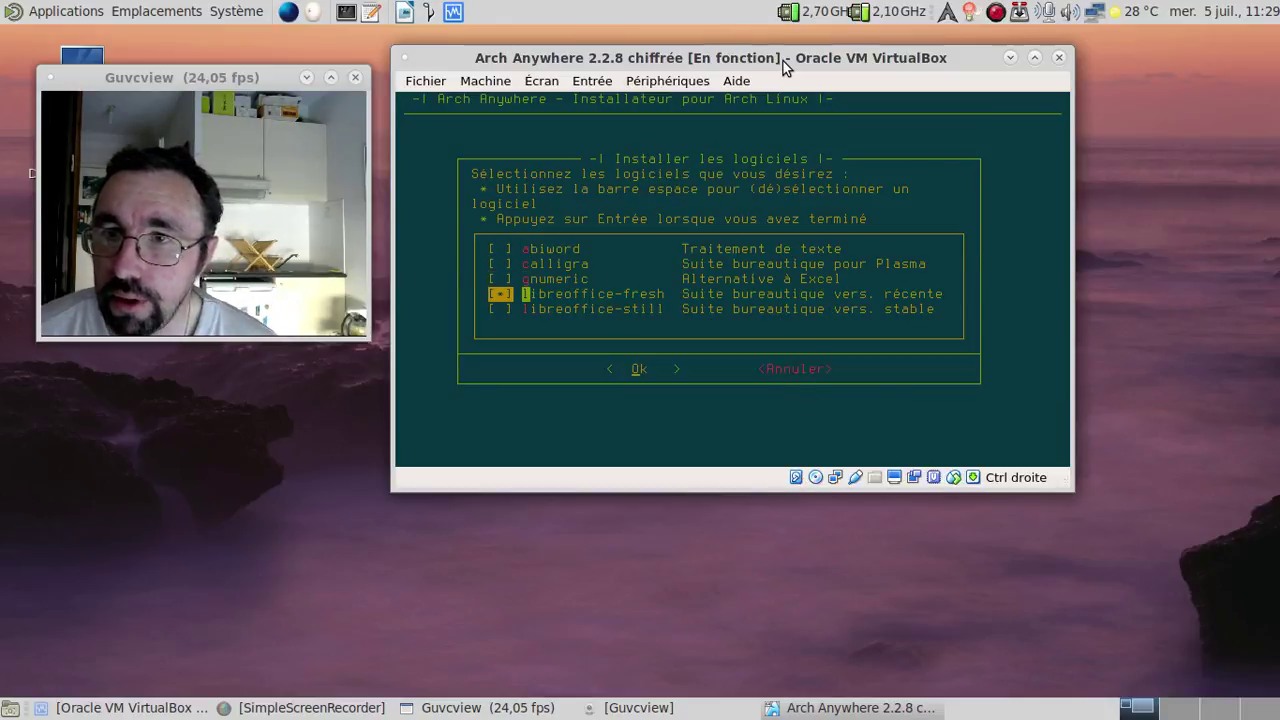
key(Return)
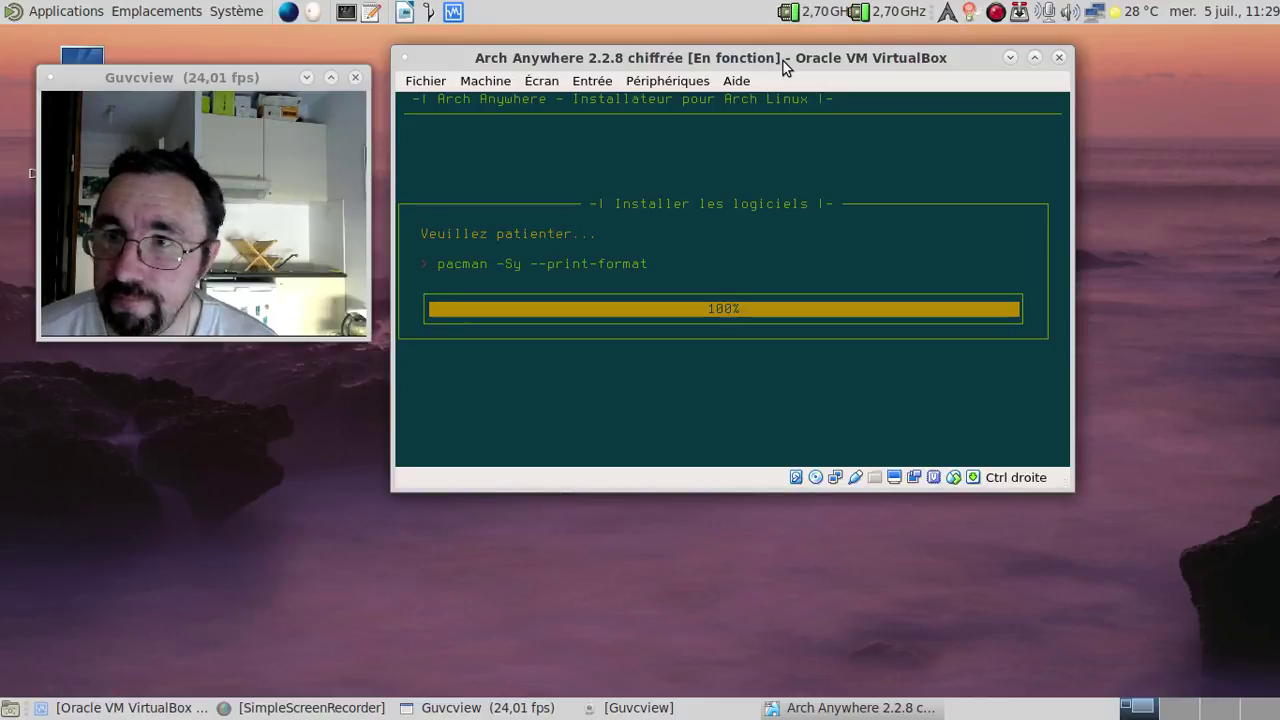
key(Return)
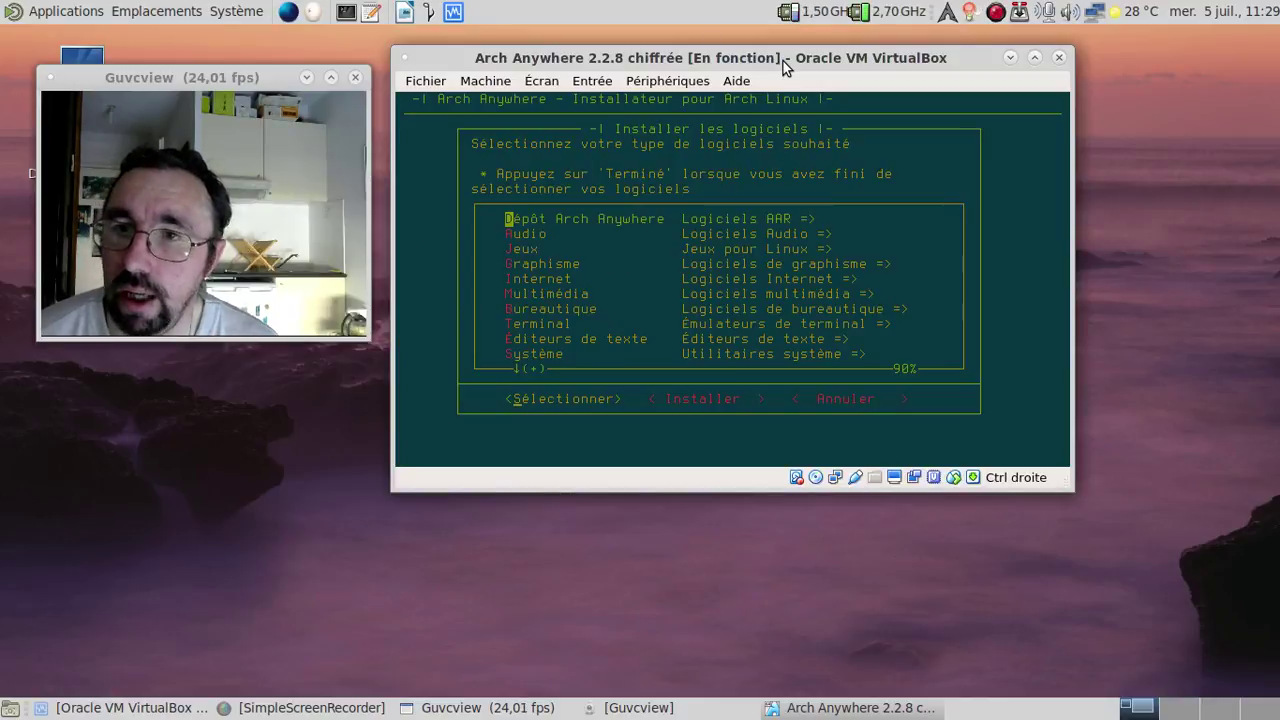
Add vim from the Éditeurs de texte list.
key(Down)
key(Down)
key(Down)
key(Down)
key(Down)
key(Down)
key(Down)
key(Down)
key(Return)
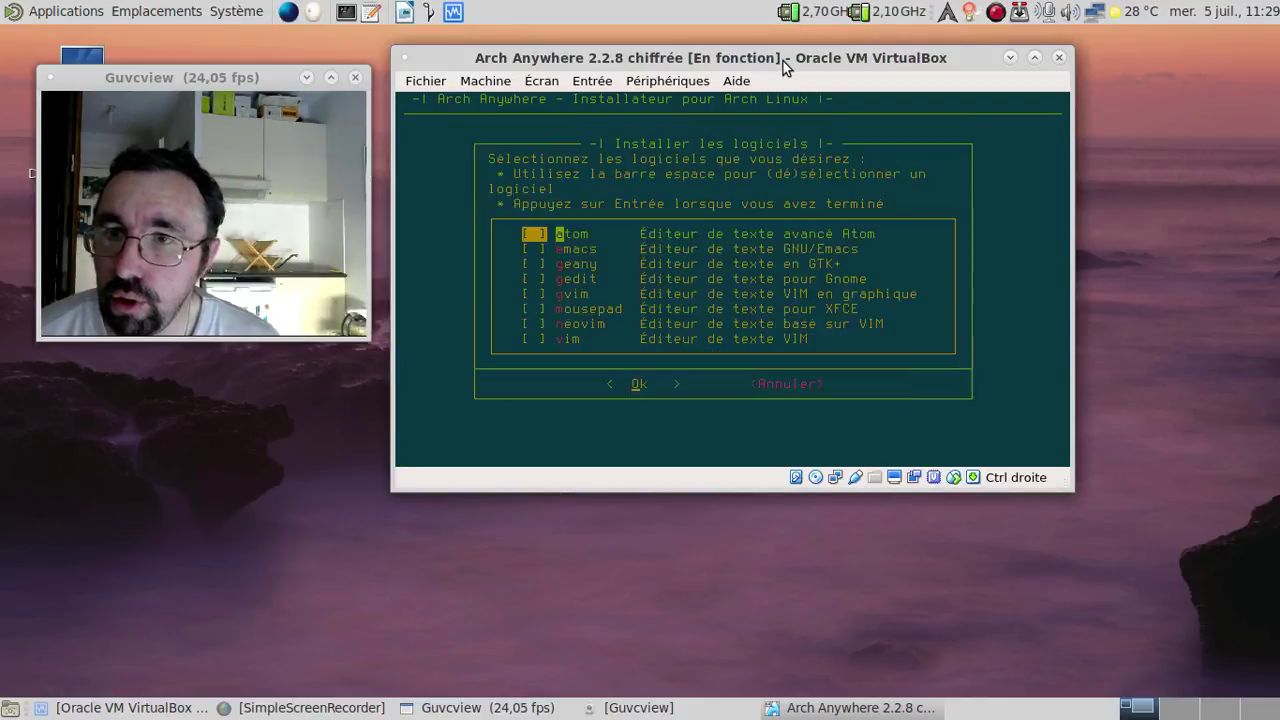
key(Down)
key(Down)
key(Down)
key(Down)
key(Down)
key(Down)
key(Down)
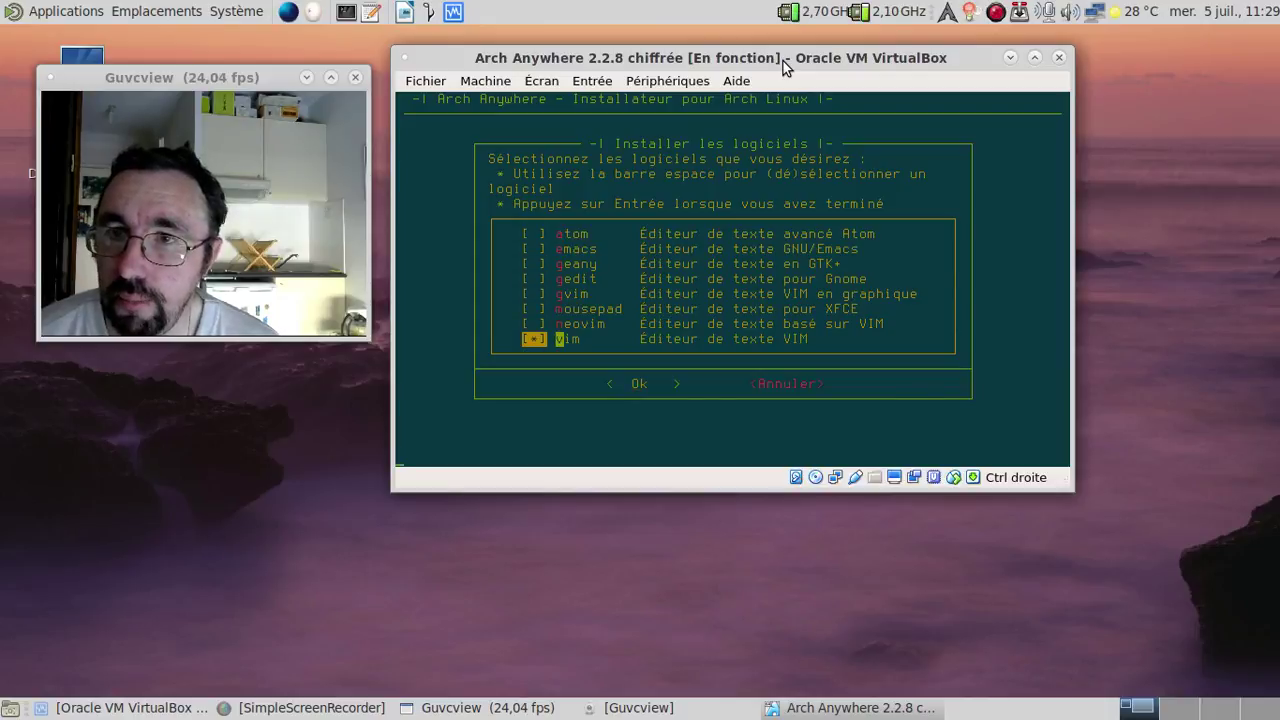
key(Return)
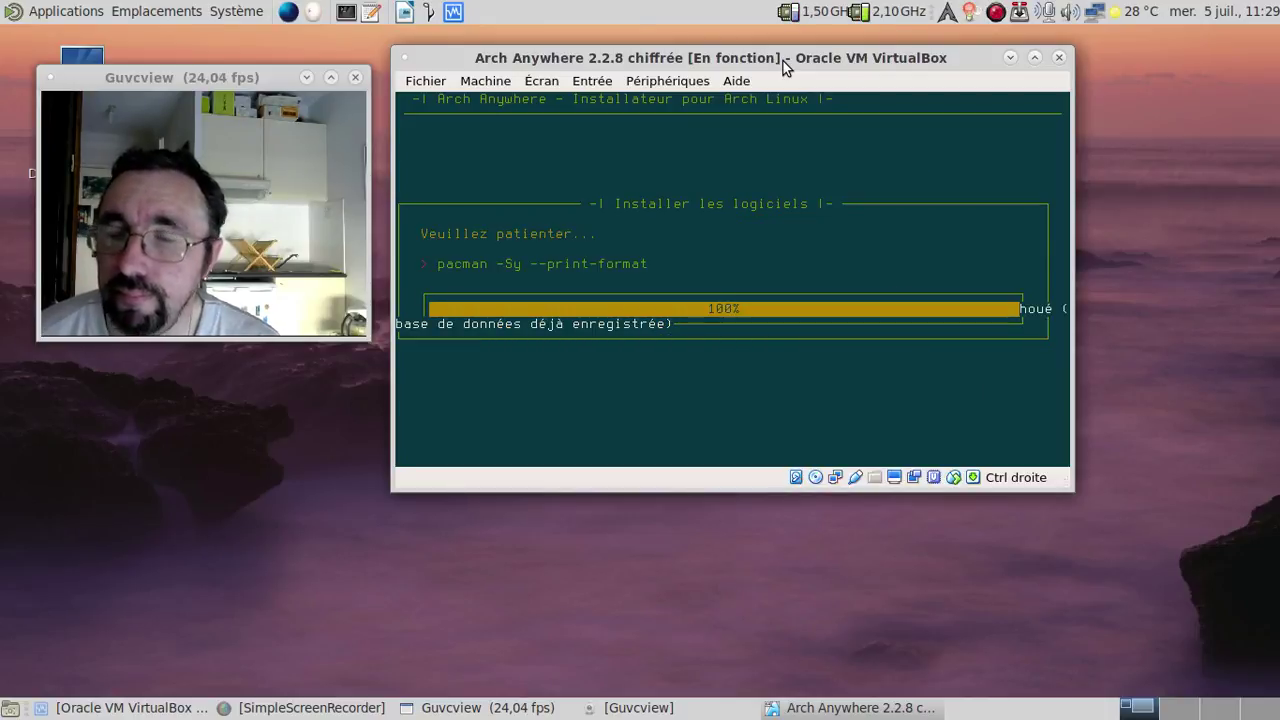
key(Return)
key(Down)
key(Down)
key(Down)
key(Down)
key(Down)
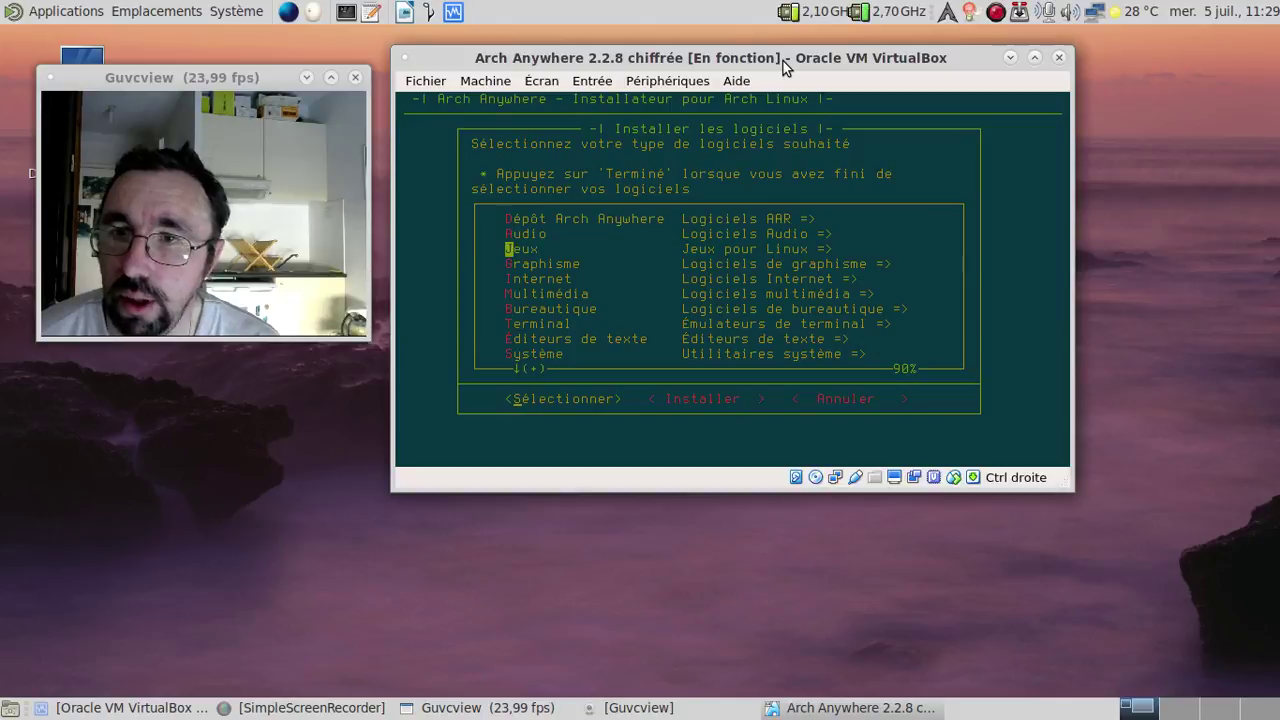
Mark screenfetch, ufw and wget in the Système list and add them.
key(Down)
key(Down)
key(Down)
key(Down)
key(Return)
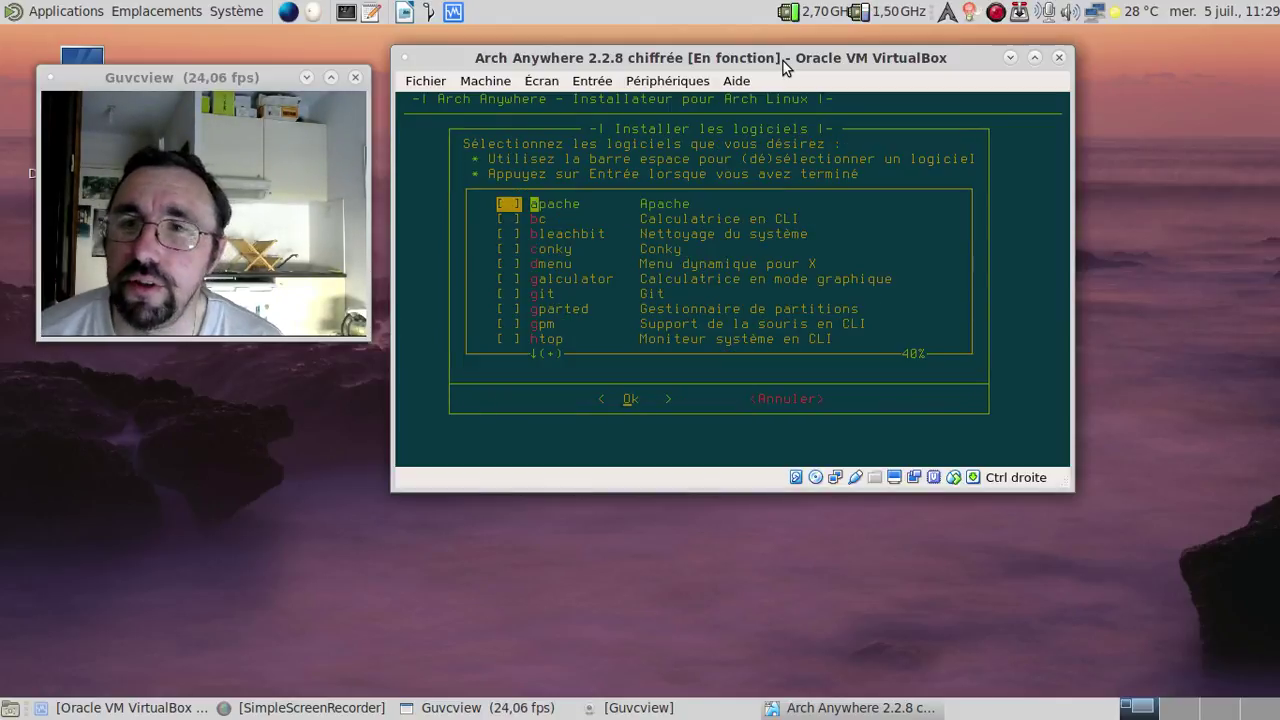
key(Down)
key(Down)
key(Down)
key(Down)
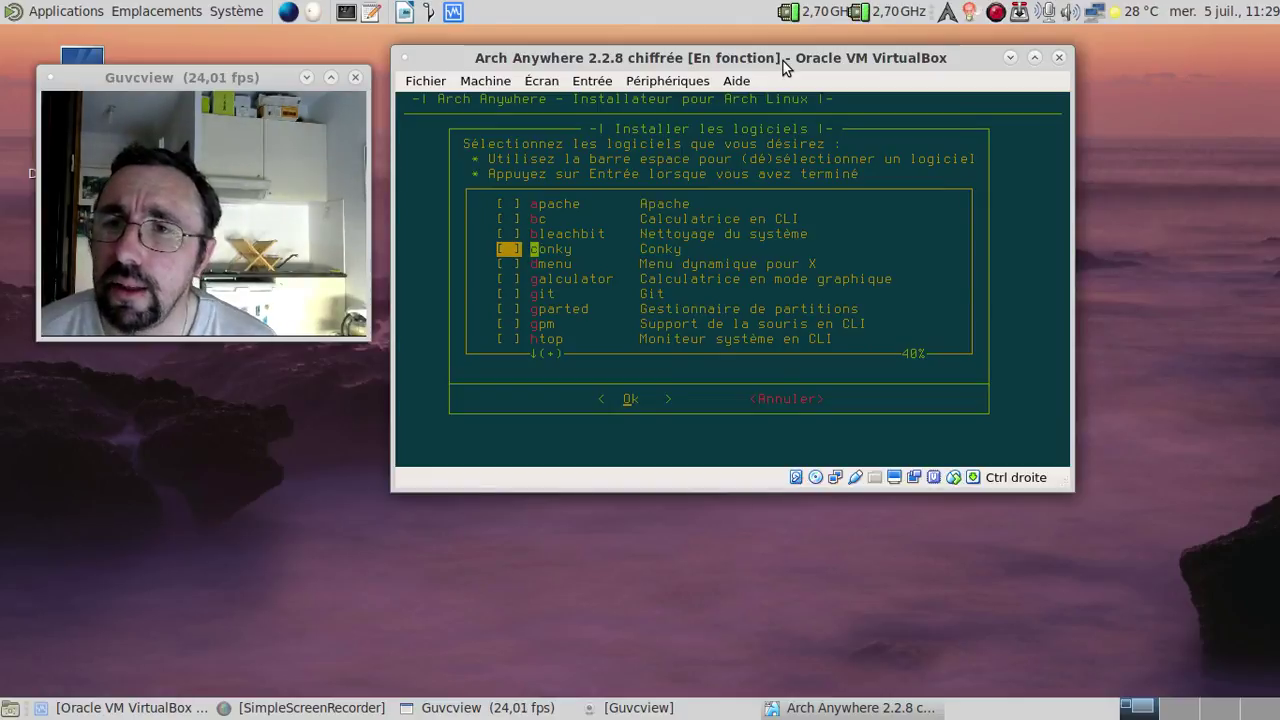
key(Down)
key(Down)
key(Down)
key(Down)
key(Down)
key(Down)
key(Down)
key(Down)
key(Down)
key(Down)
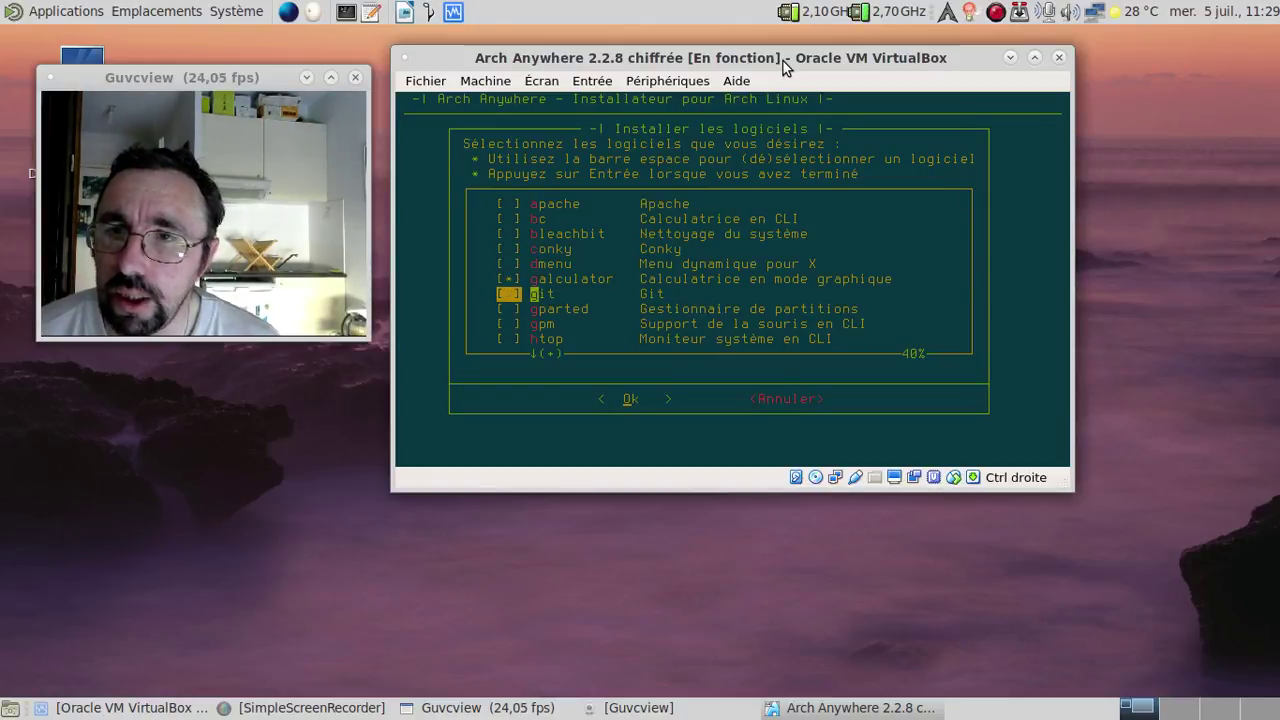
key(Down)
key(Down)
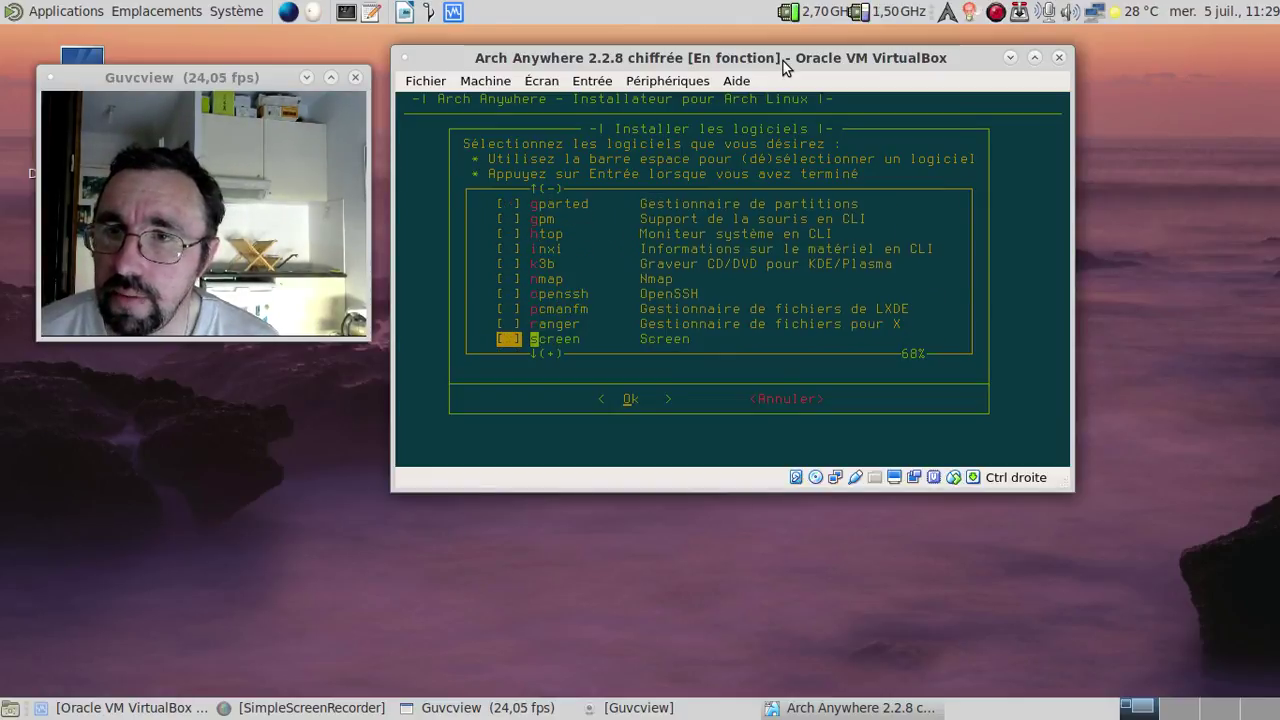
key(Down)
key(space)
key(Down)
key(Down)
key(Down)
key(Down)
key(Down)
key(Down)
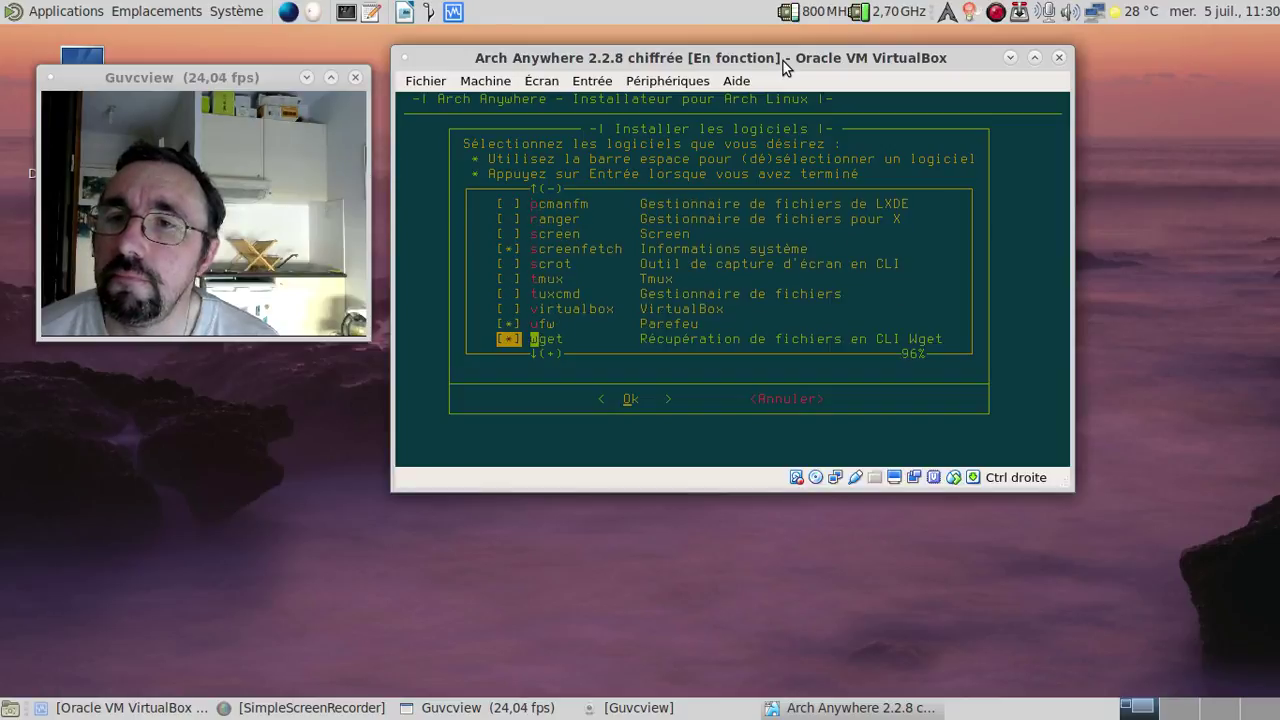
key(Down)
key(Up)
key(space)
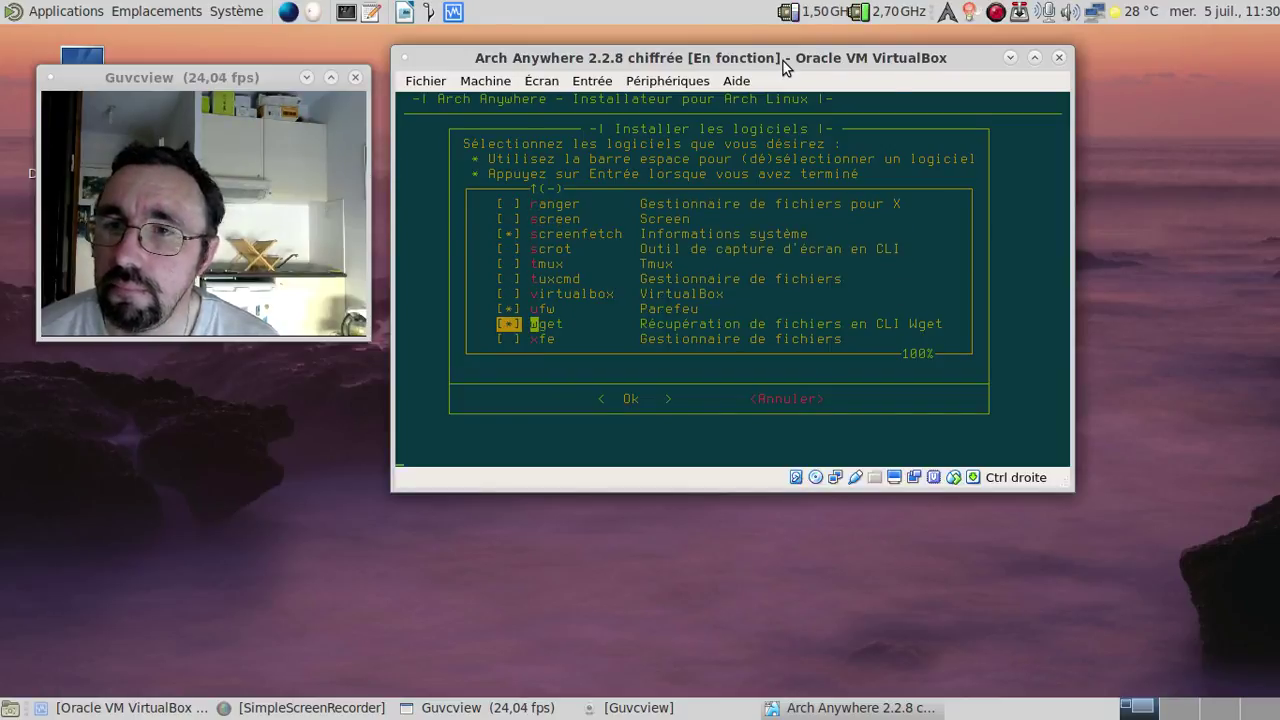
key(Return)
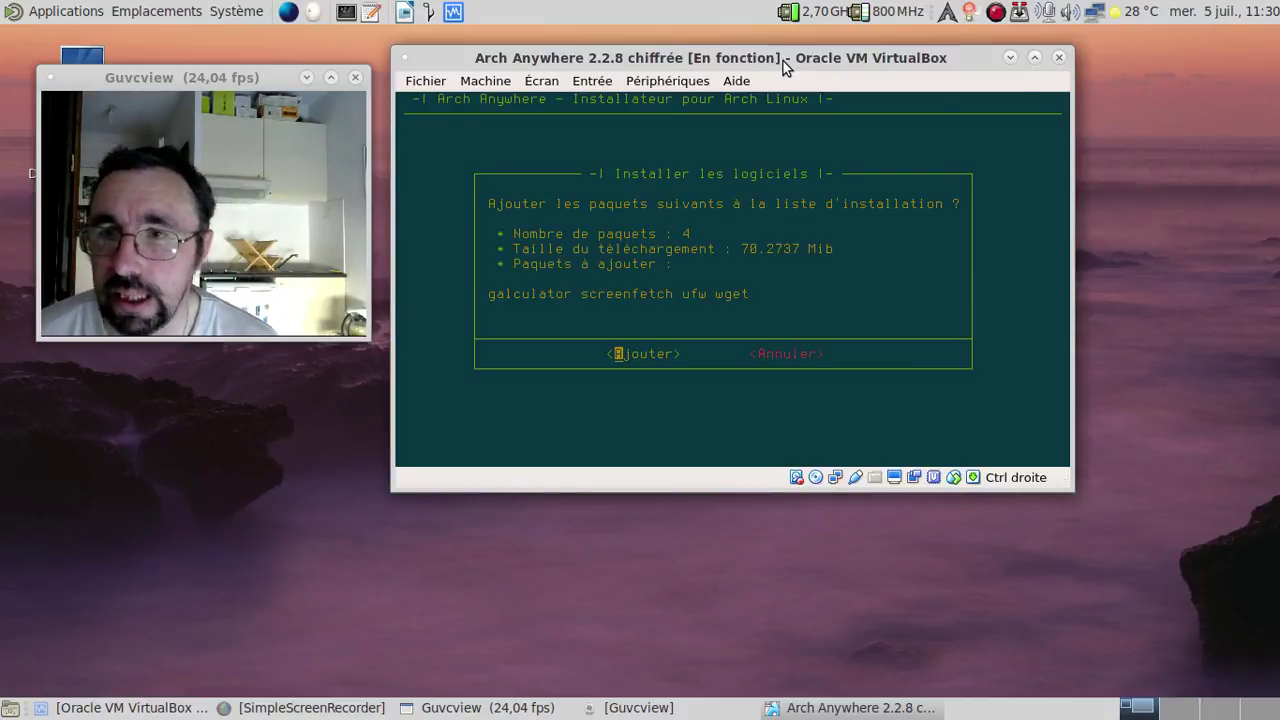
key(Return)
Add gparted from Système, then finish software selection with Terminé.
key(Down)
key(Down)
key(Down)
key(Down)
key(Down)
key(Down)
key(Down)
key(Down)
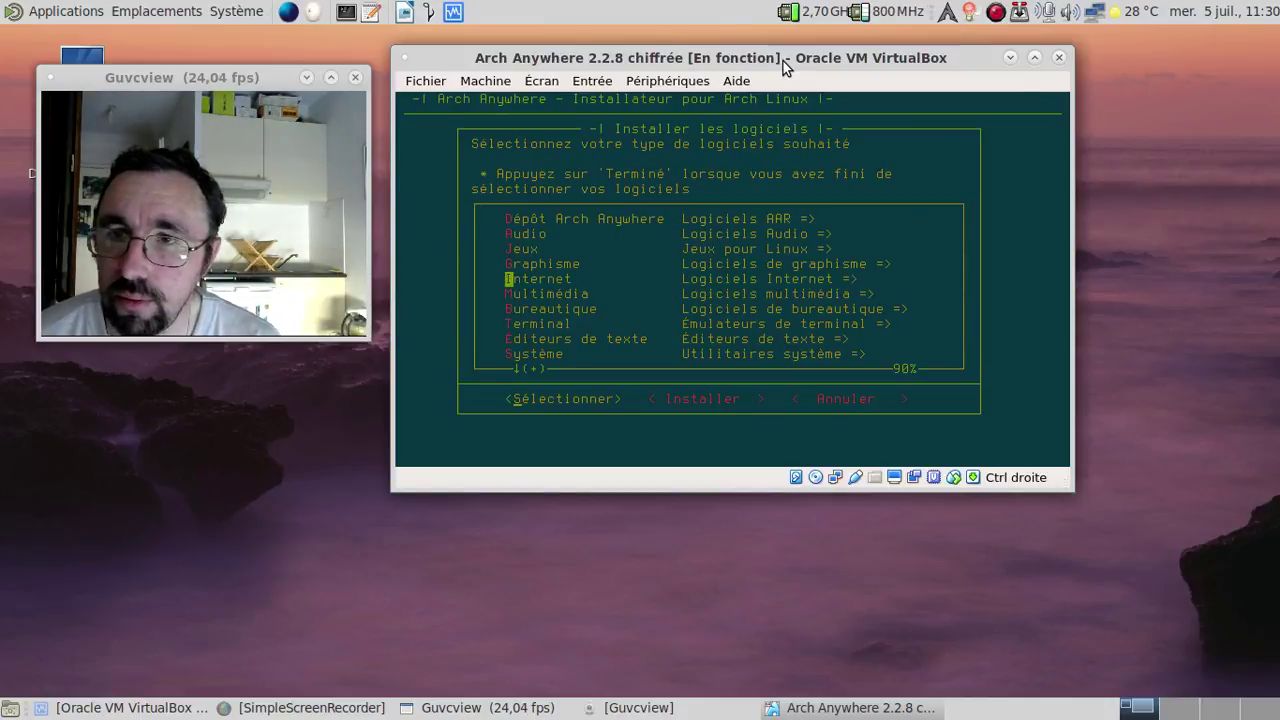
key(Down)
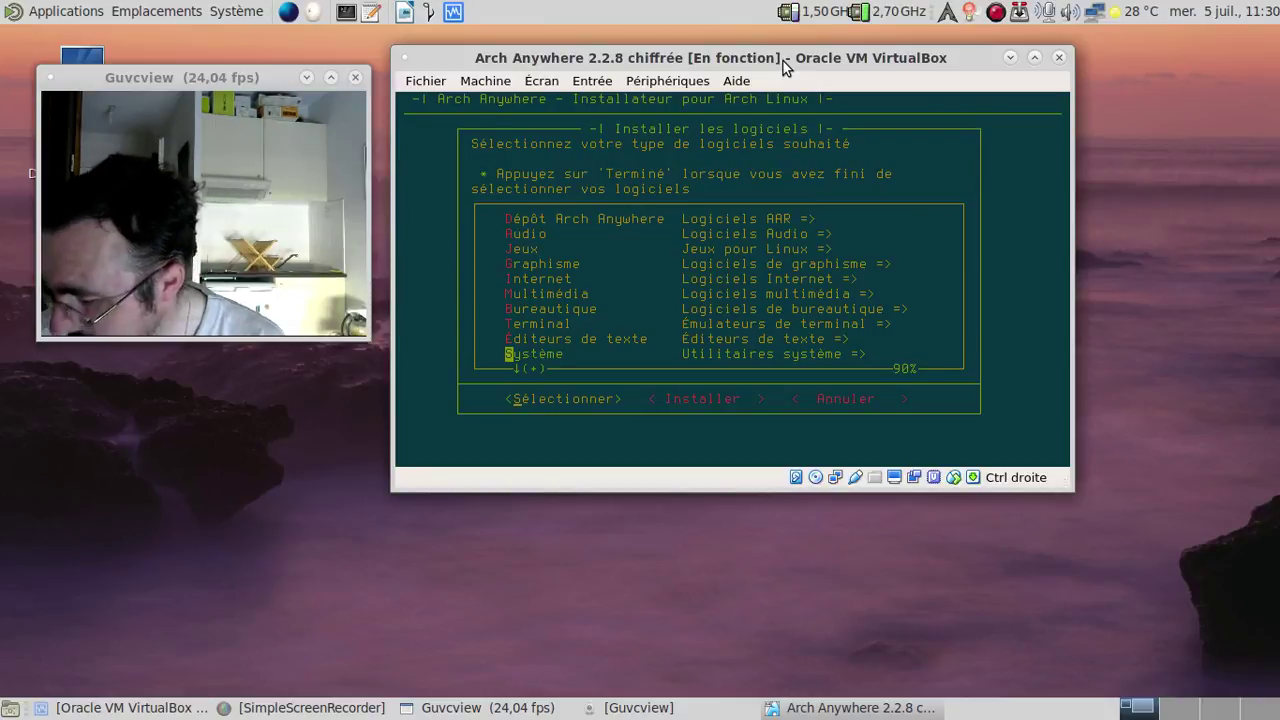
key(Return)
key(Down)
key(Down)
key(Down)
key(Down)
key(Down)
key(Down)
key(Down)
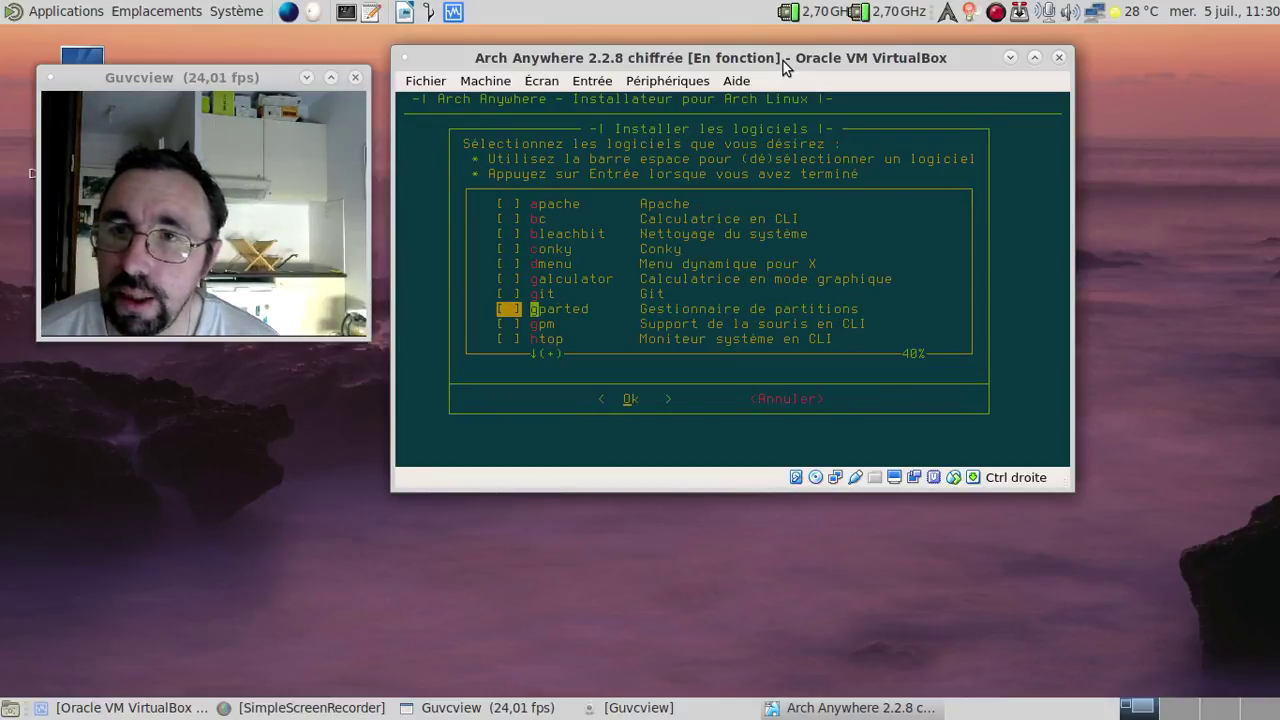
key(Return)
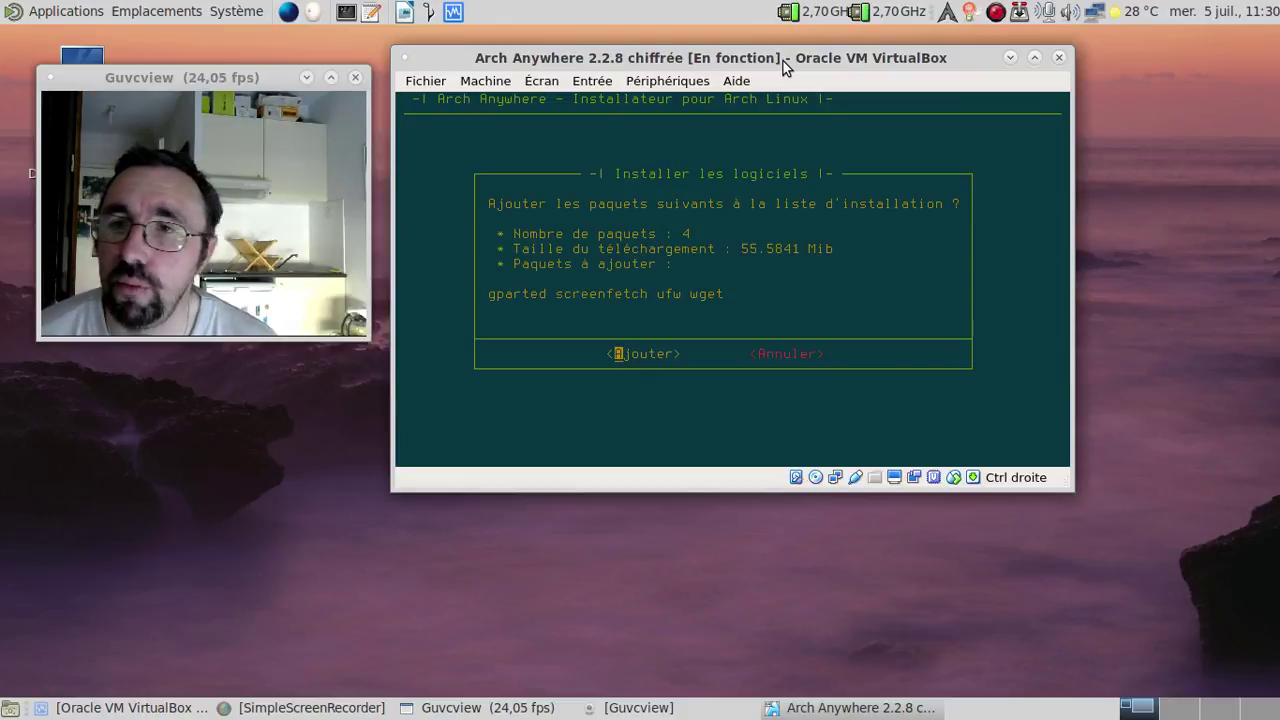
key(Return)
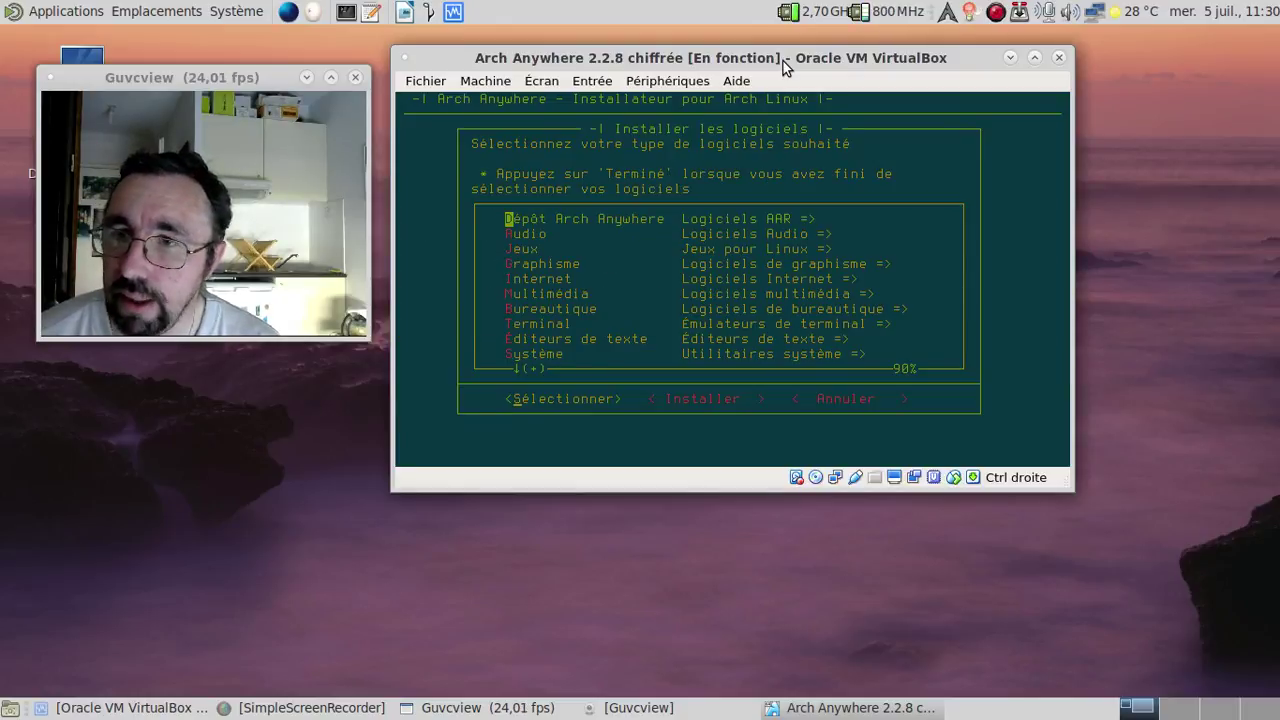
key(Down)
key(Down)
key(Down)
key(Down)
key(Down)
key(Down)
key(Down)
key(Down)
key(Down)
key(Down)
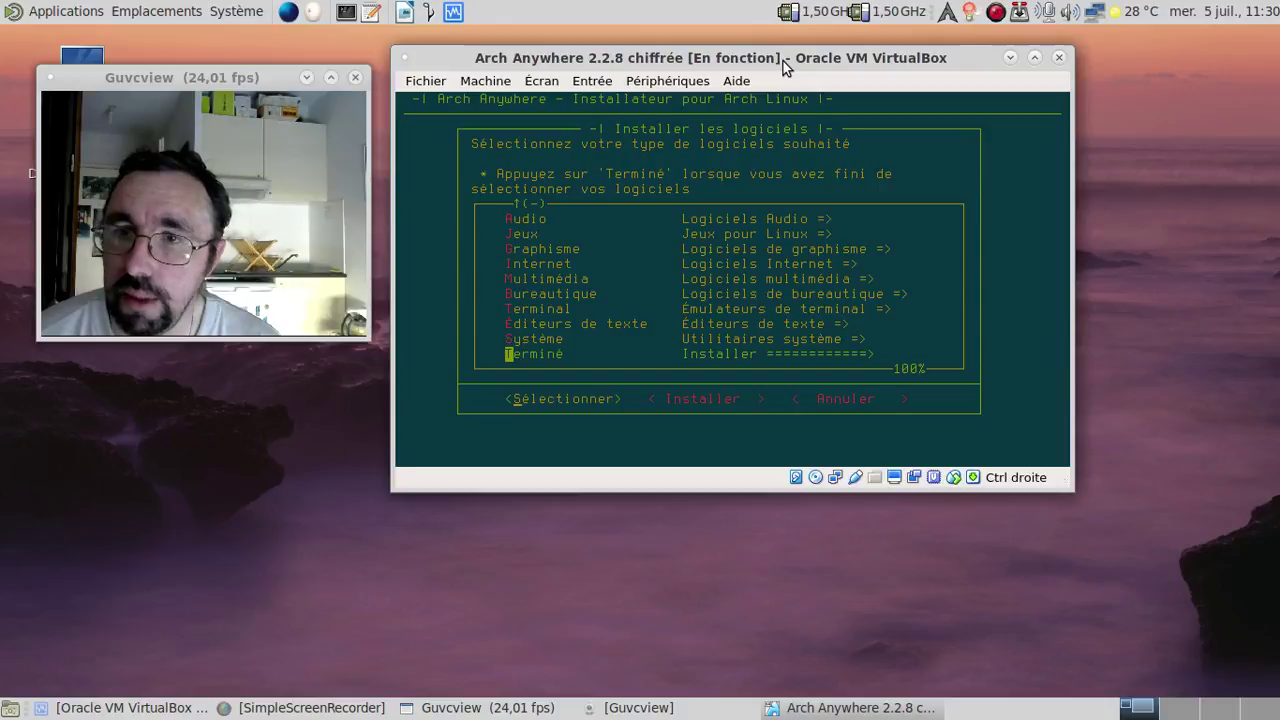
key(Return)
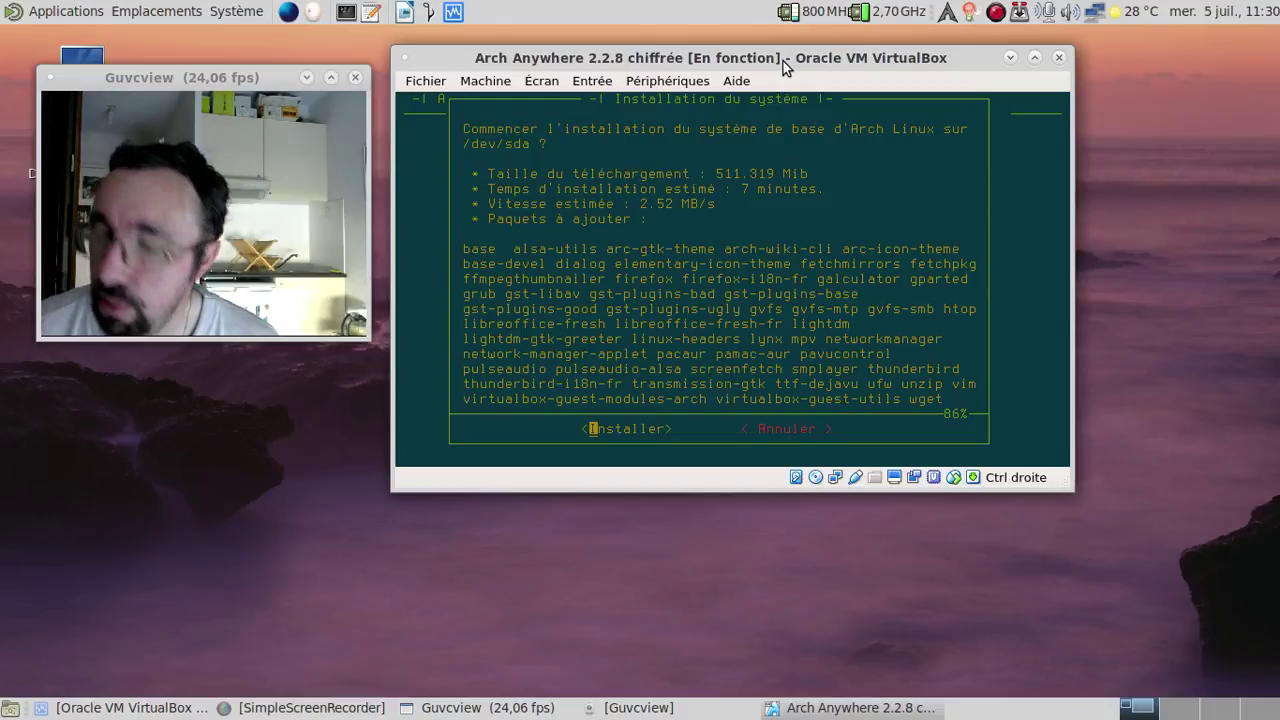
Start installing the Arch Linux base system onto /dev/sda.
key(Return)
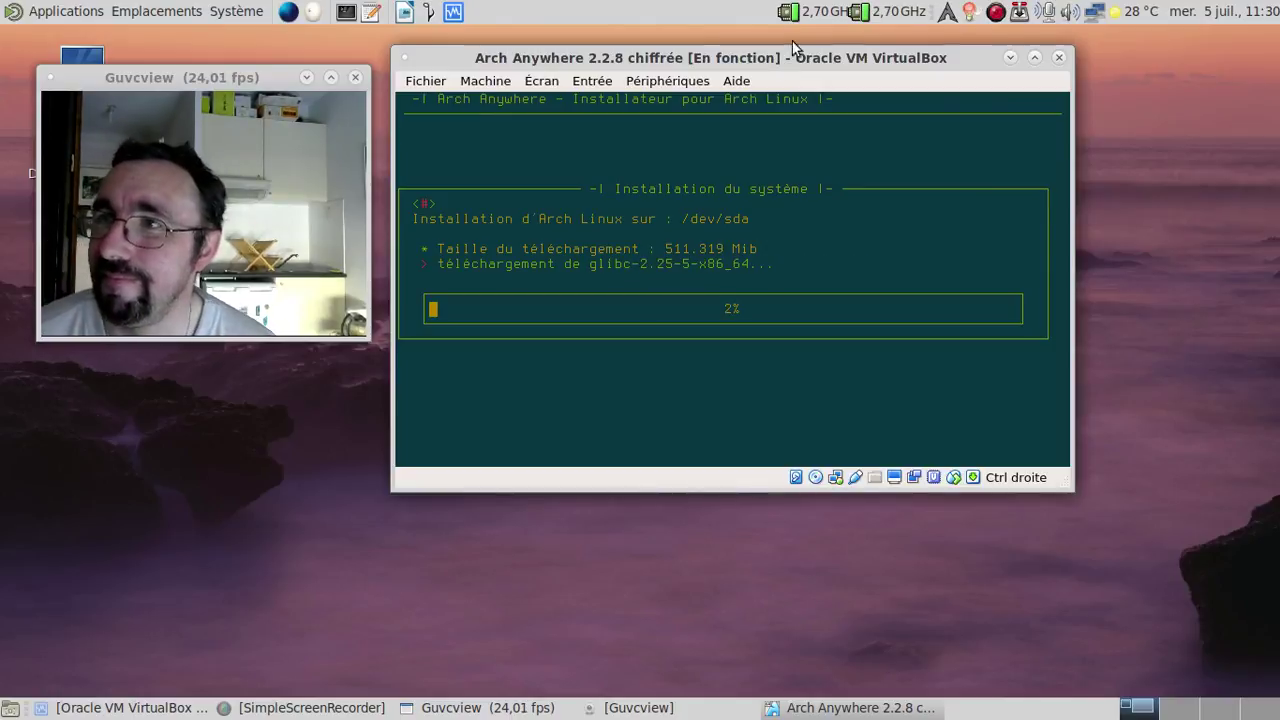
click(1019, 11)
Wait for the base installation to reach 100% and show the hostname prompt.
click(1032, 77)
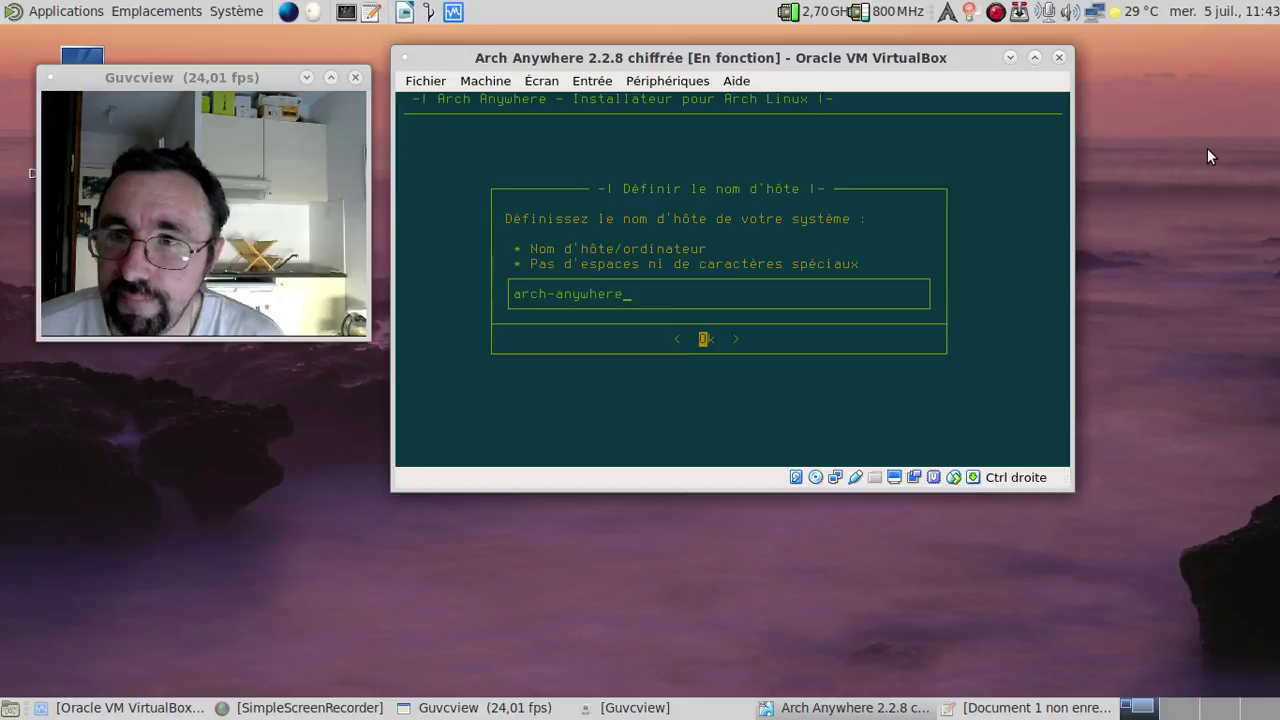
Add a prefix to the arch-anywhere hostname and set the root password twice.
key(Home)
text(fredo)
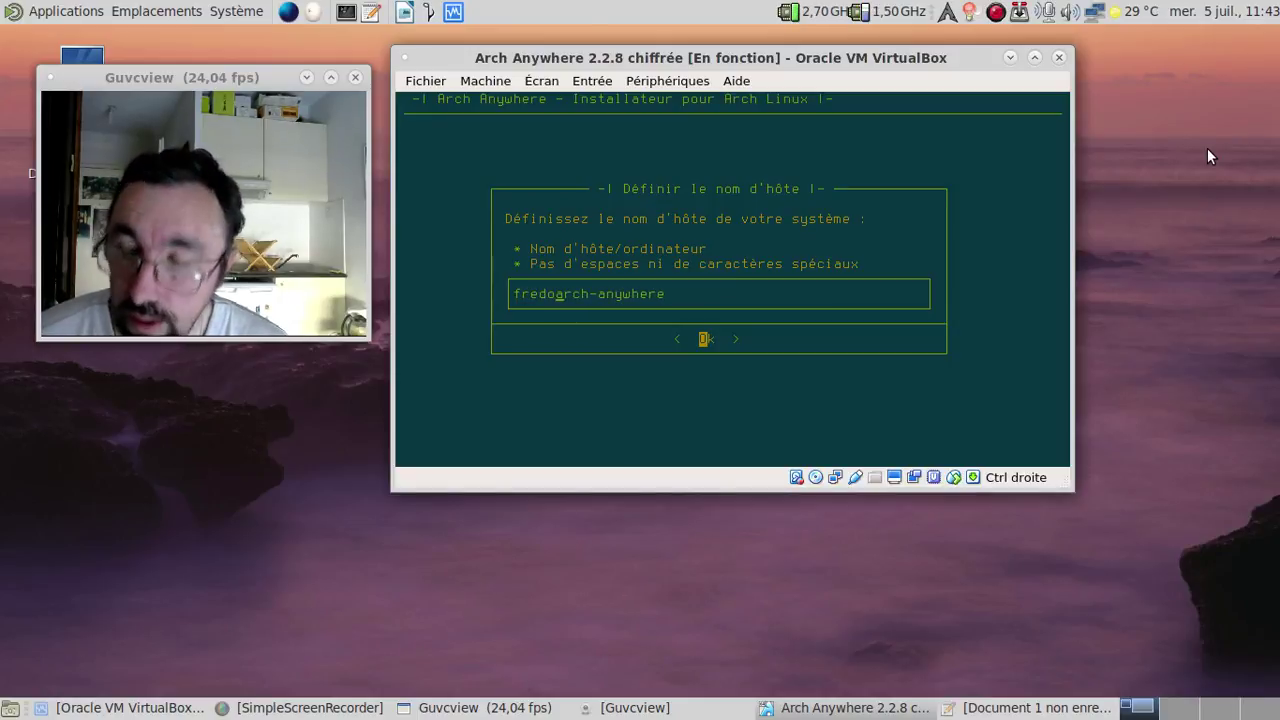
text(-)
key(Return)
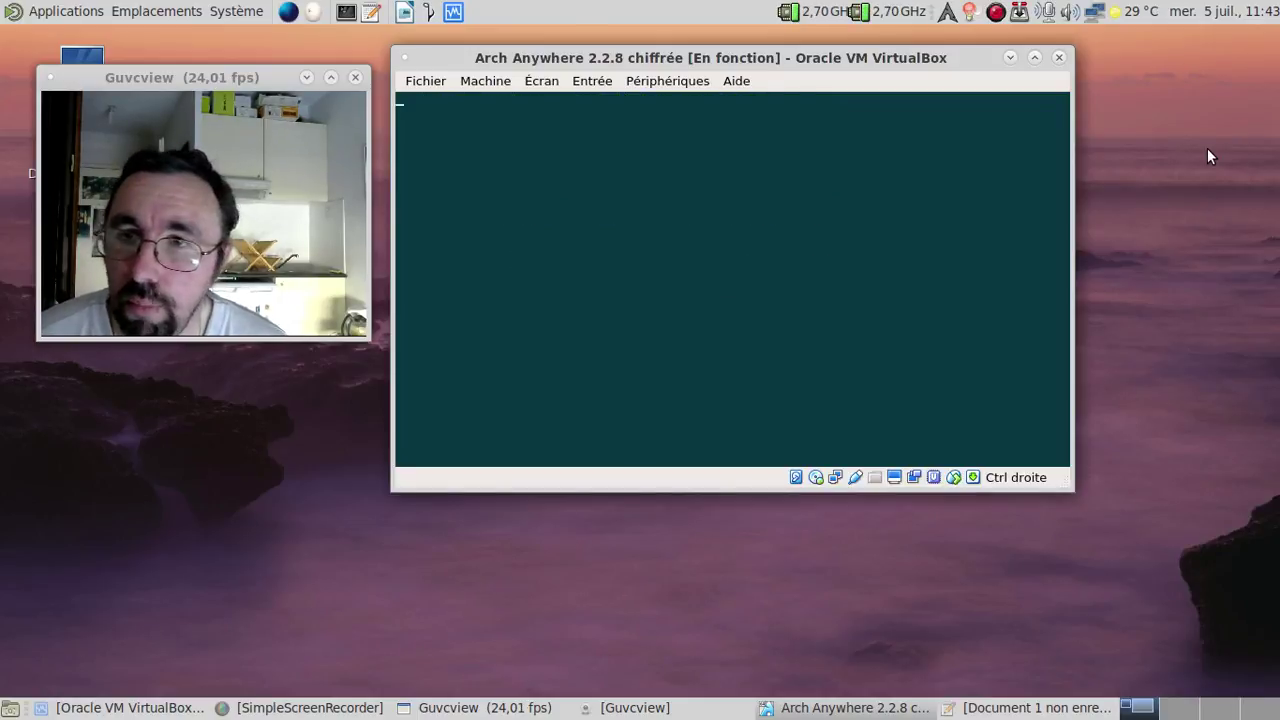
text(*****)
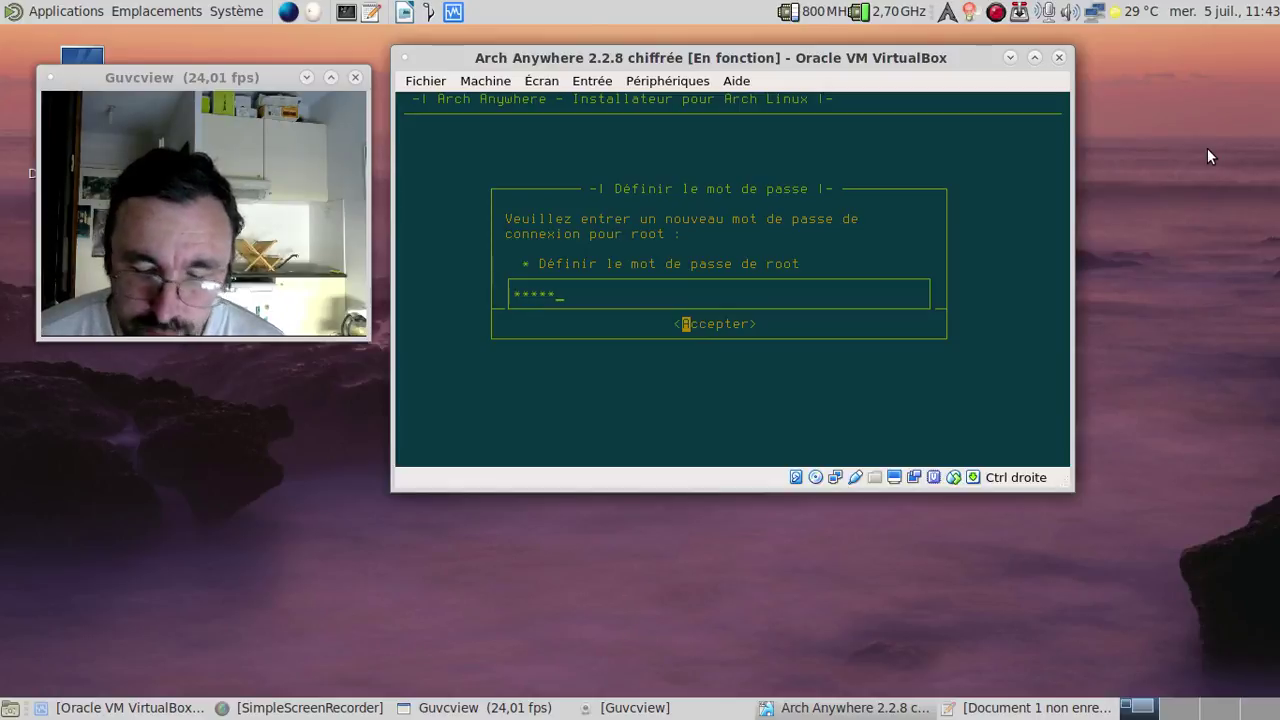
key(BackSpace)
key(BackSpace)
key(BackSpace)
key(BackSpace)
key(BackSpace)
text(********)
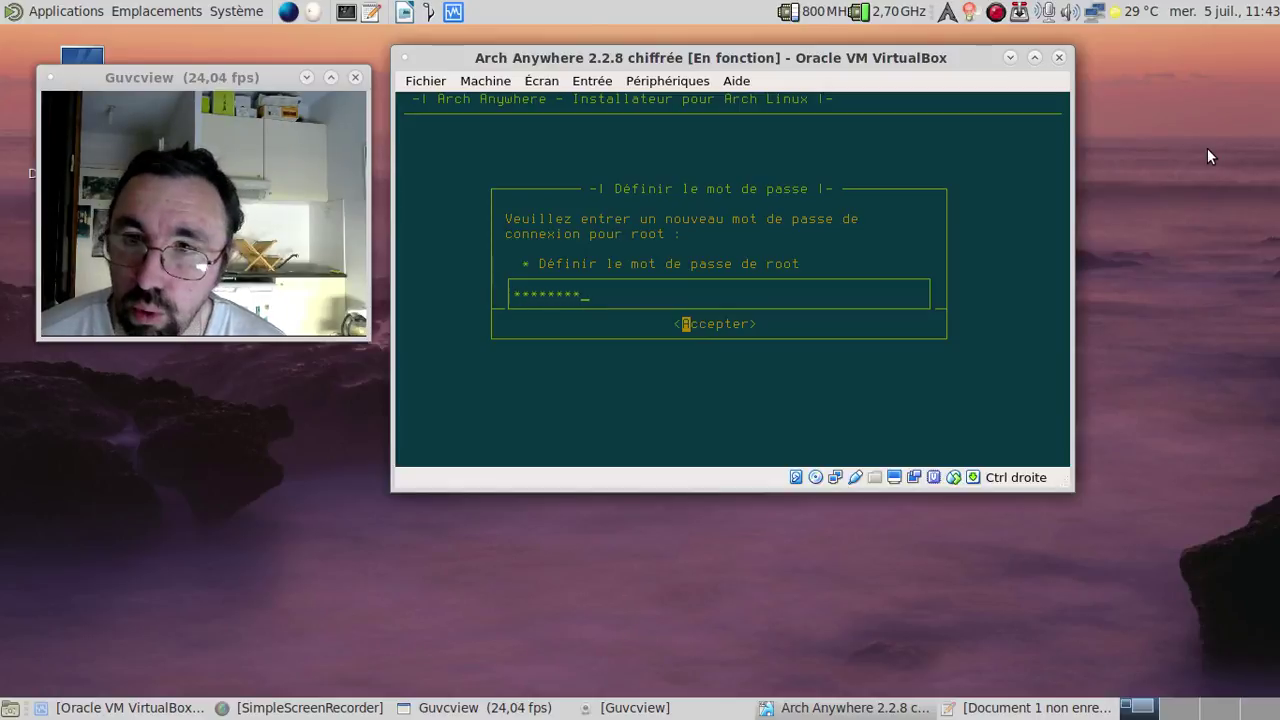
key(Return)
text(*******)
key(Return)
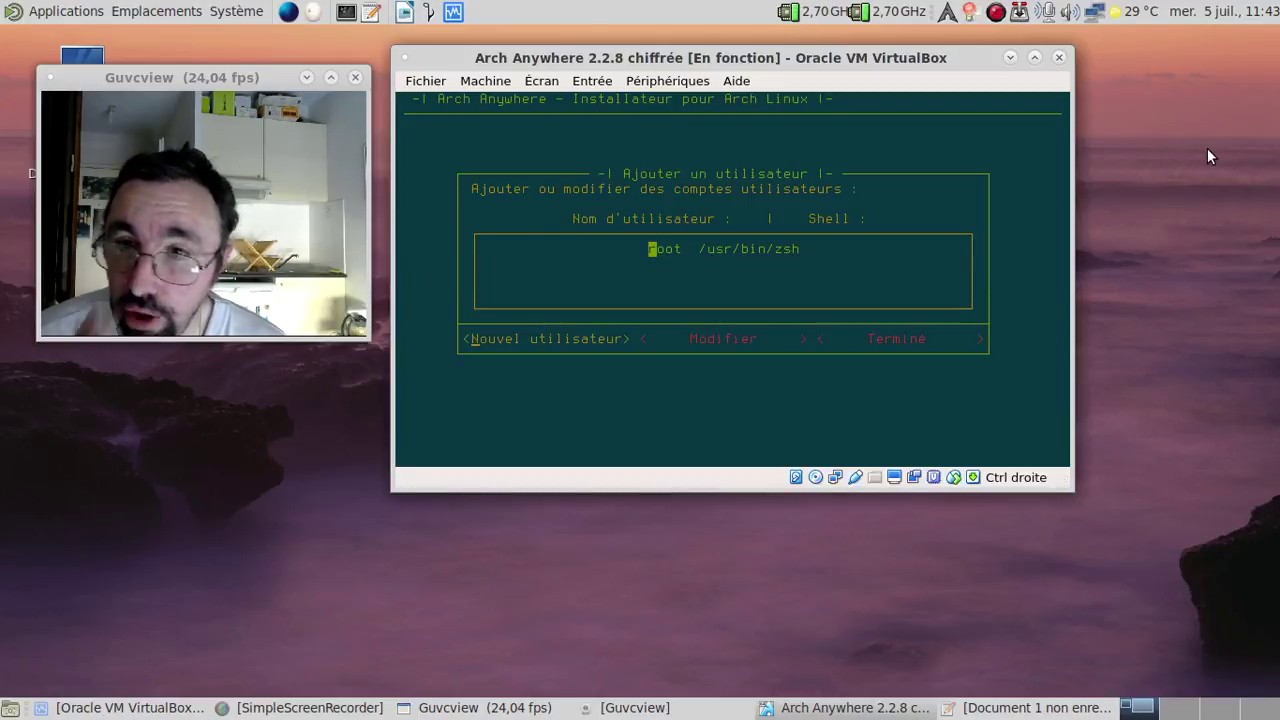
Create a new user with password and sudo rights, then finish user setup.
key(Return)
text(fred)
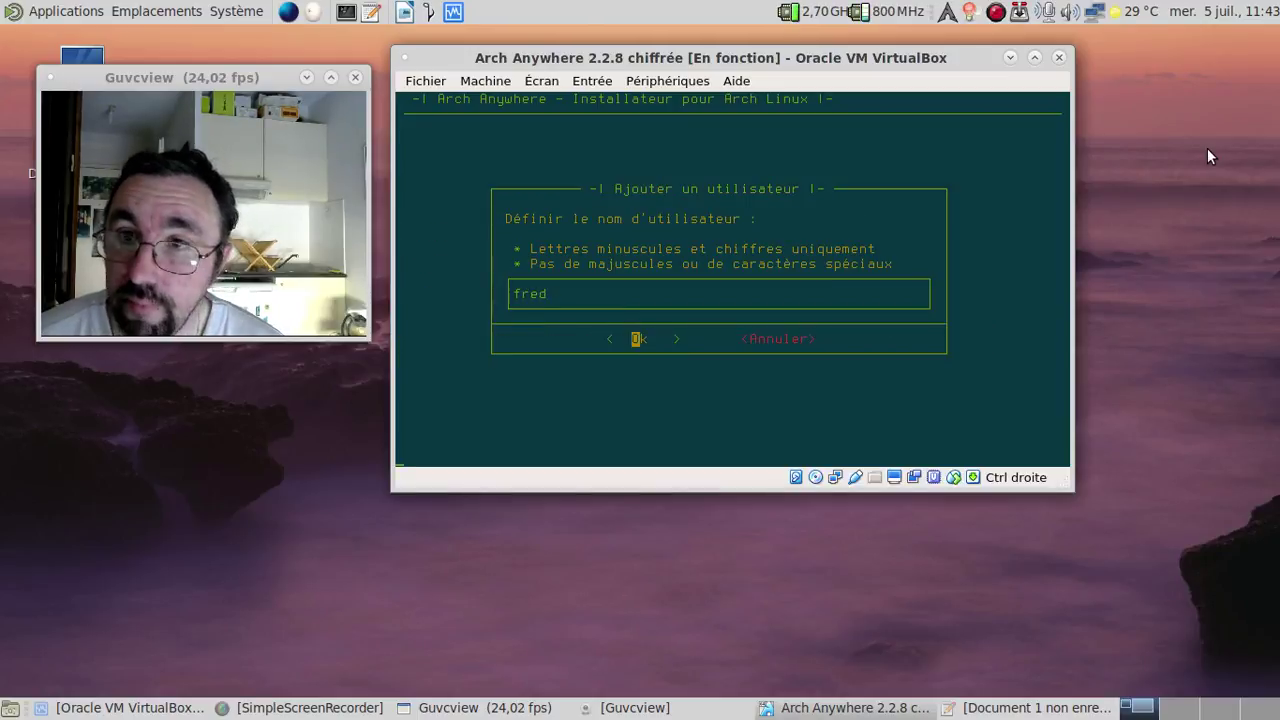
key(Return)
text(****)
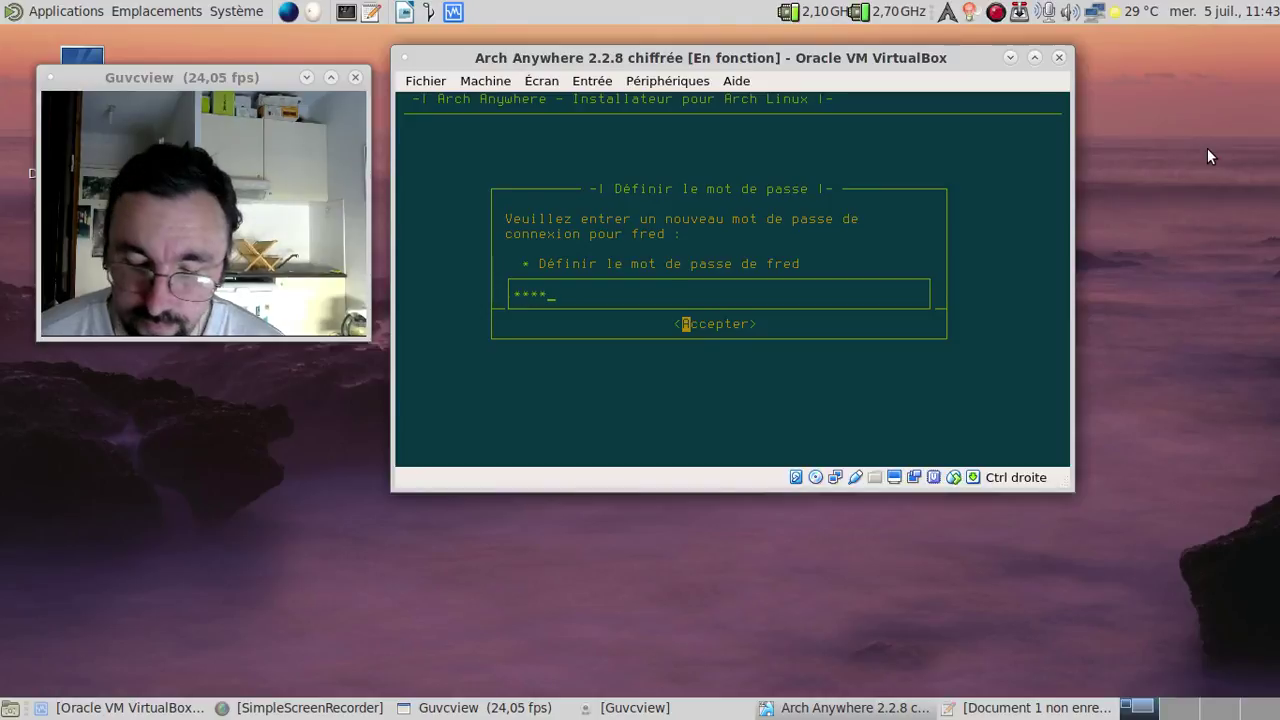
key(Return)
text(****)
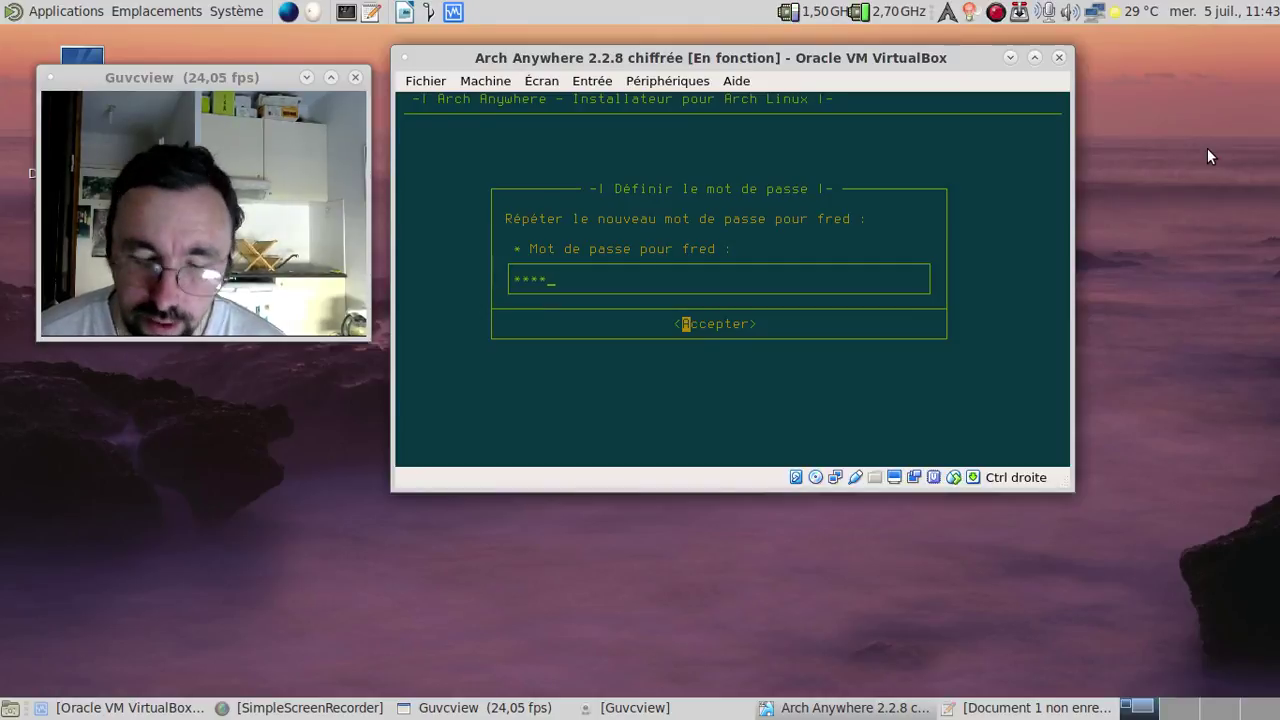
key(BackSpace)
text(***)
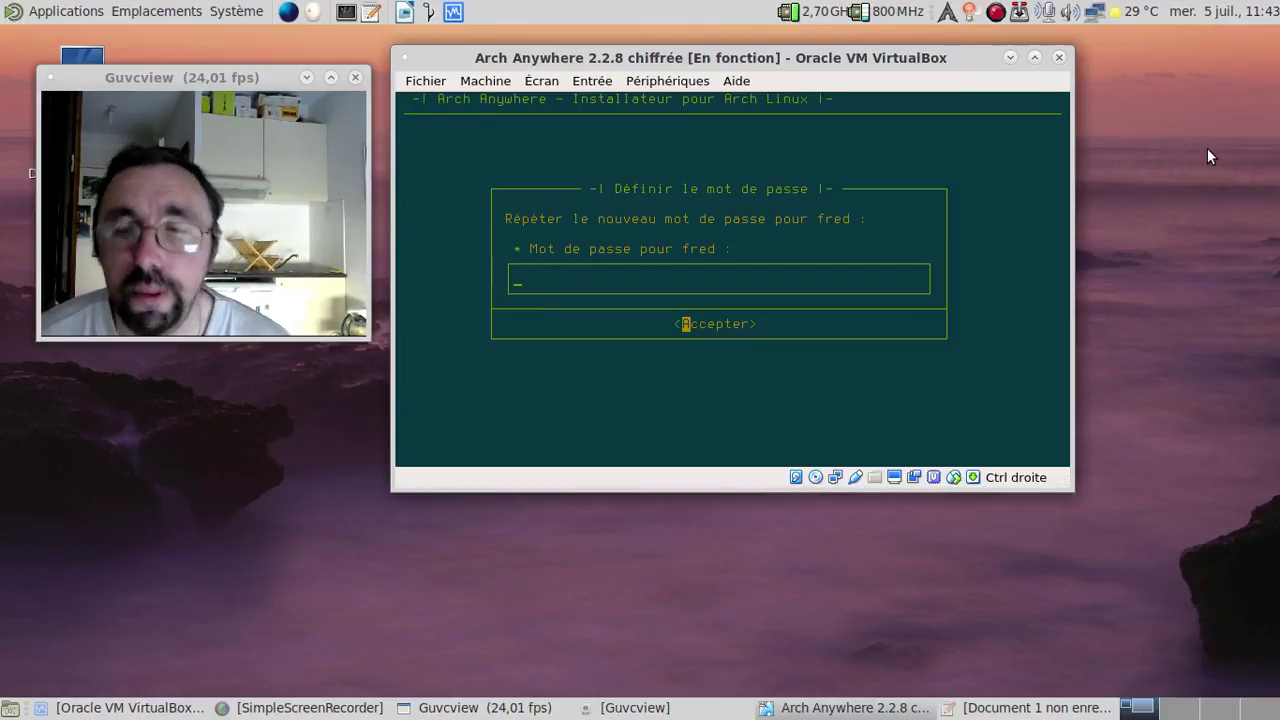
text(*****)
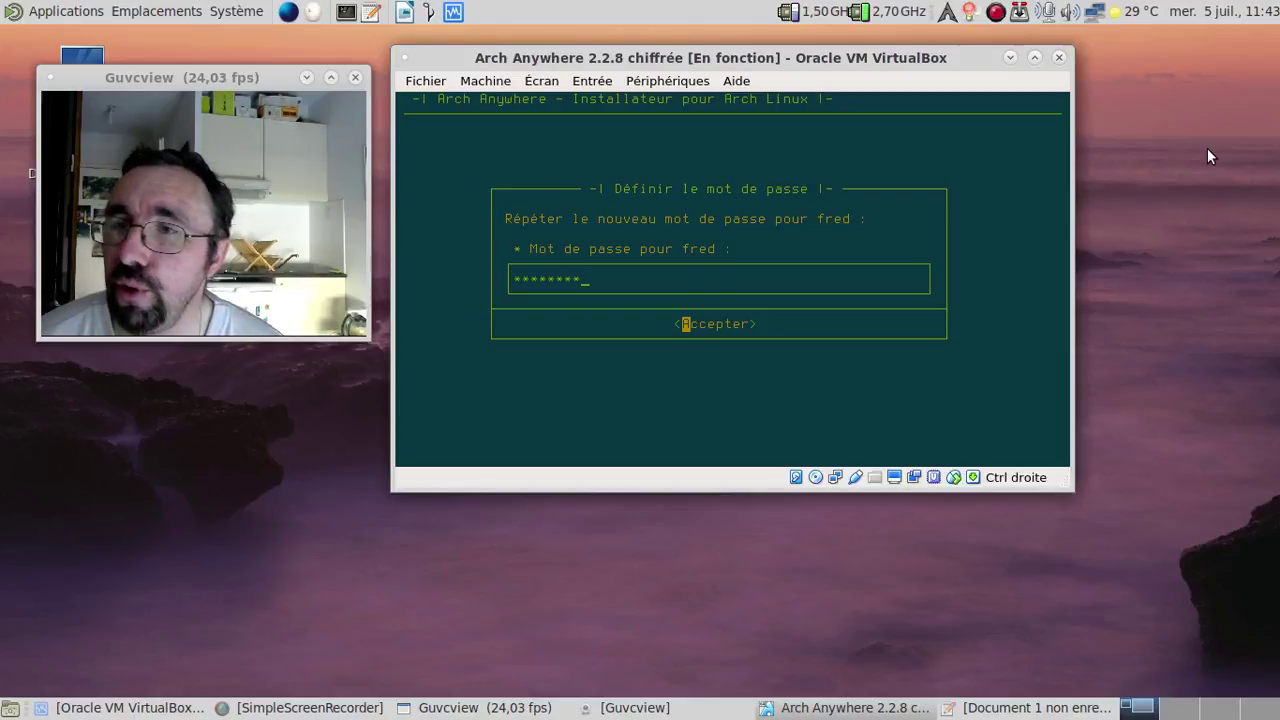
key(Return)
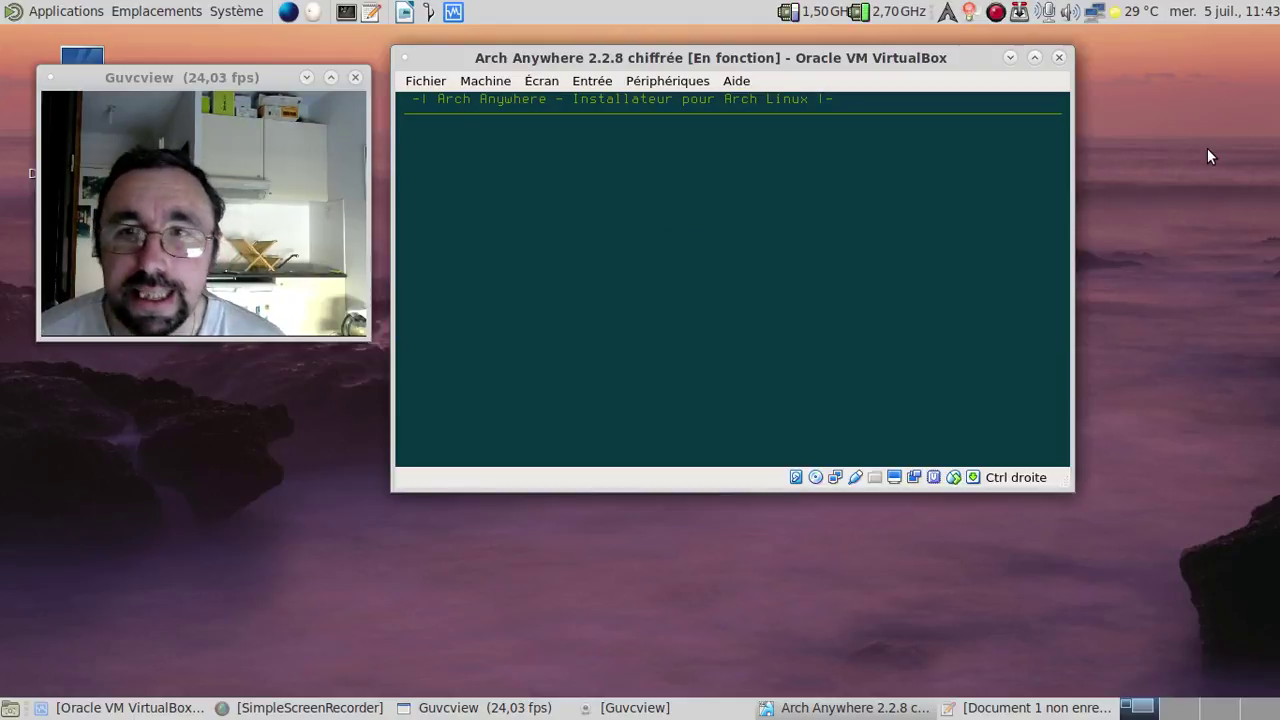
key(Return)
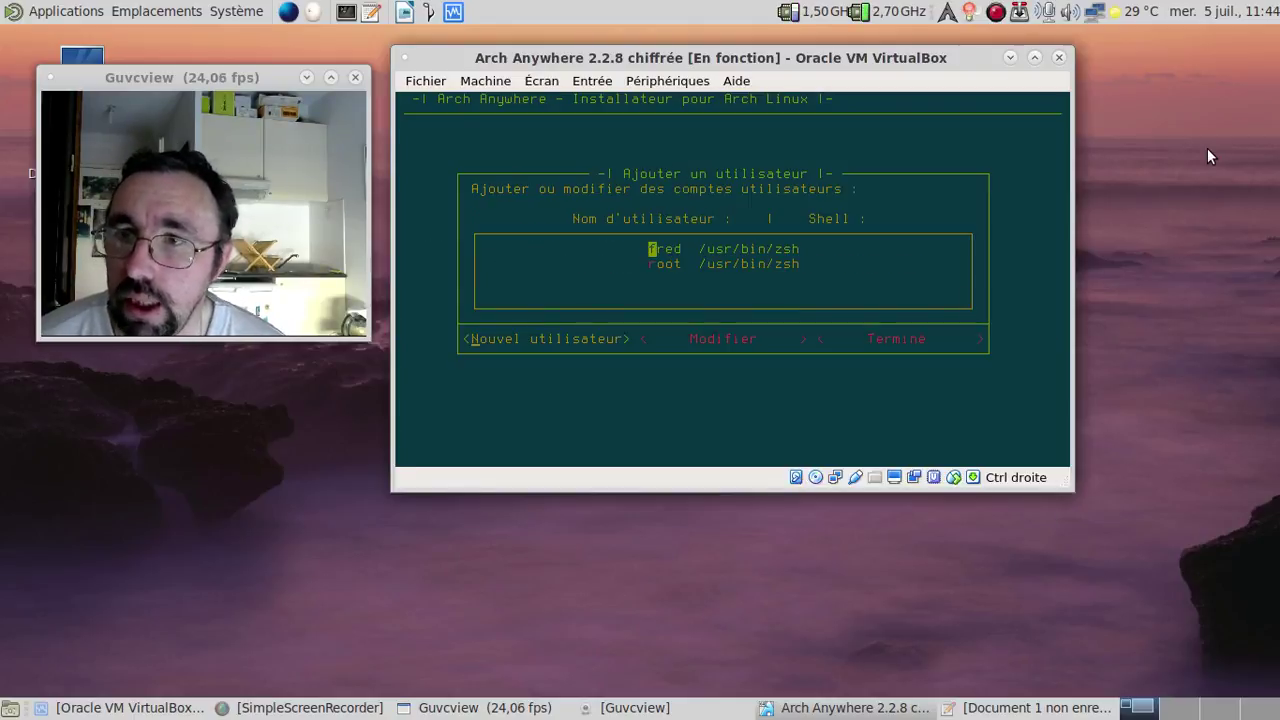
key(Right)
key(Right)
key(Return)
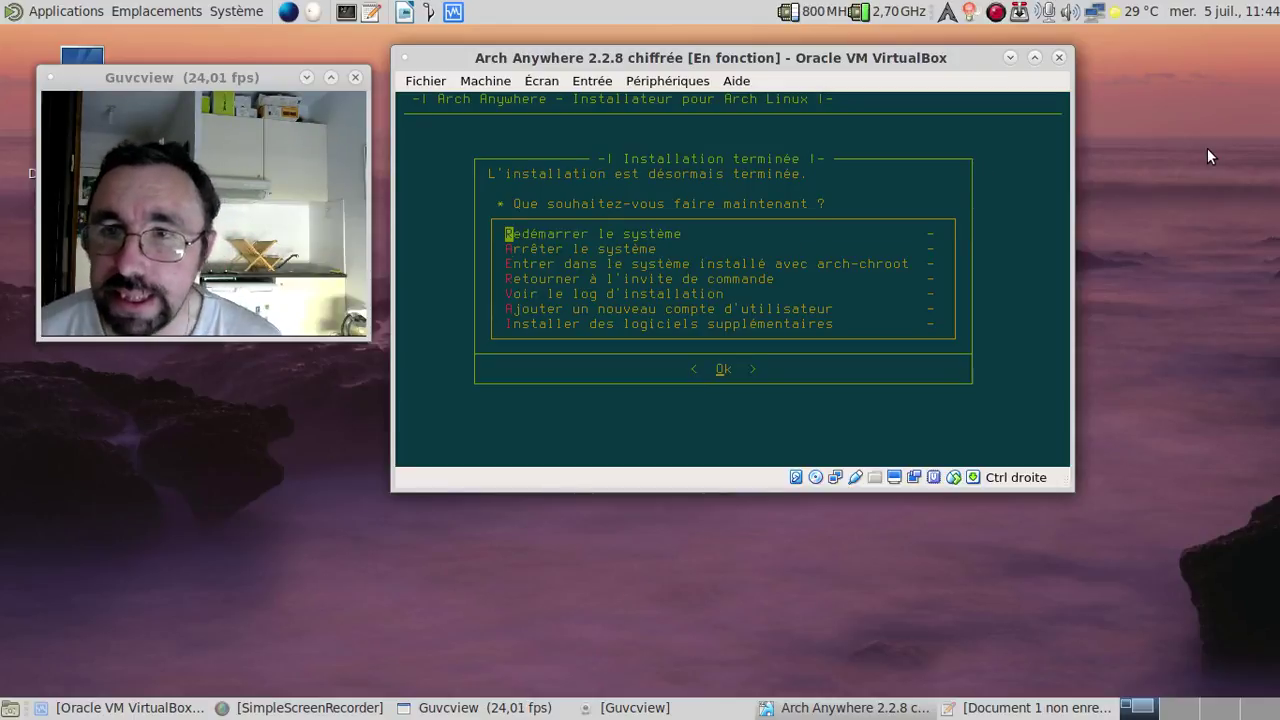
Enter the installed system with arch-chroot and run mkinitcpio -p linux.
key(Down)
key(Down)
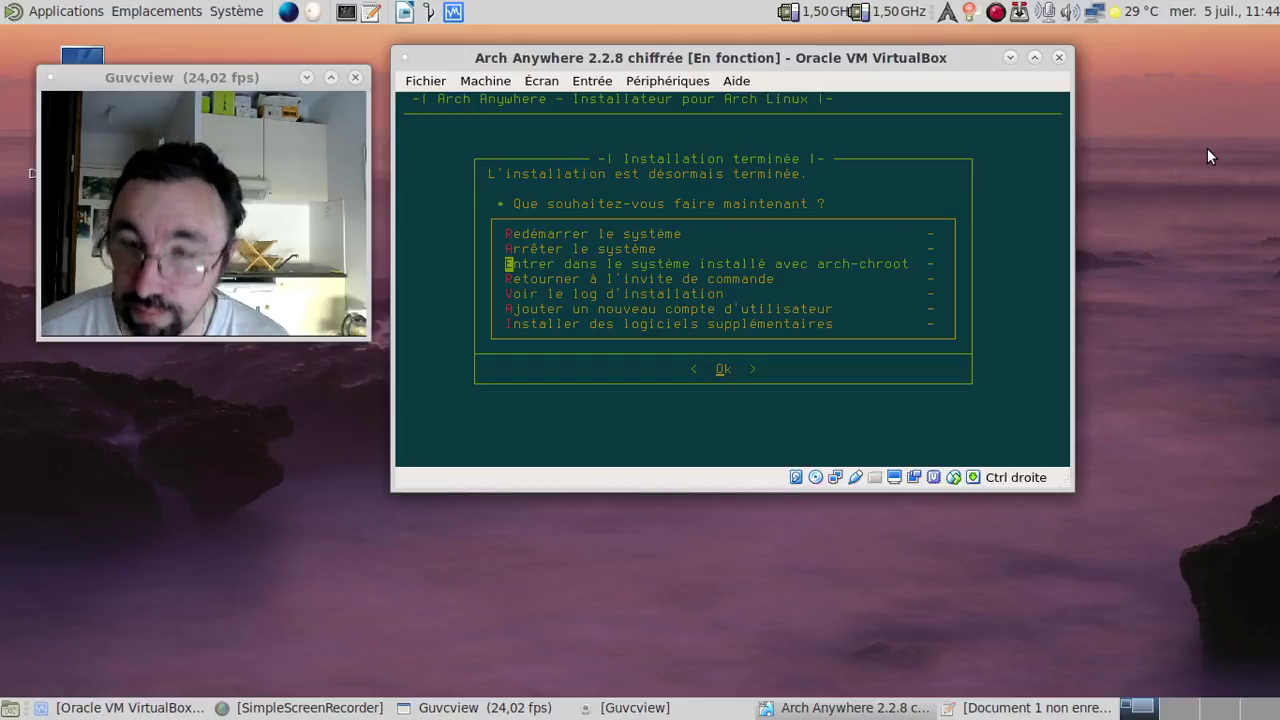
key(Return)
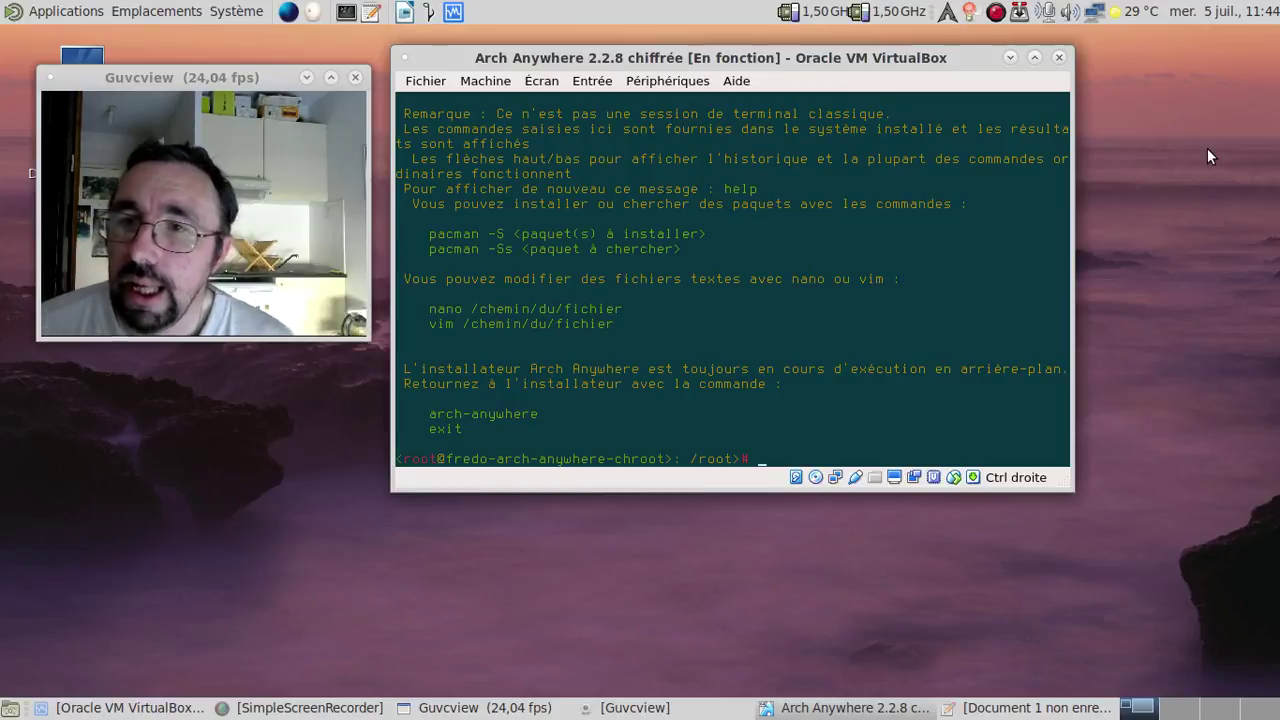
text(mkini)
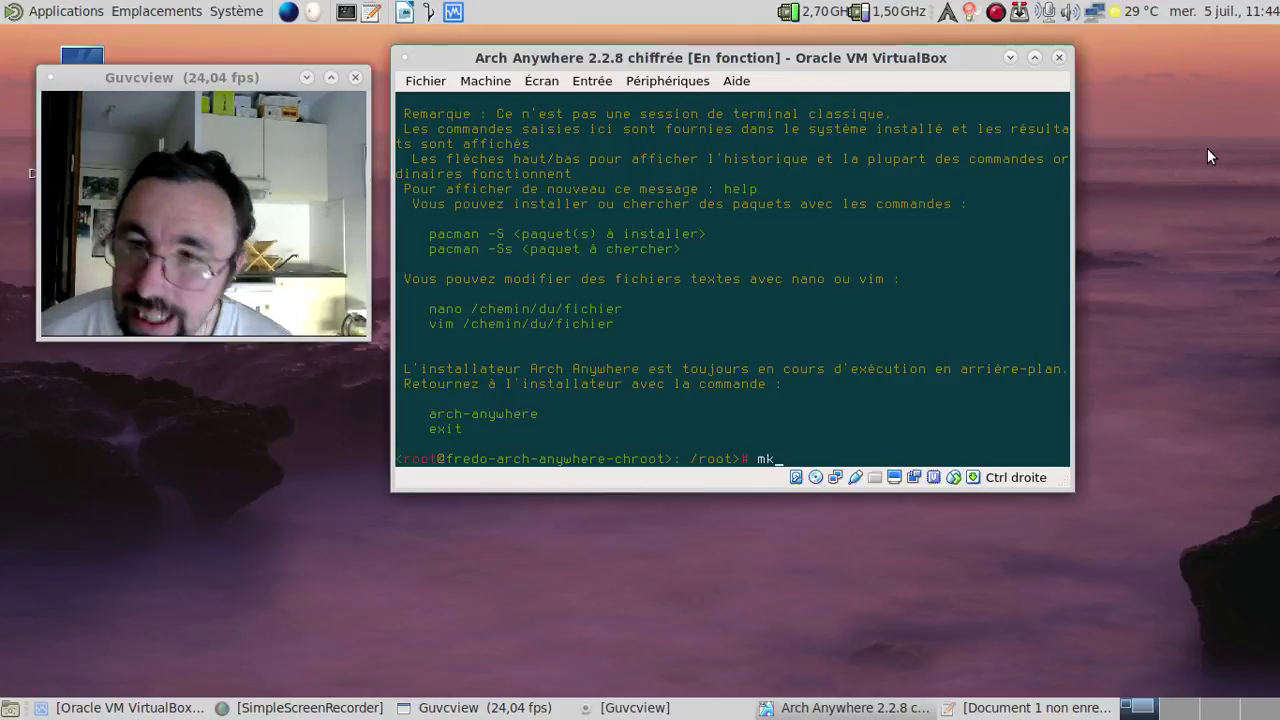
text(tpc)
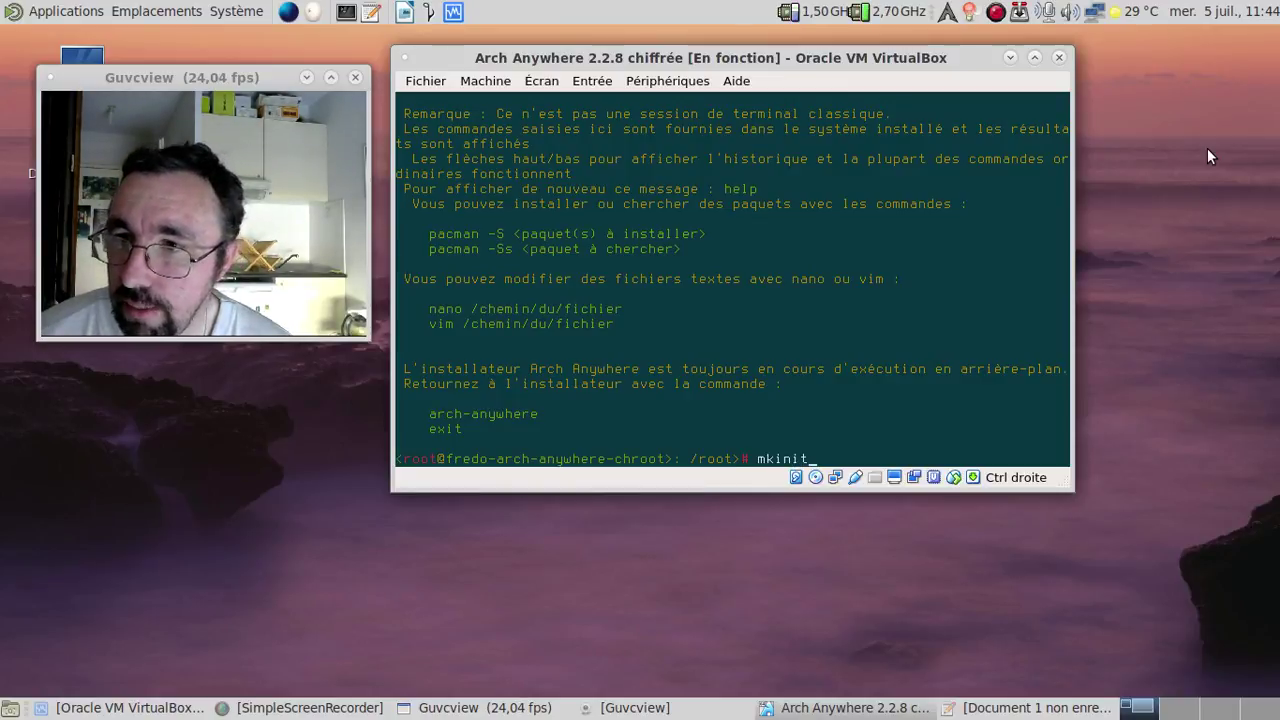
key(BackSpace)
key(BackSpace)
text(cpio)
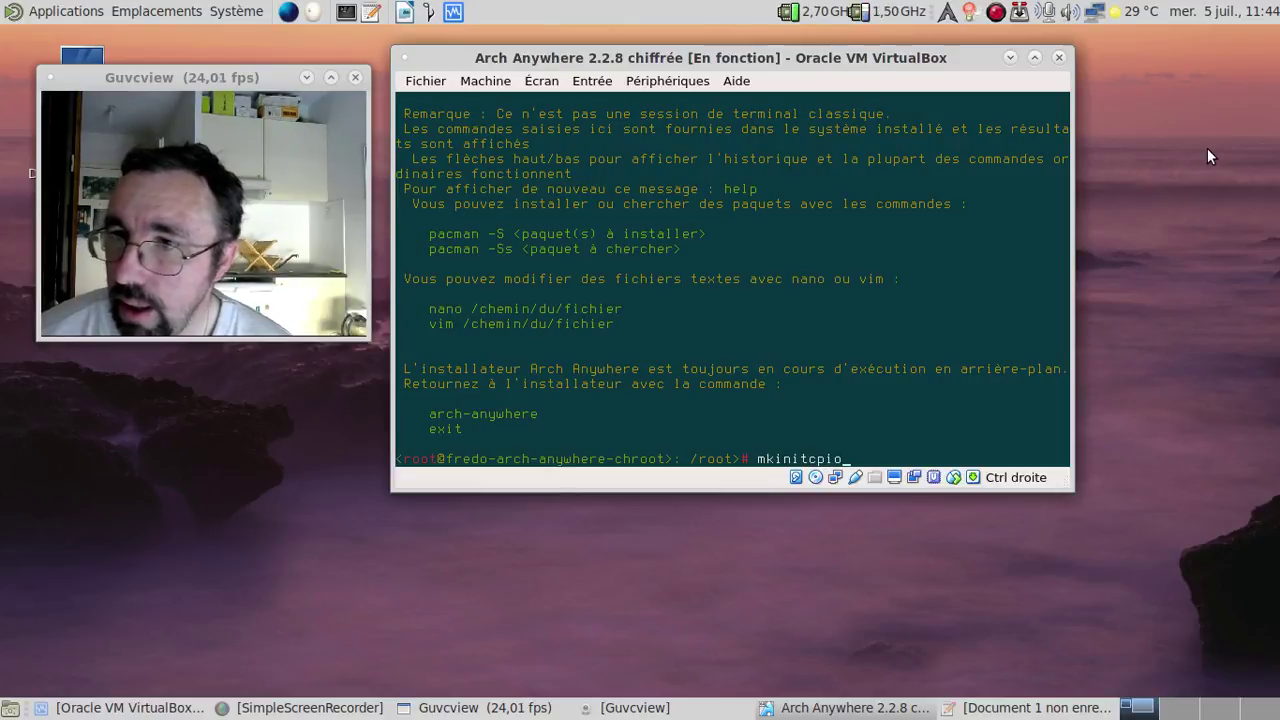
text( -p)
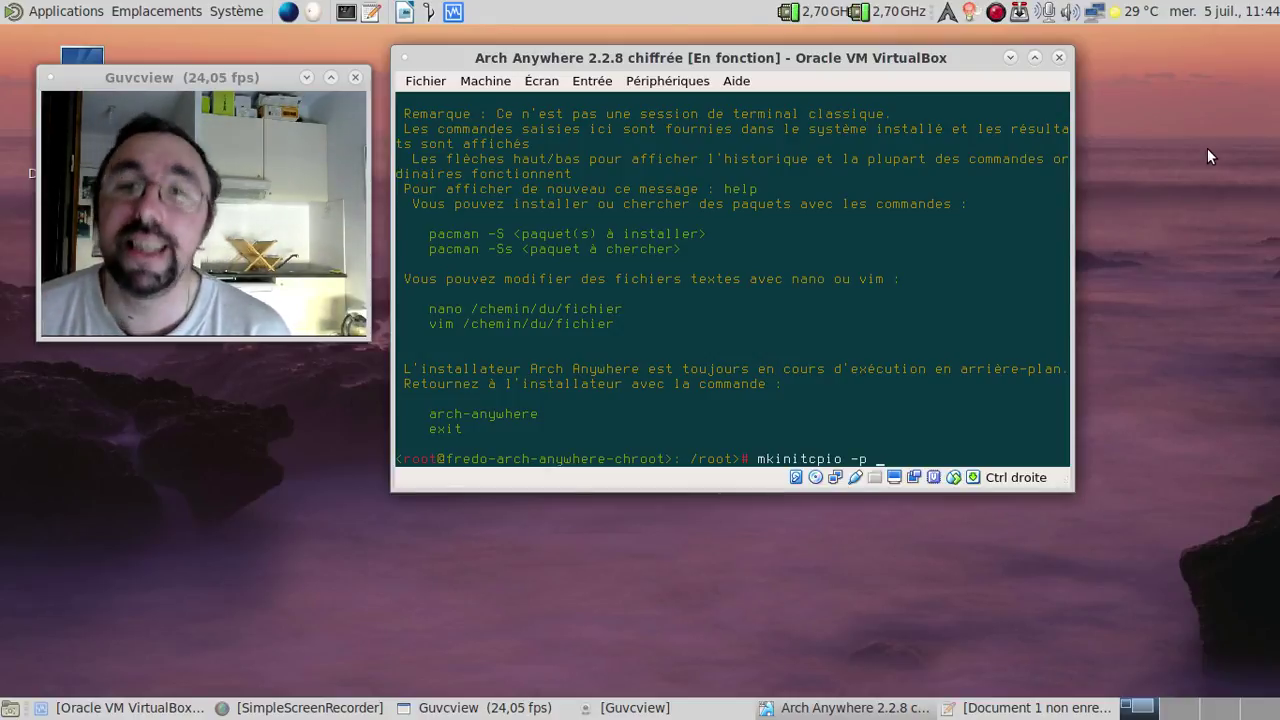
text(linux)
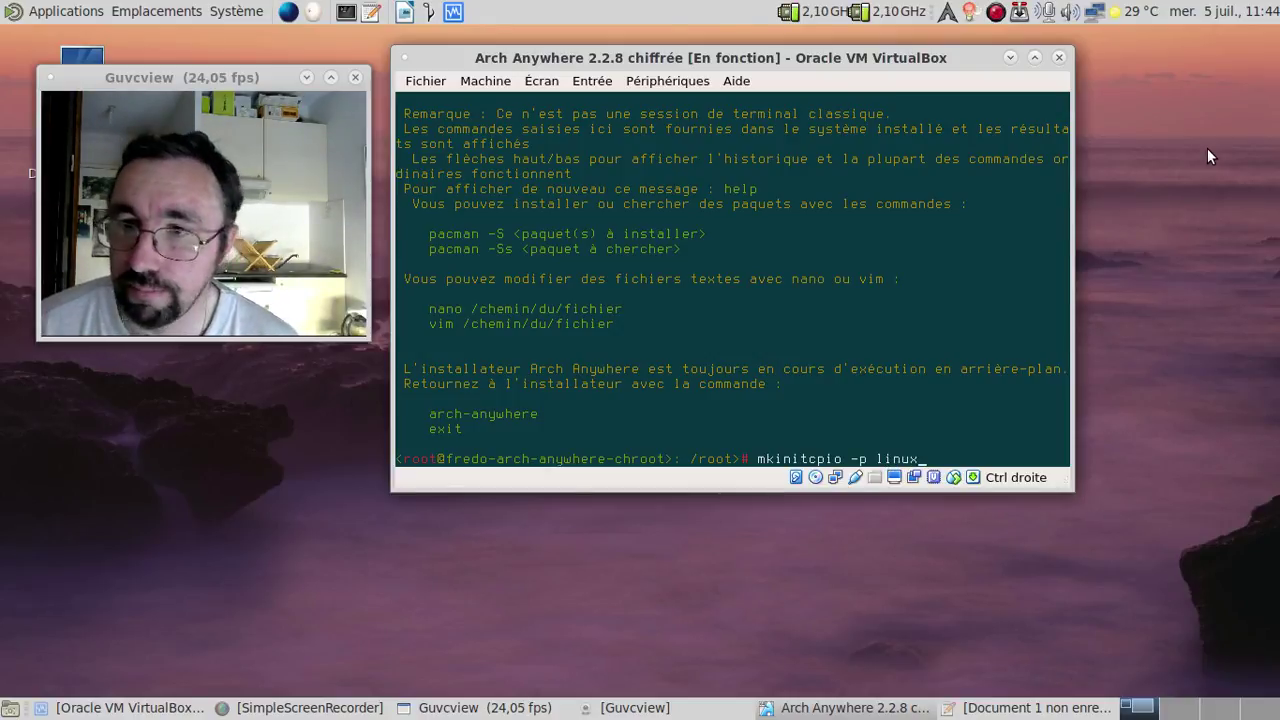
key(Return)
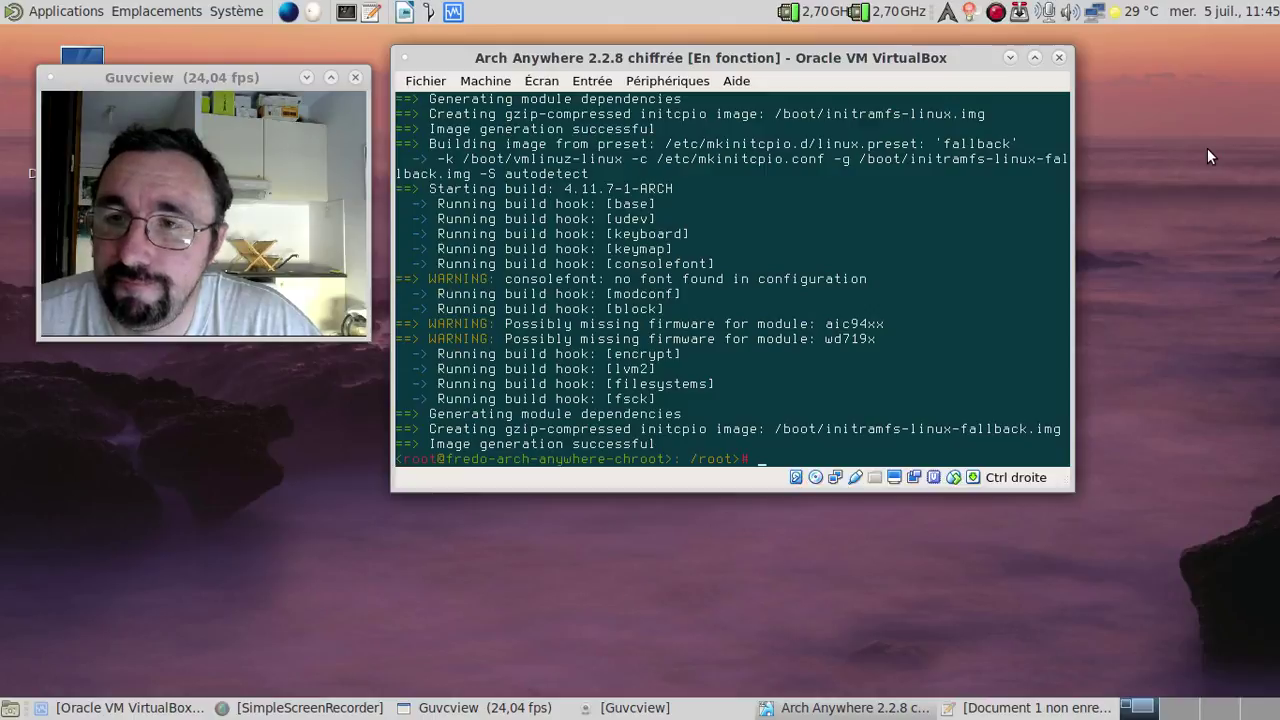
Save the user's full name with chfn, leaving other fields empty, and exit the chroot.
text(chfn)
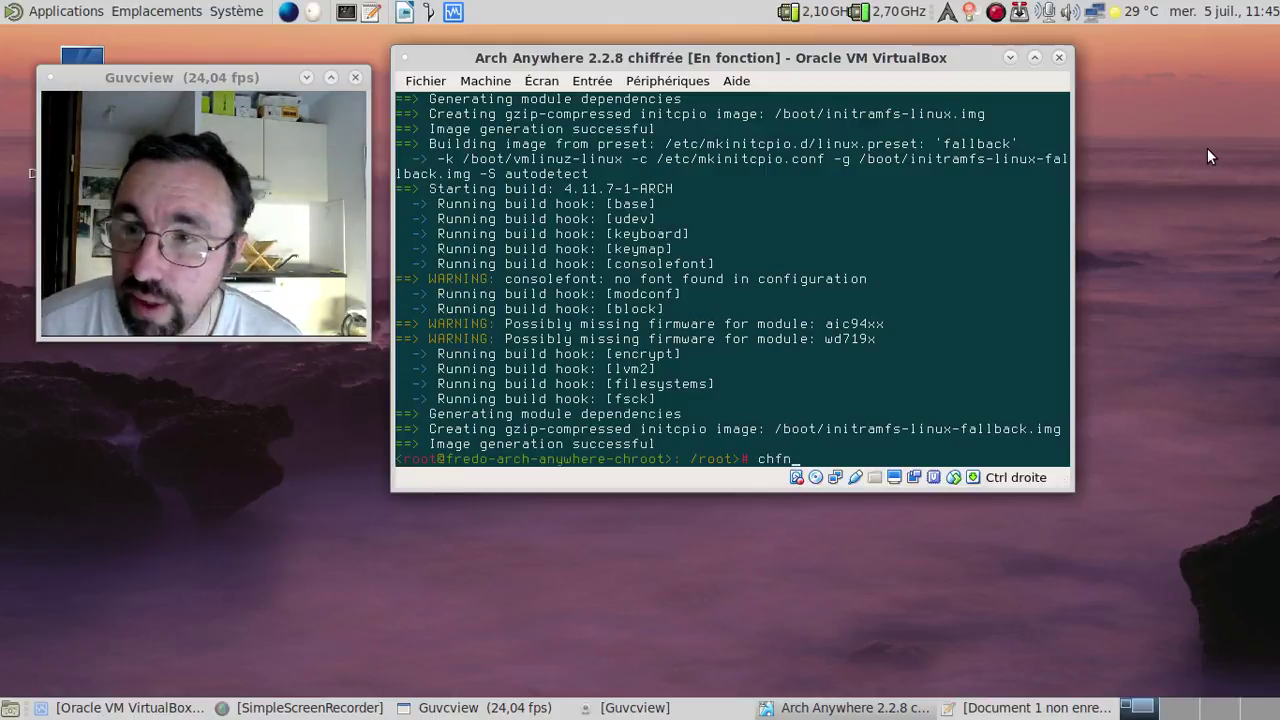
text( fred)
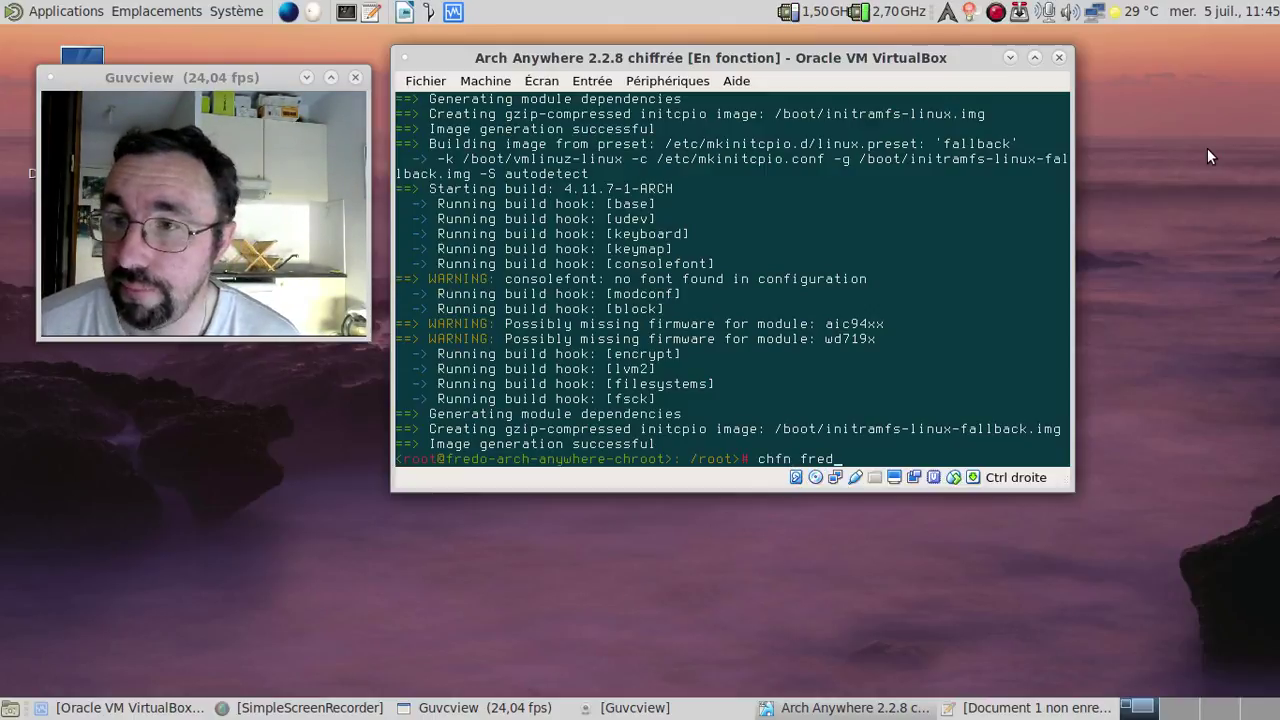
key(Return)
text(Frede)
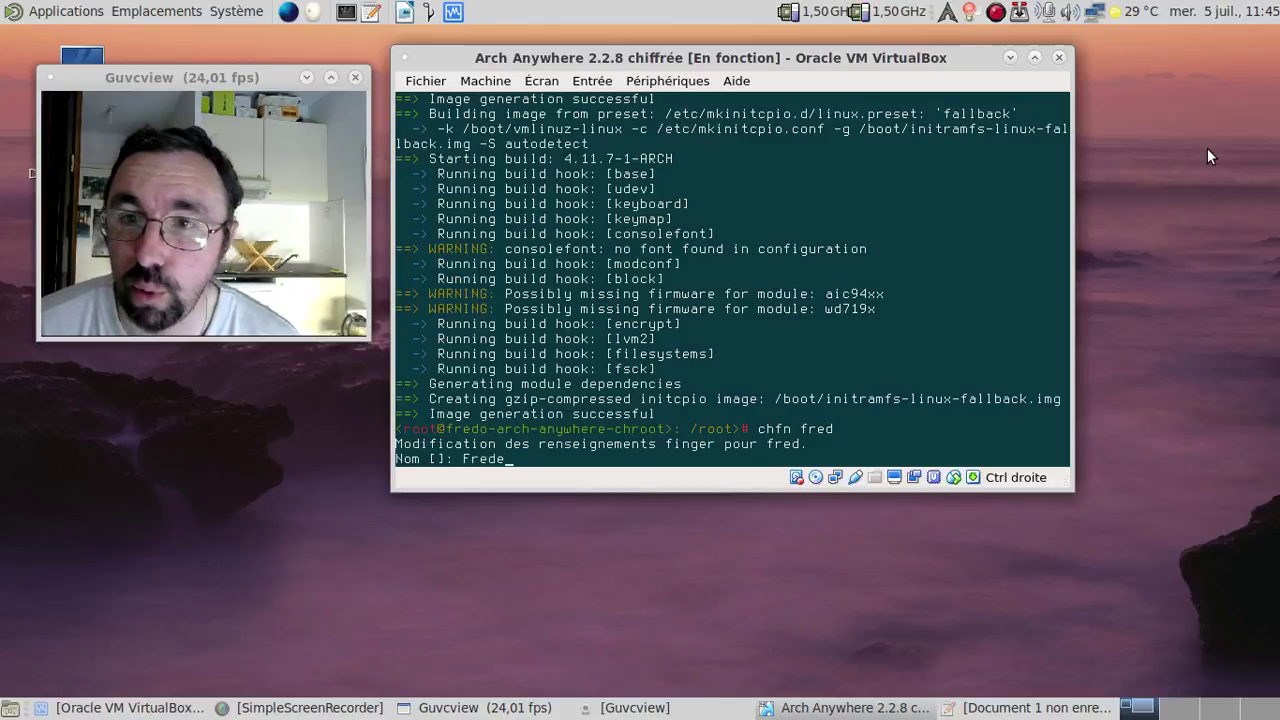
text(ric Bezies)
key(Return)
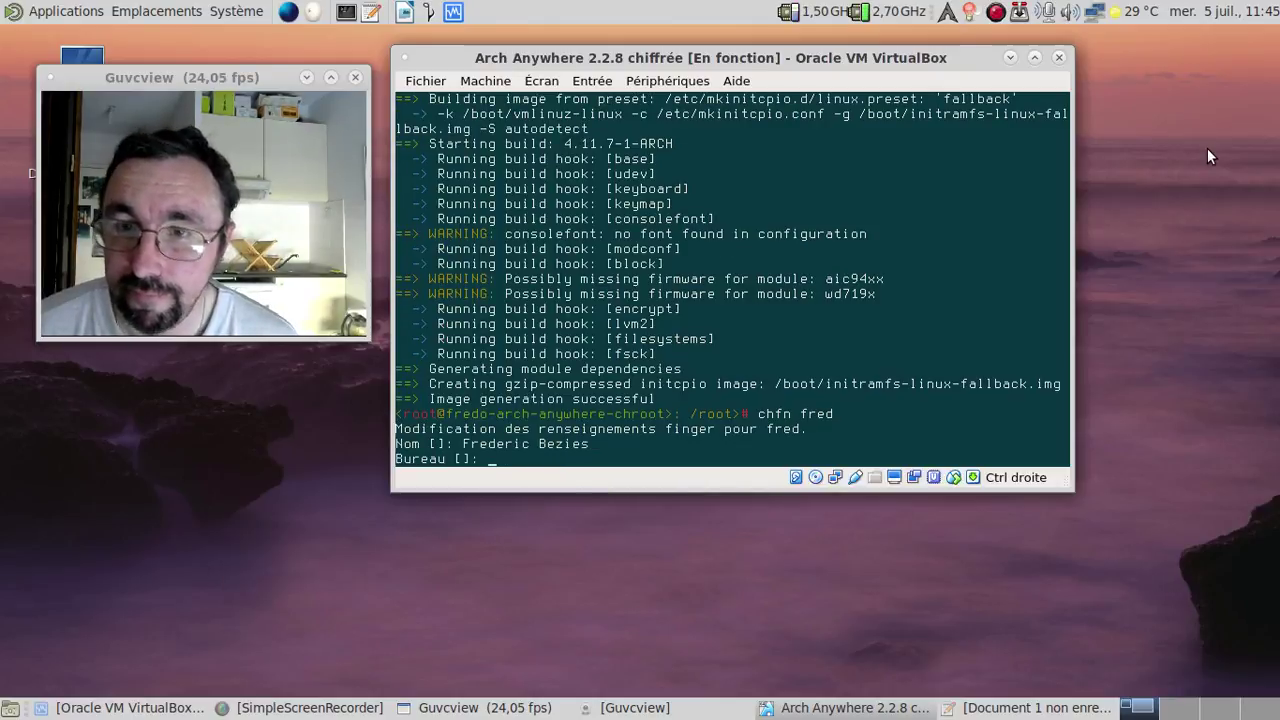
key(Return)
key(Return)
key(Return)
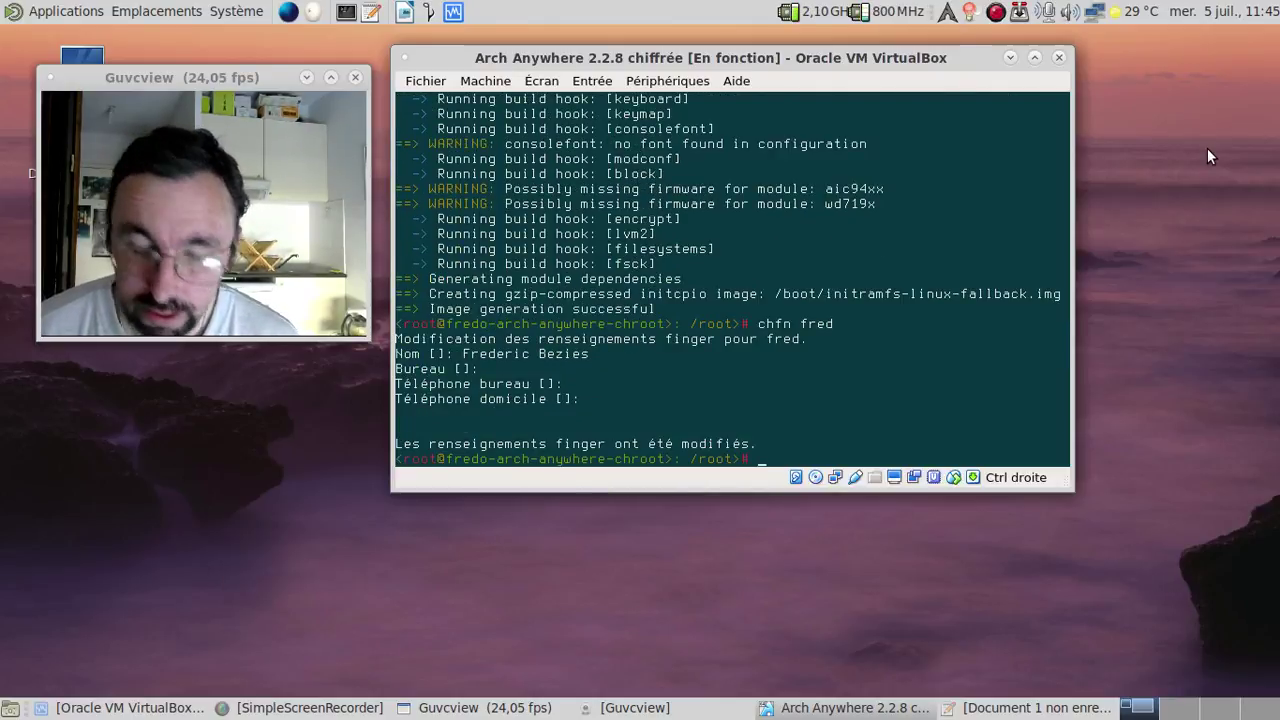
text(exit)
key(Return)
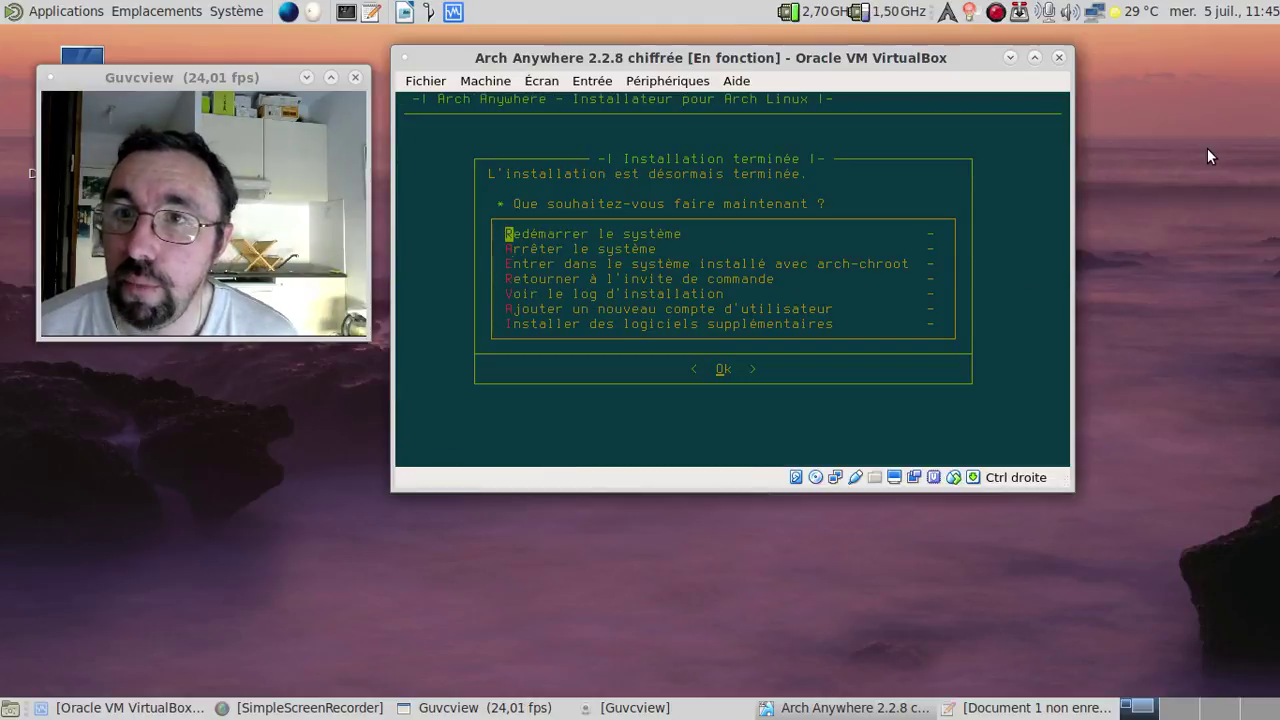
key(Down)
key(Up)
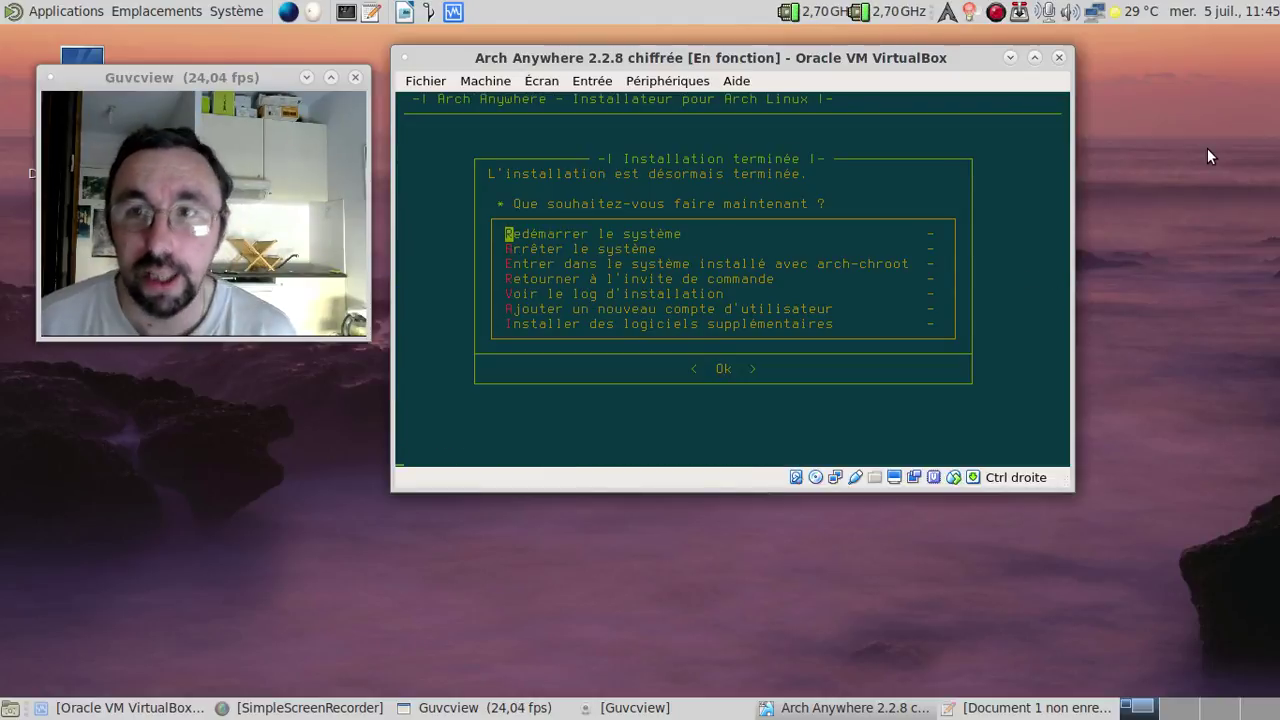
Reboot, boot the Arch Linux GRUB entry and enter the disk encryption passphrase.
key(Return)
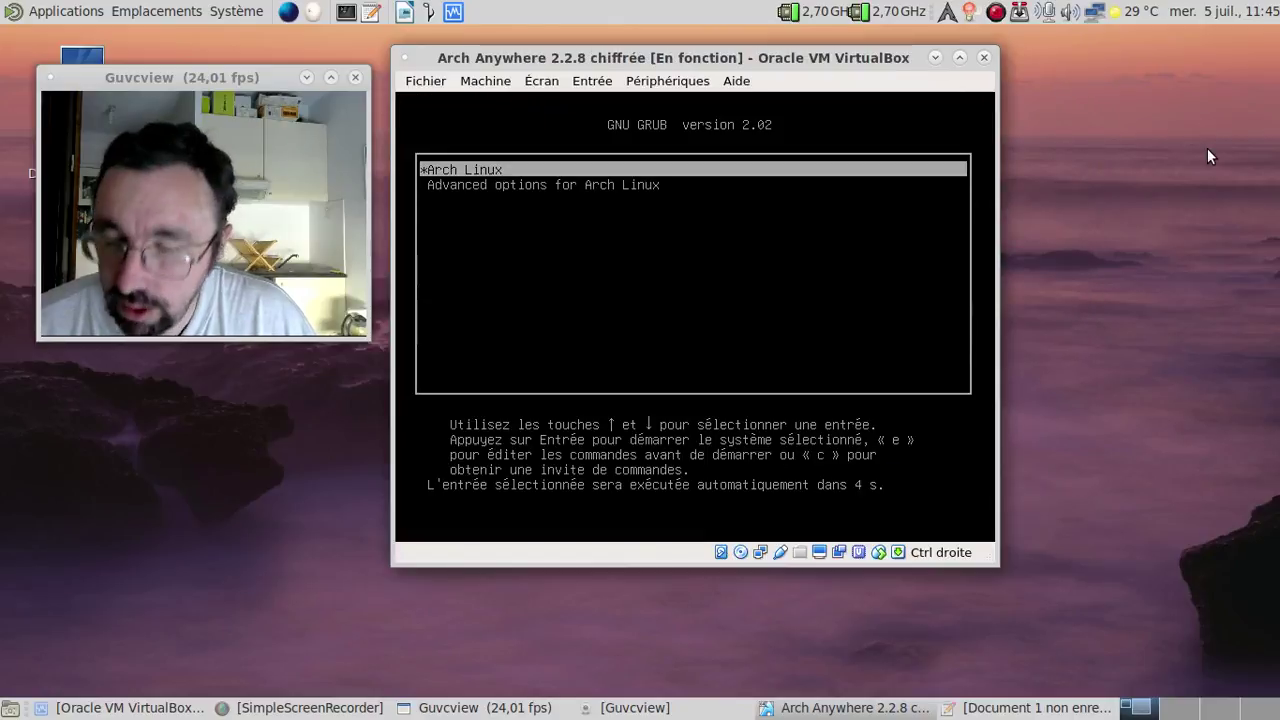
key(Return)
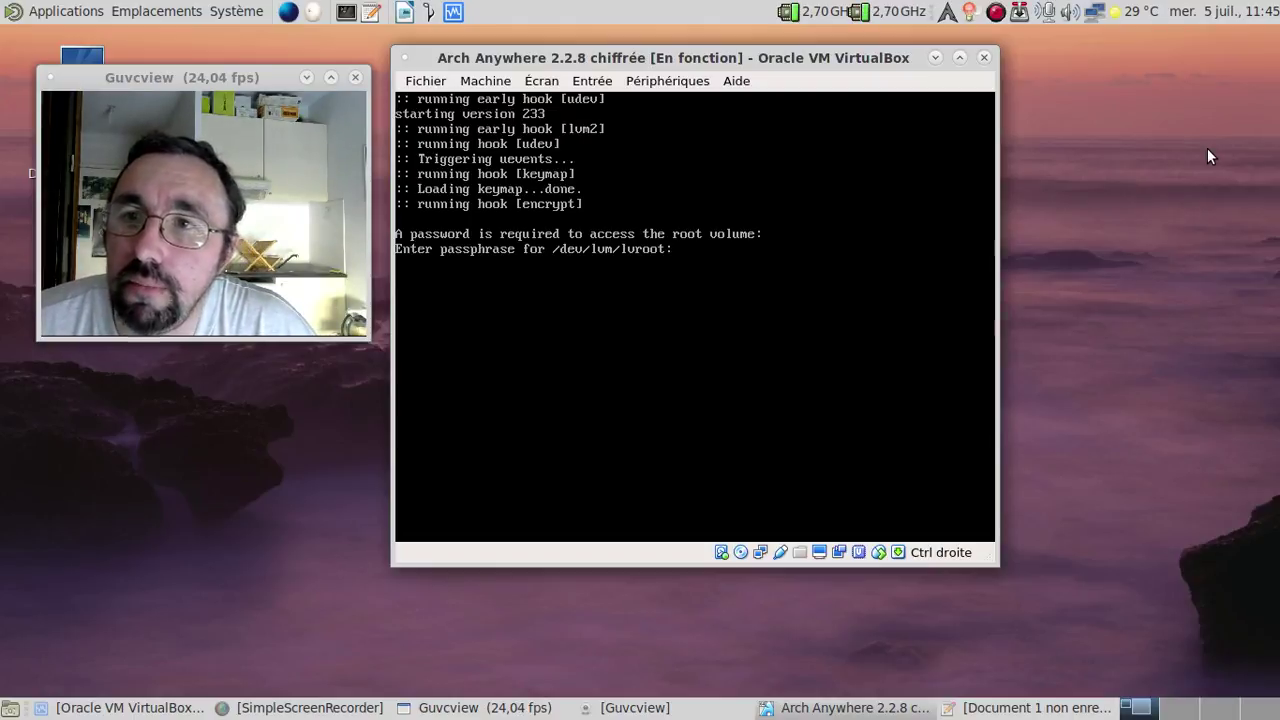
key(Return)
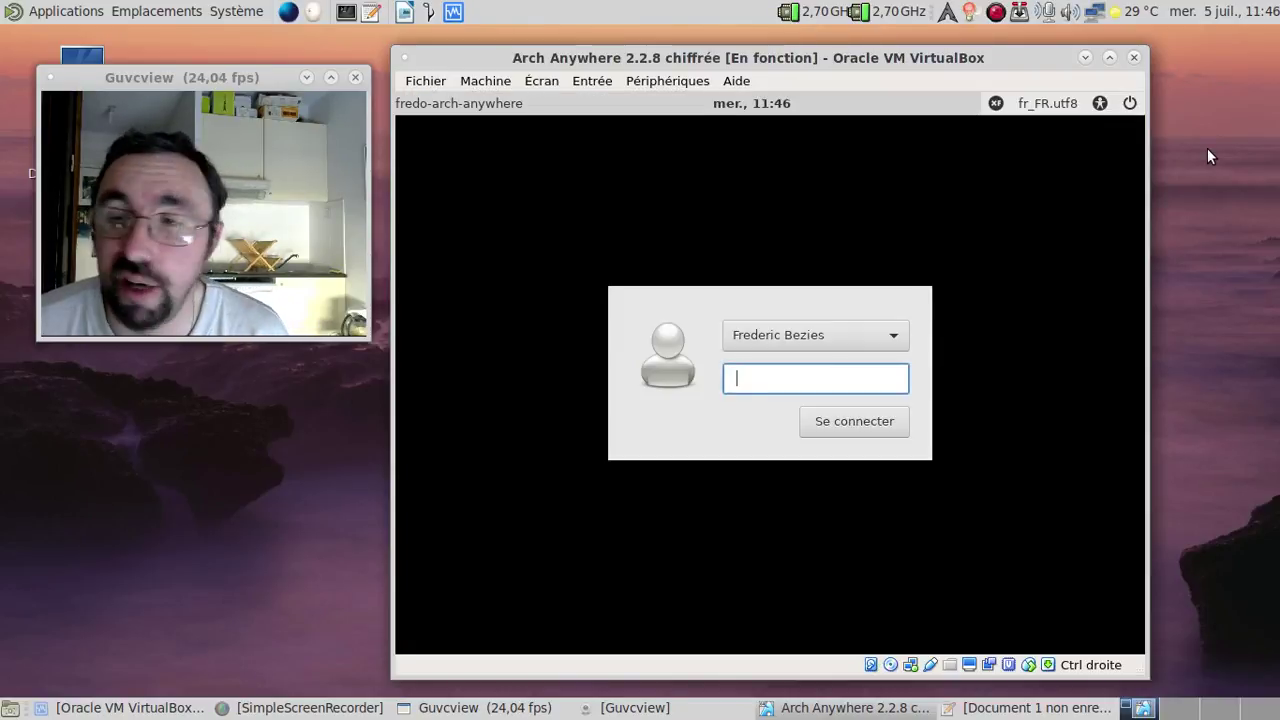
Log in with the user password and browse the Bureautique and Éducation menu categories.
text(*********)
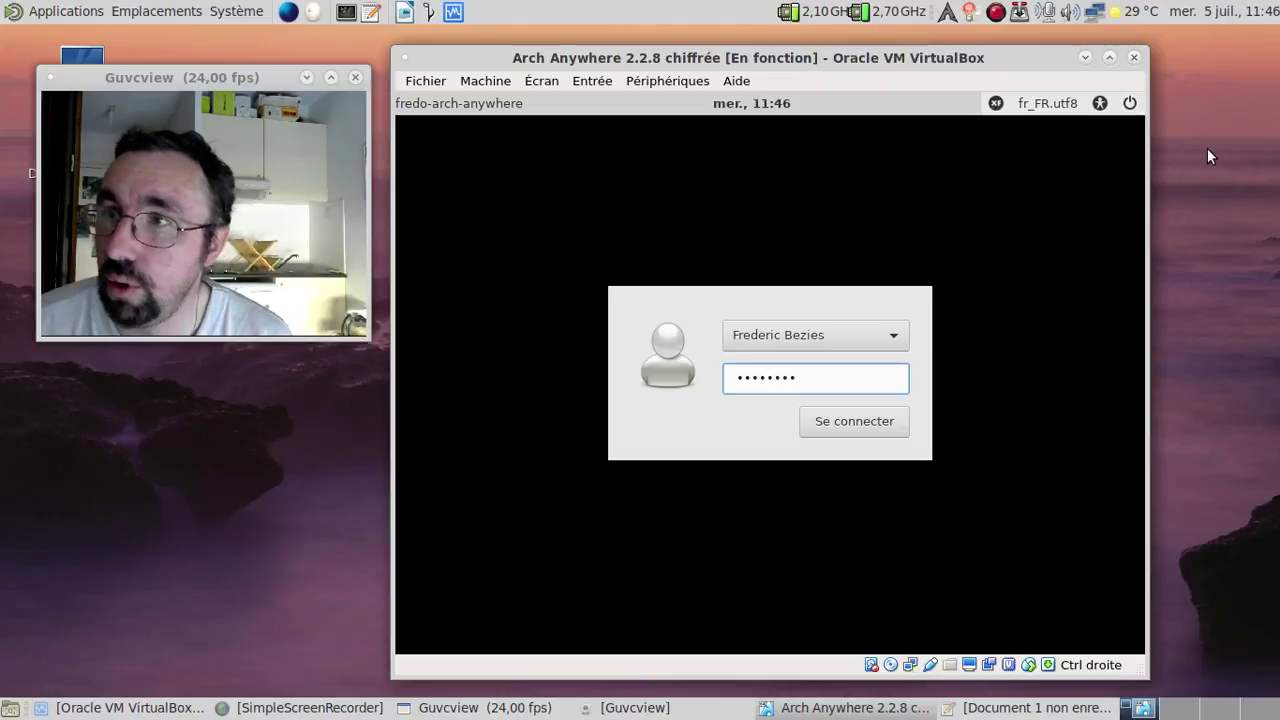
key(Return)
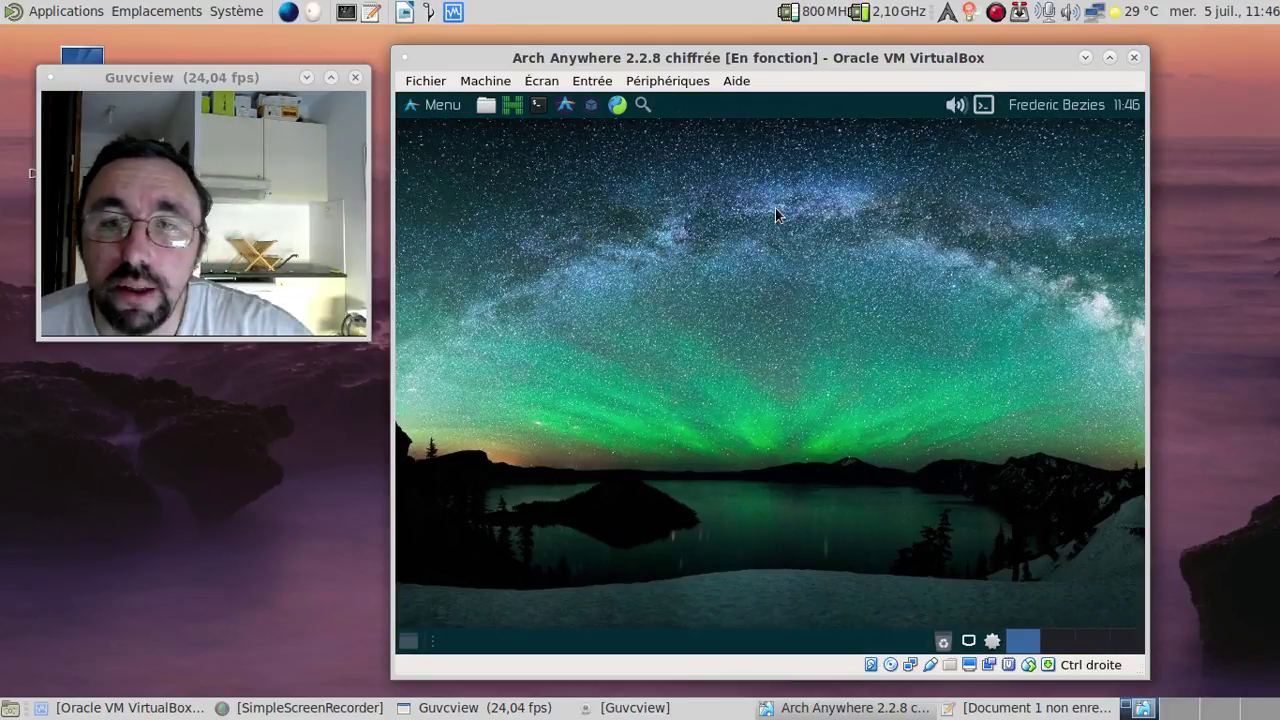
click(455, 112)
click(652, 284)
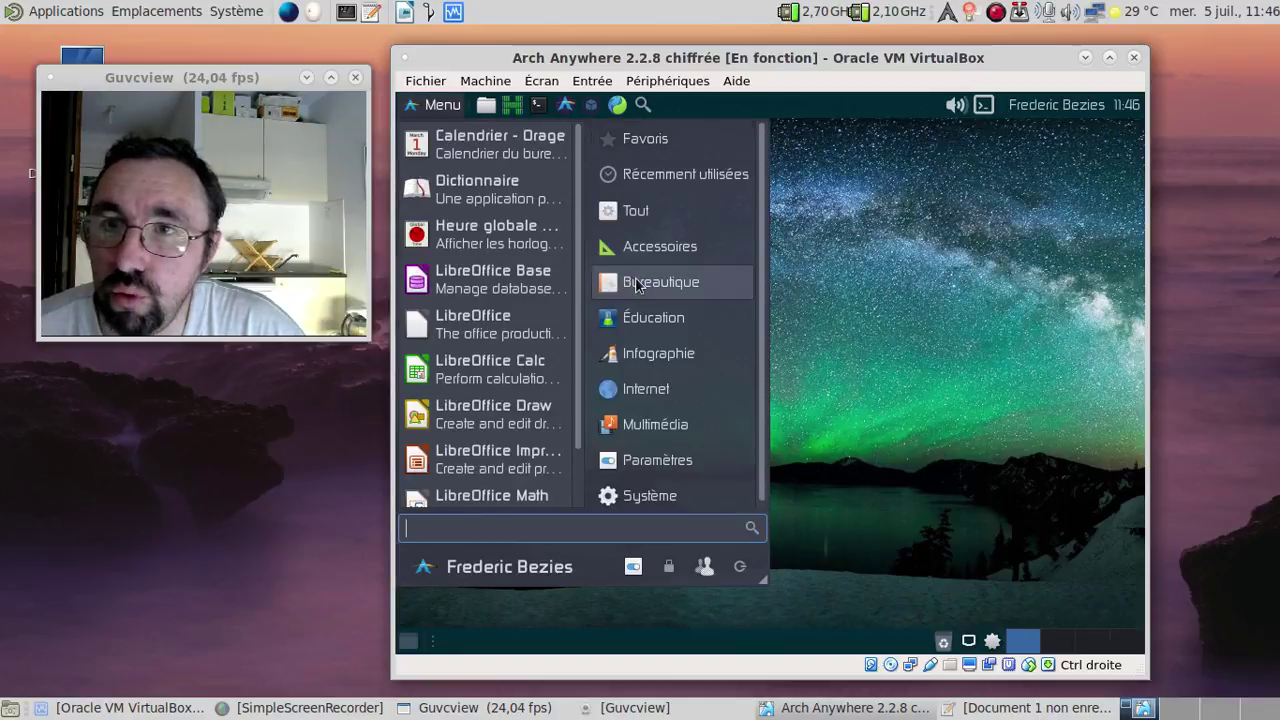
click(646, 325)
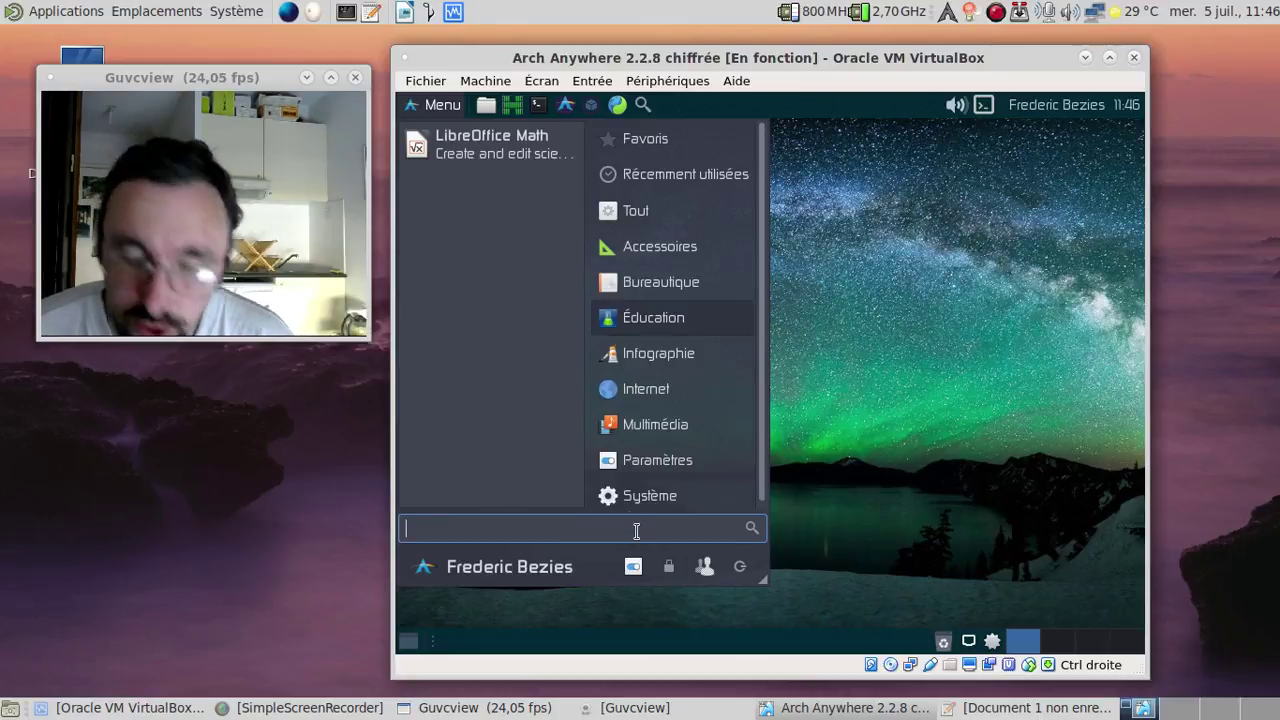
Launch GParted from a 'gpar' Whisker menu search and authenticate with the administrator password.
text(gpar)
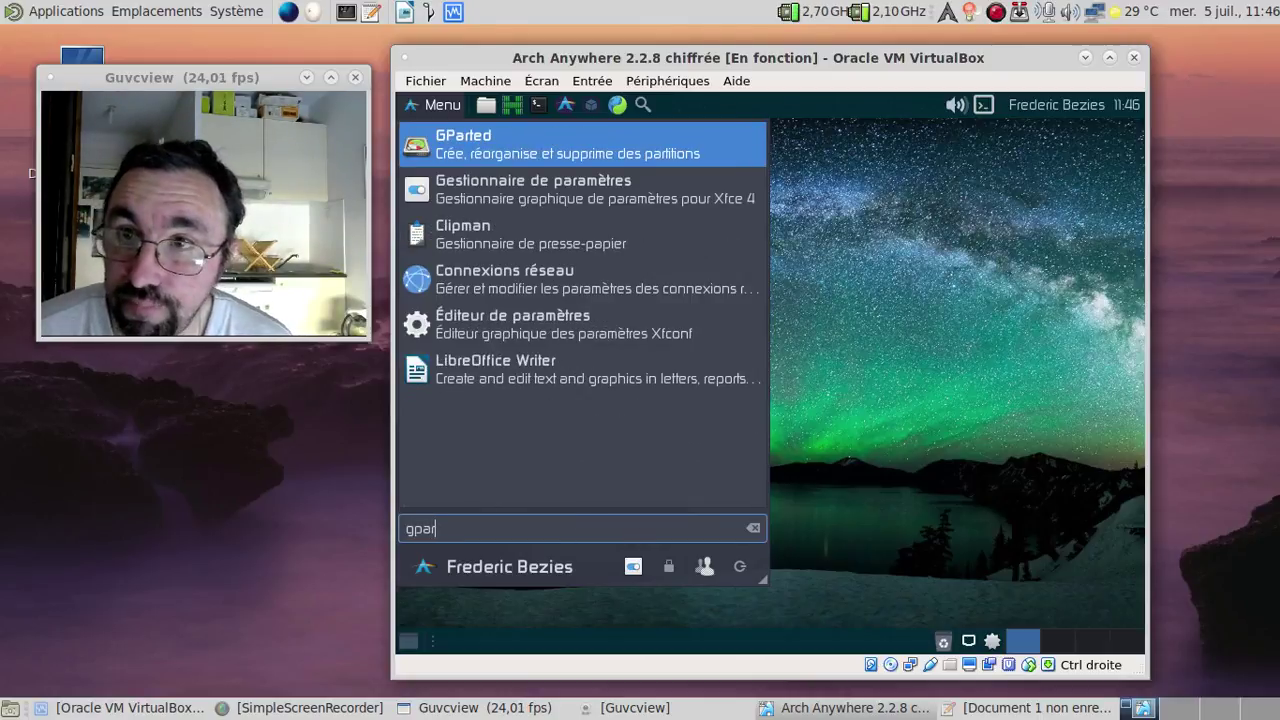
click(617, 148)
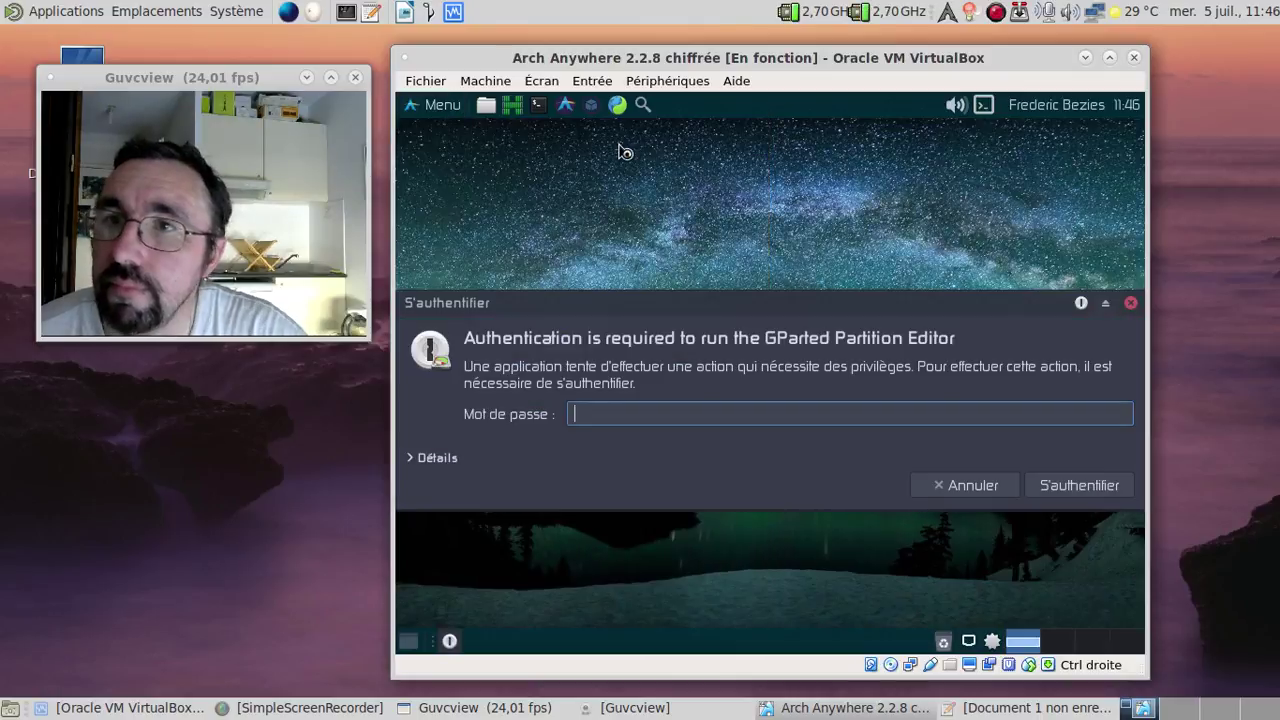
text(*********)
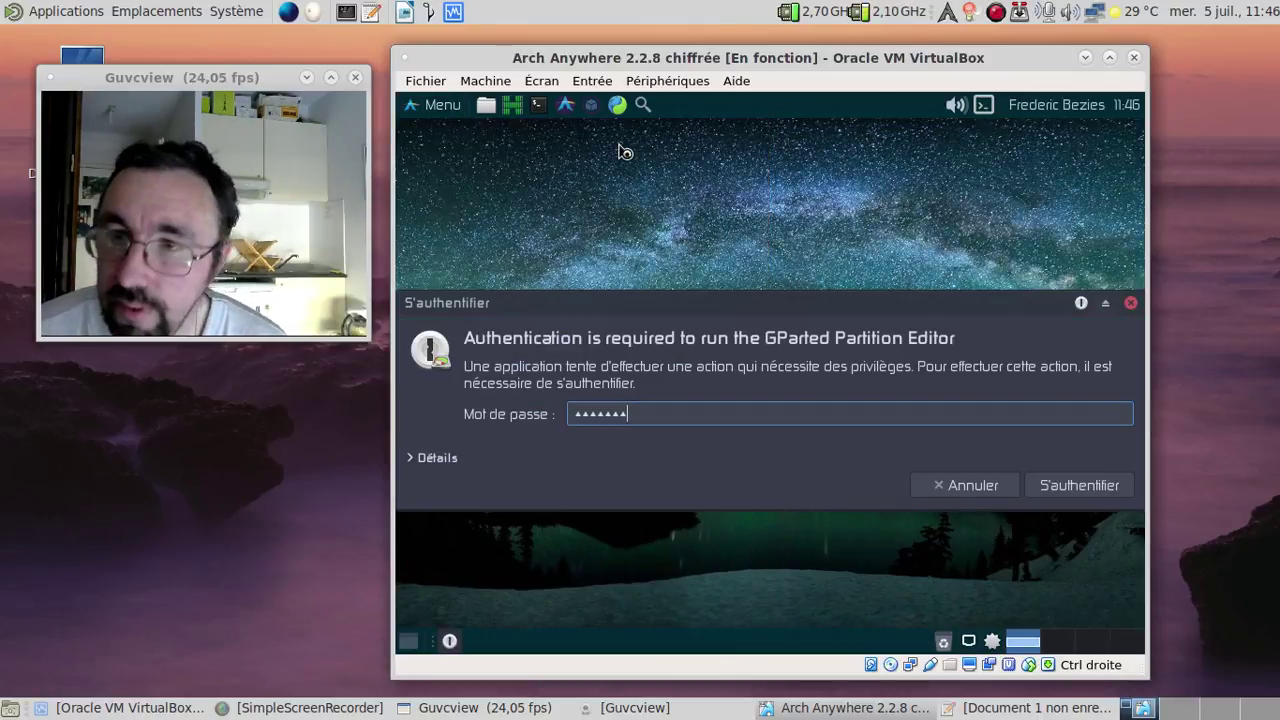
key(Return)
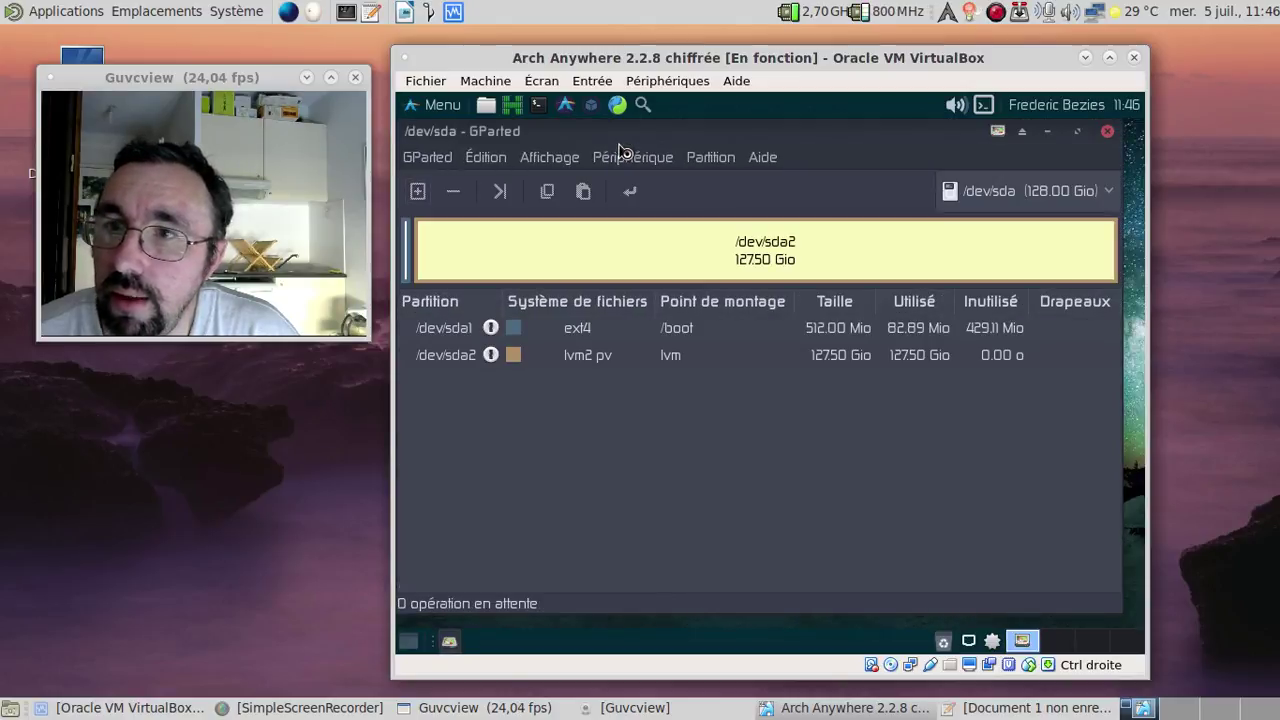
Inspect the /dev/sda2 lvm2 partition in GParted, then close GParted.
click(680, 361)
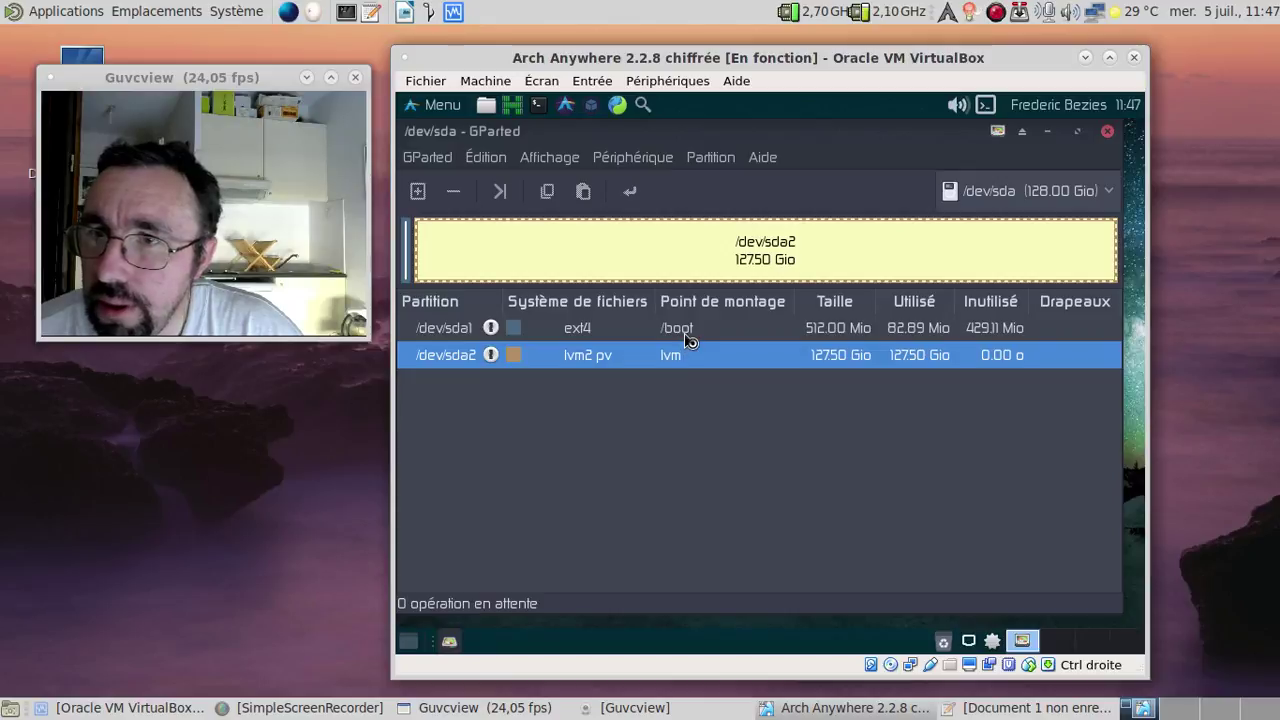
click(1108, 133)
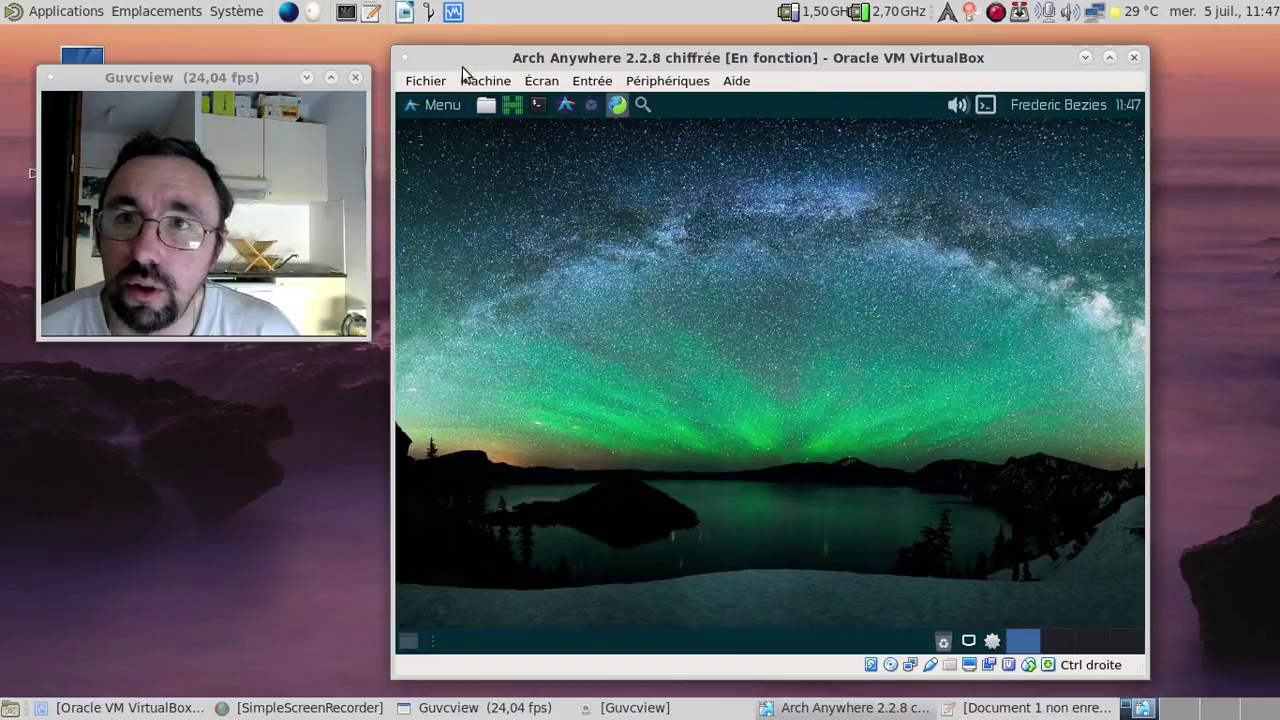
Force-insert the pclinuxos64-MATE-2017.07.iso disc image into the guest's virtual optical drive.
click(680, 80)
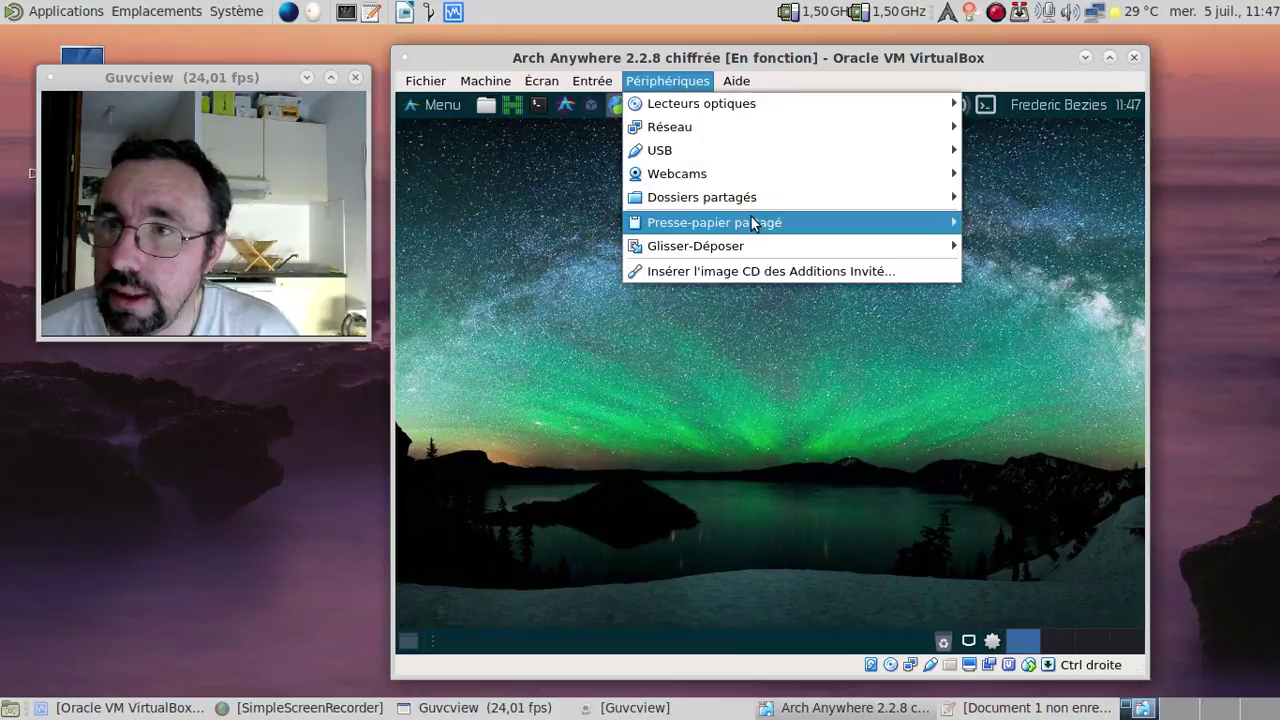
mouse_move(756, 252)
mouse_move(745, 105)
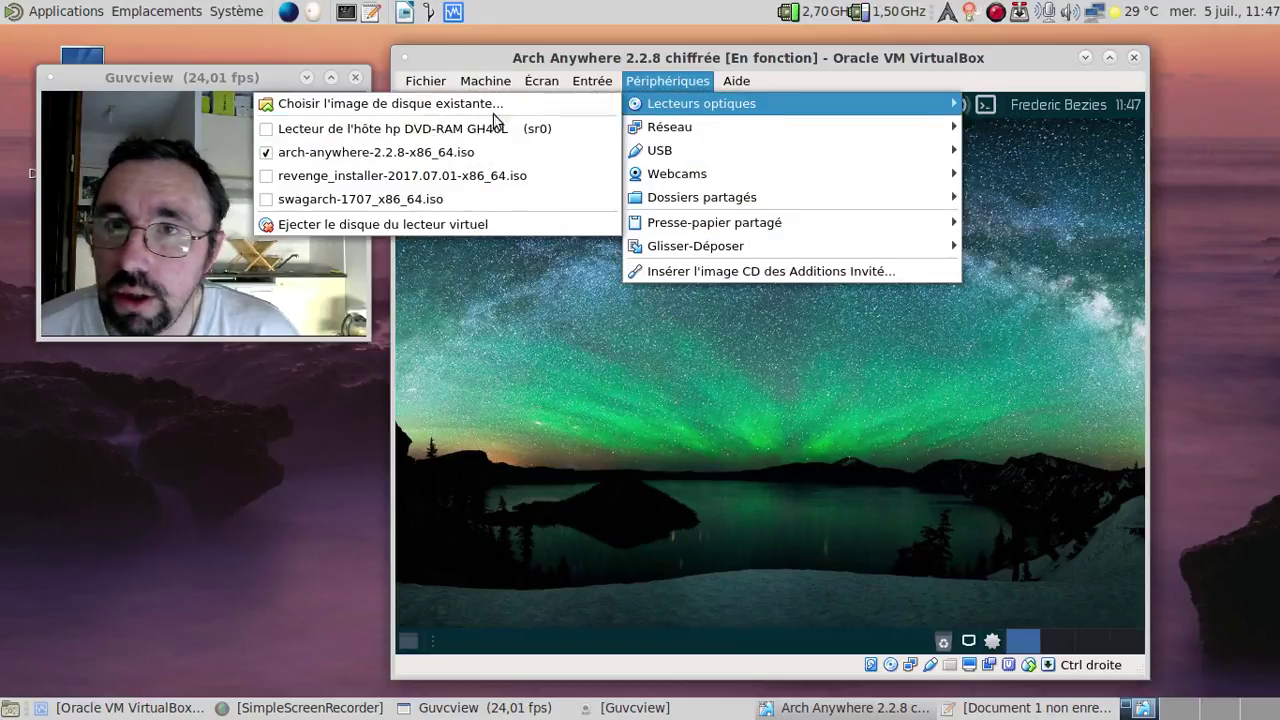
click(487, 113)
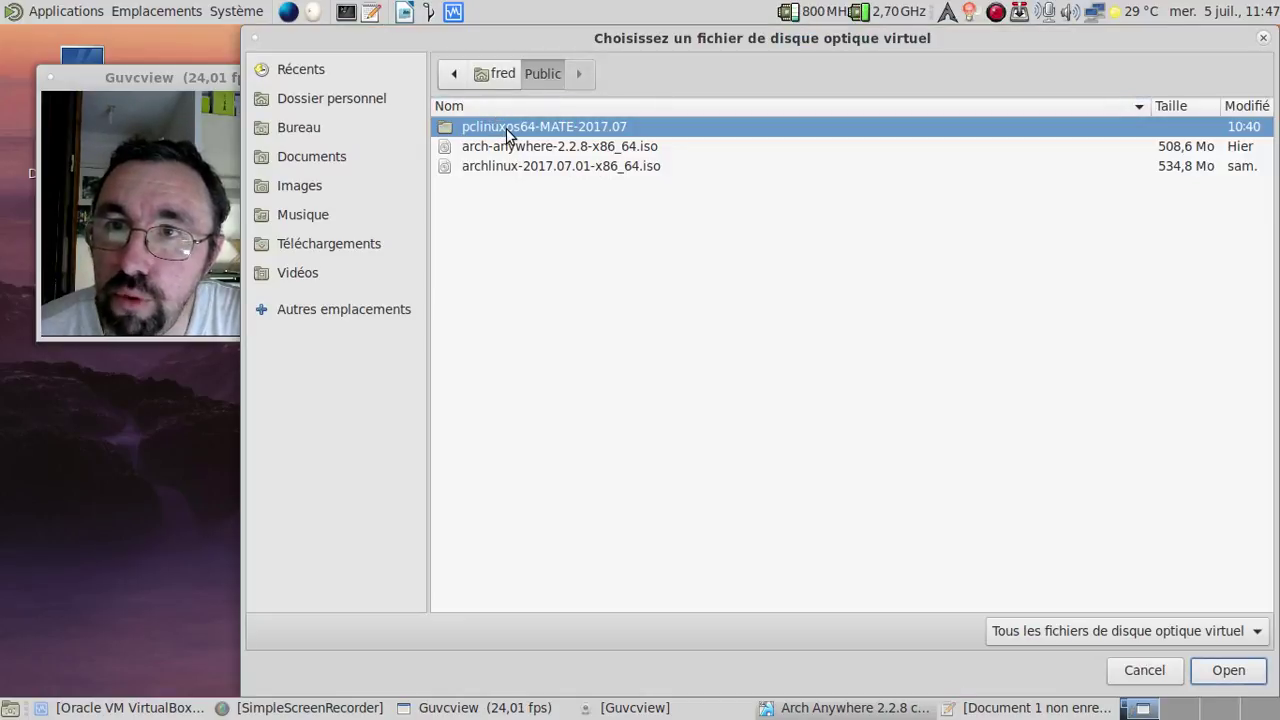
double_click(506, 128)
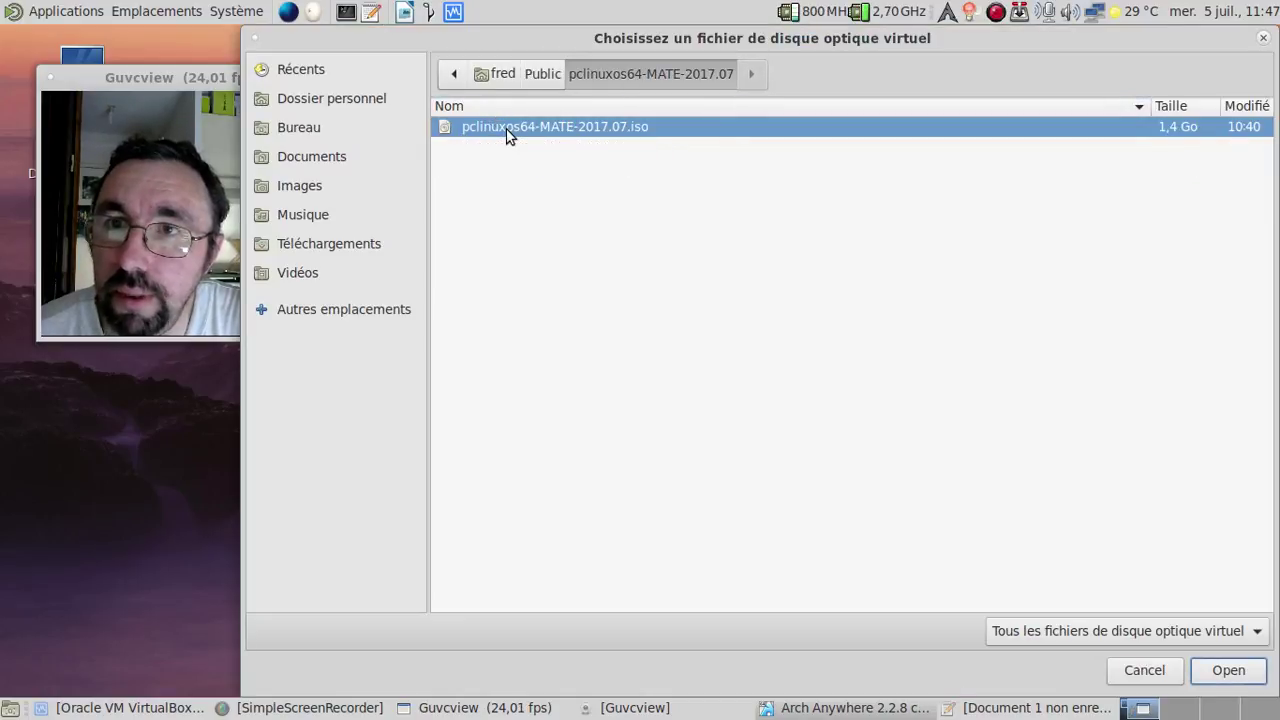
click(1227, 670)
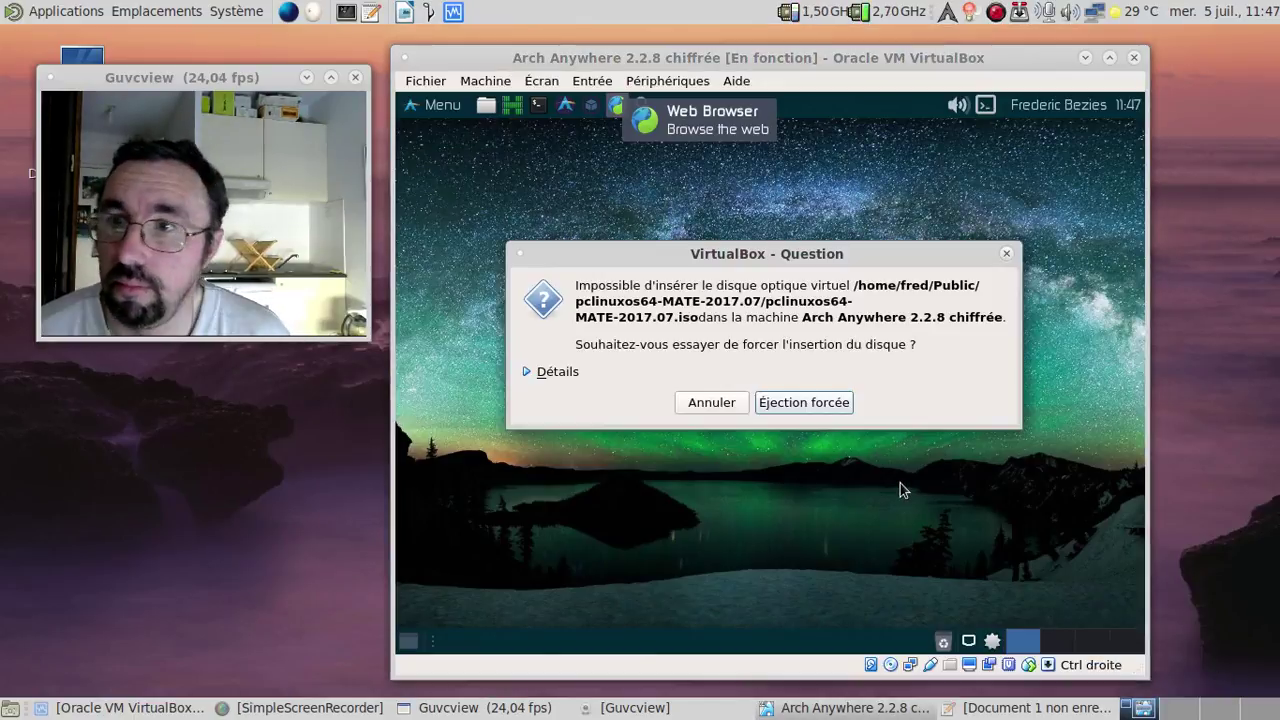
click(812, 402)
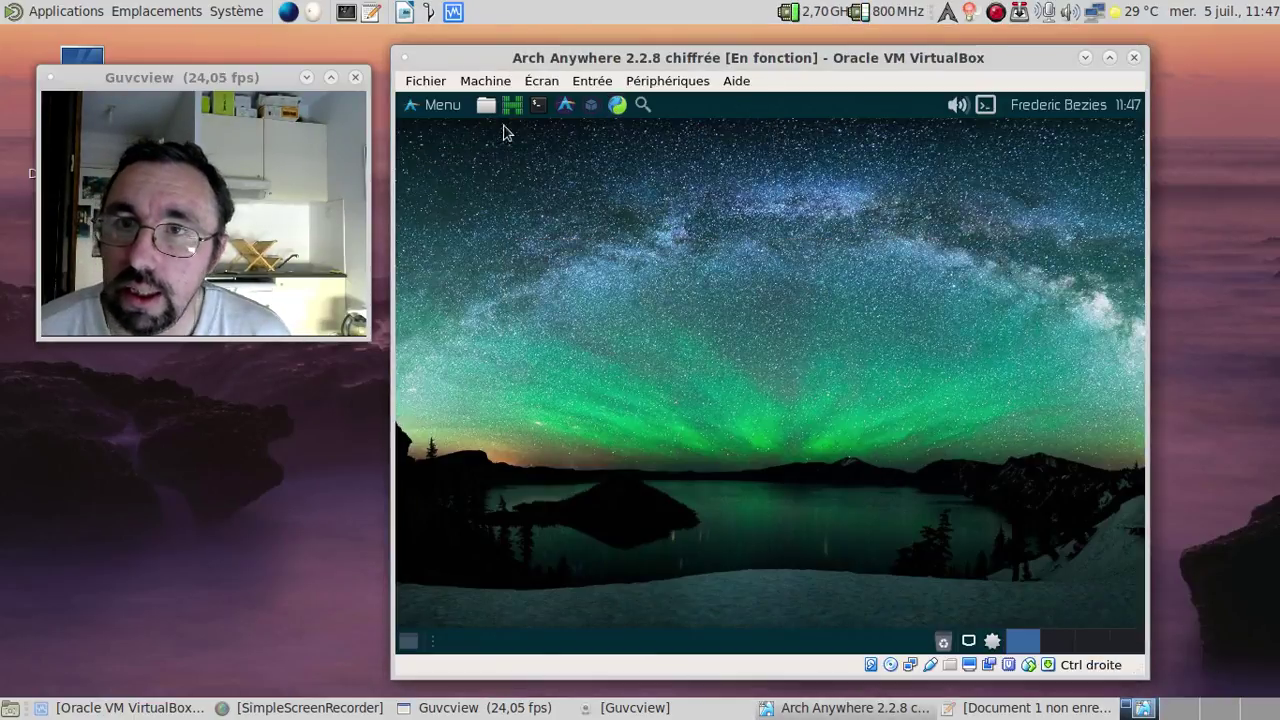
click(438, 105)
Restart the guest and boot it from the CD-ROM via the F12 boot device menu.
click(740, 568)
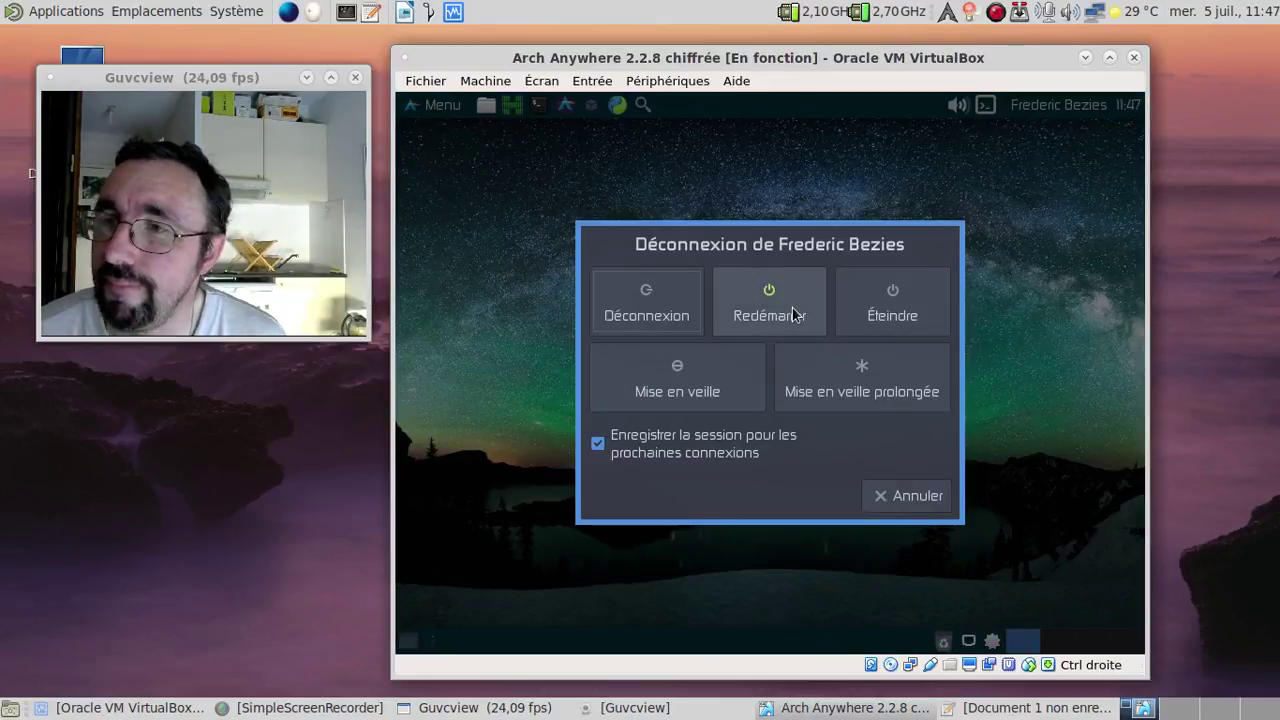
click(792, 307)
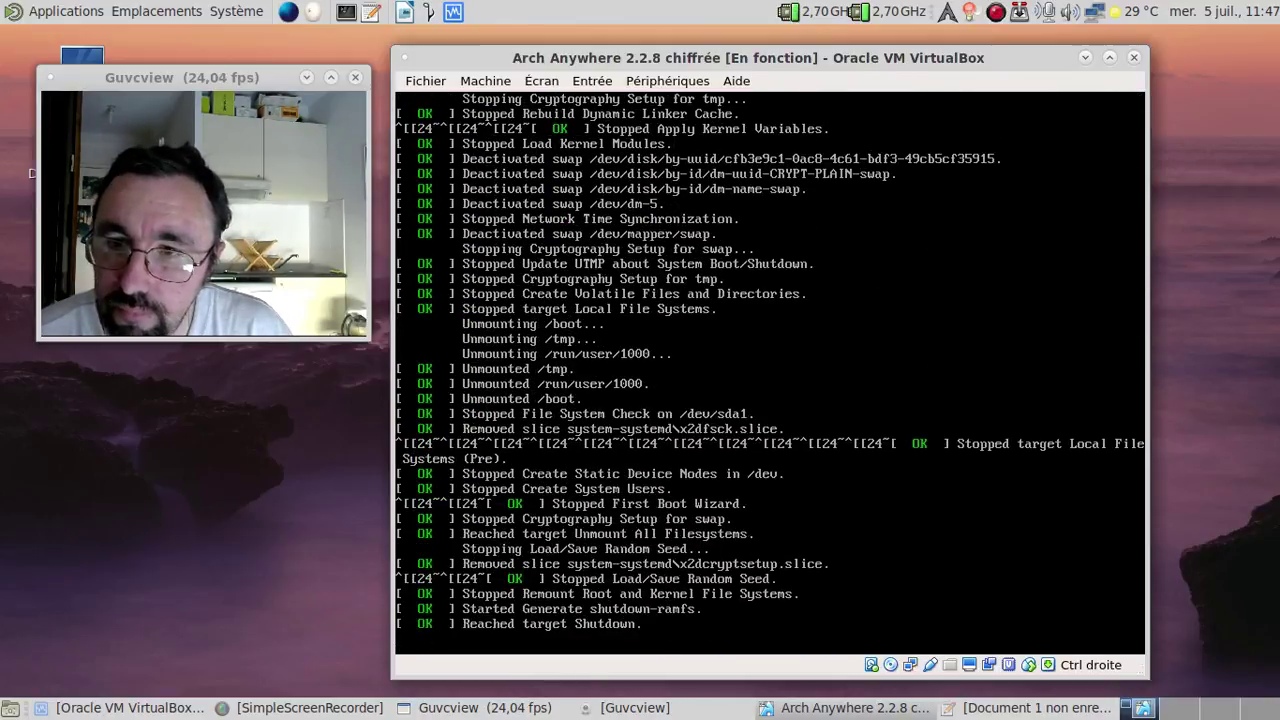
key(F12)
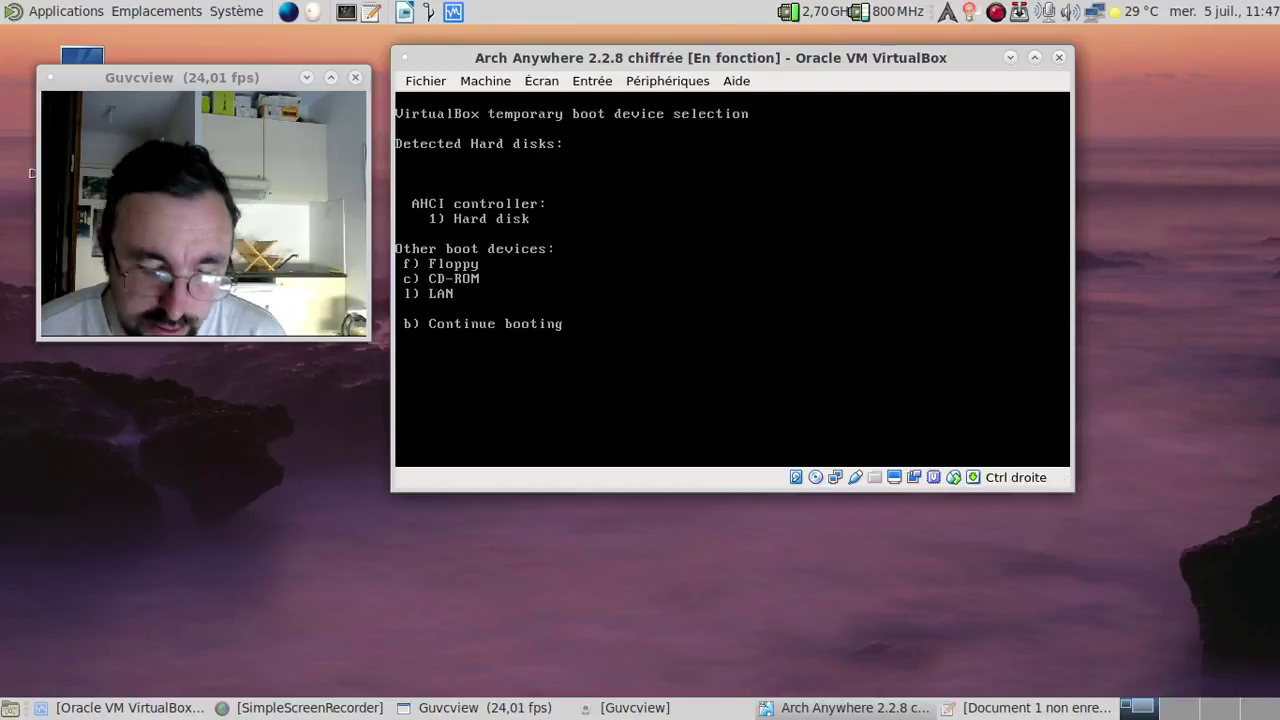
key(c)
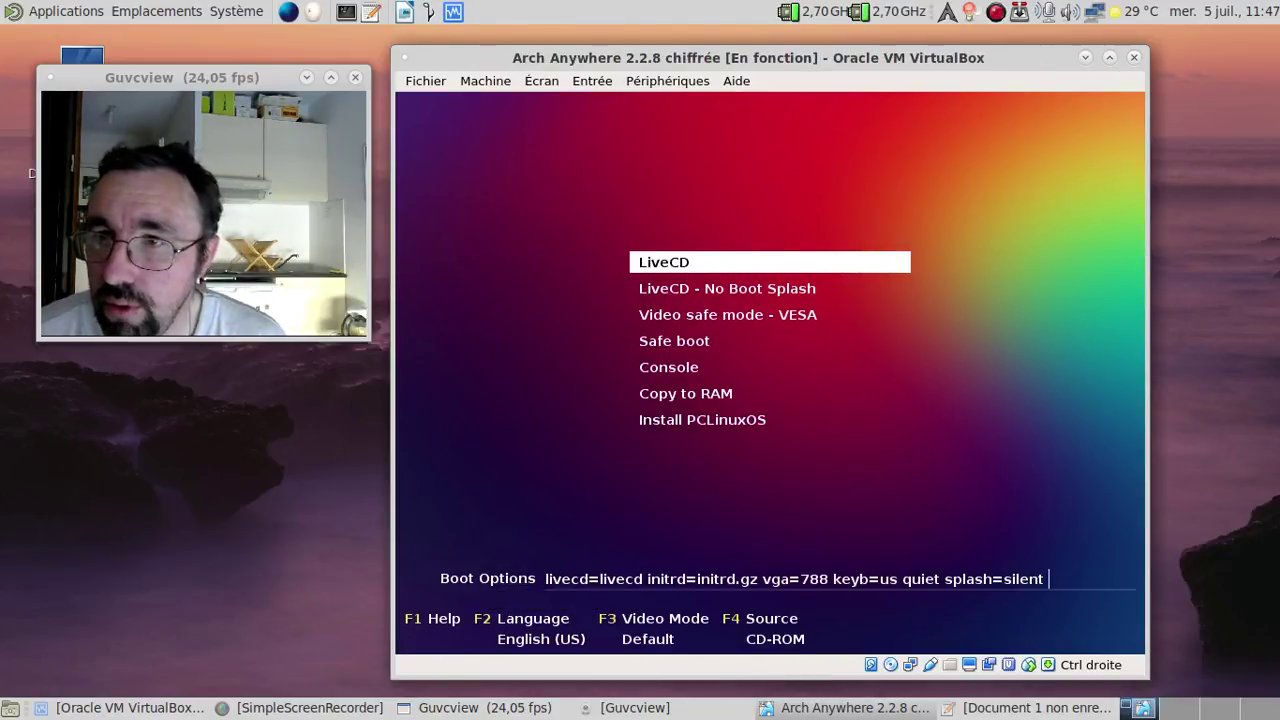
Start the PCLinuxOS LiveCD boot entry and let the kernel load.
key(Return)
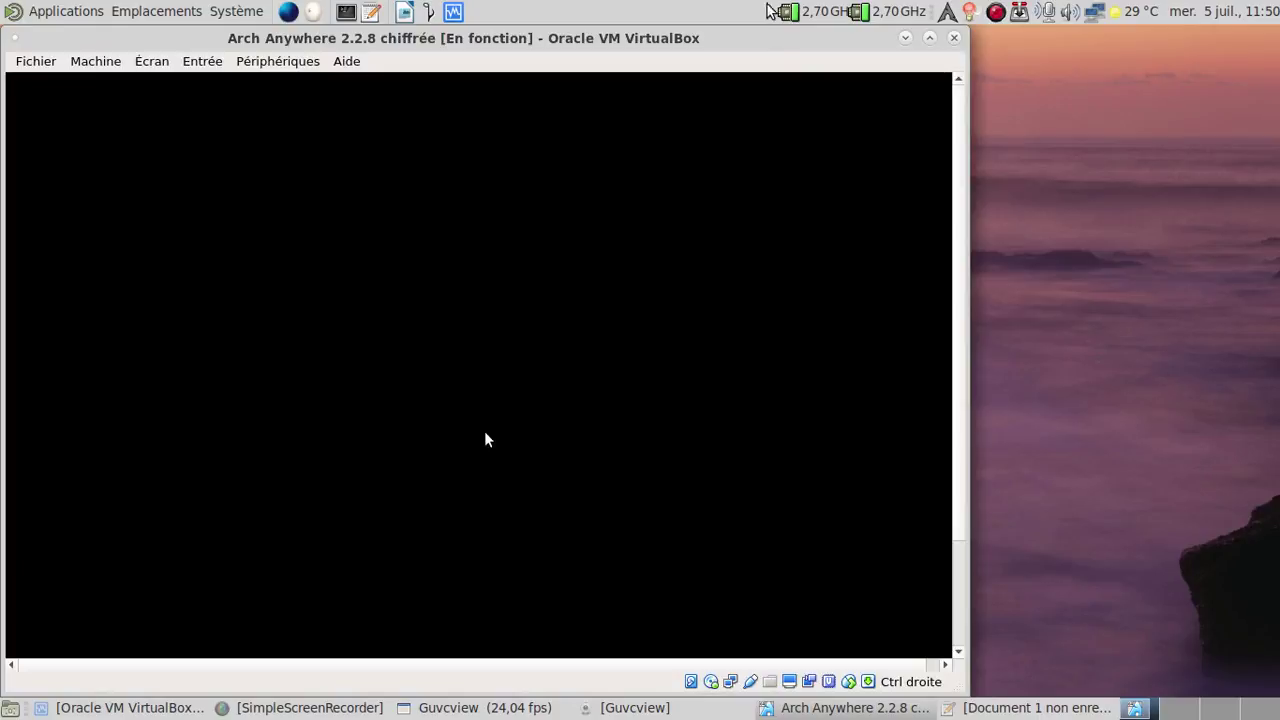
Shift the VM window right and choose the French keyboard layout for the live session.
drag(588, 39, 824, 34)
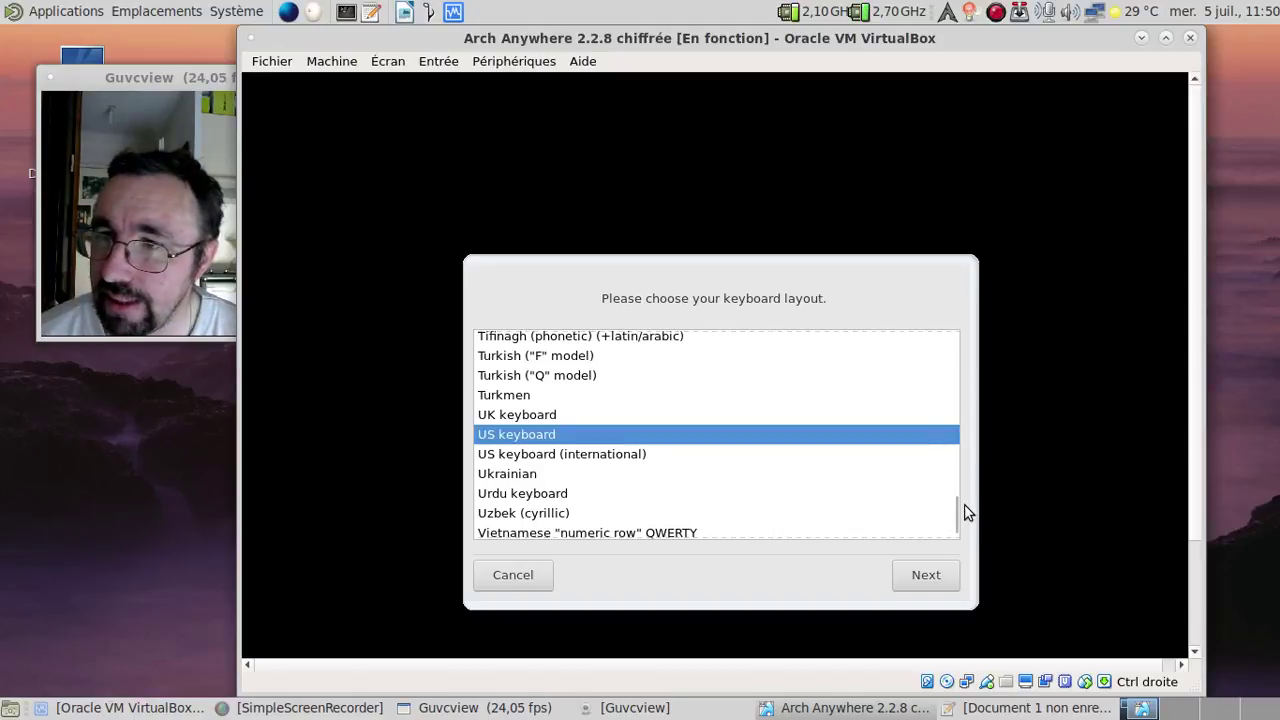
drag(958, 506, 956, 400)
click(558, 419)
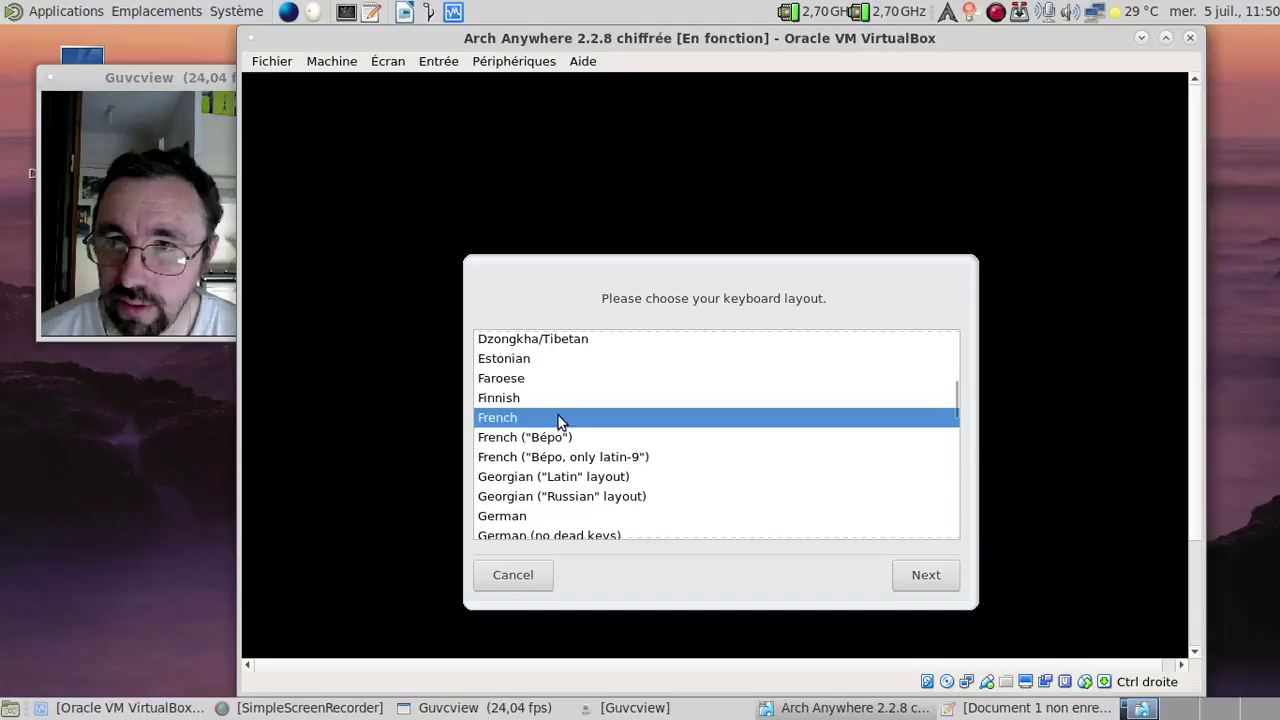
click(921, 576)
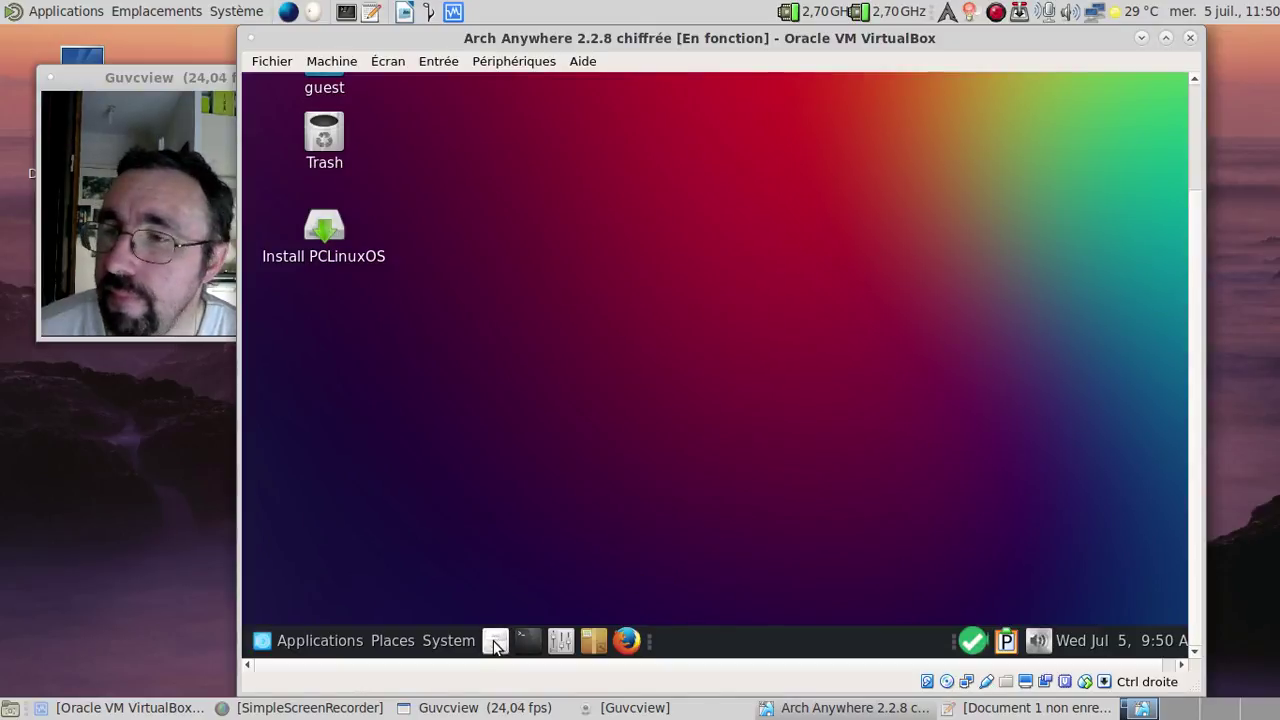
click(496, 641)
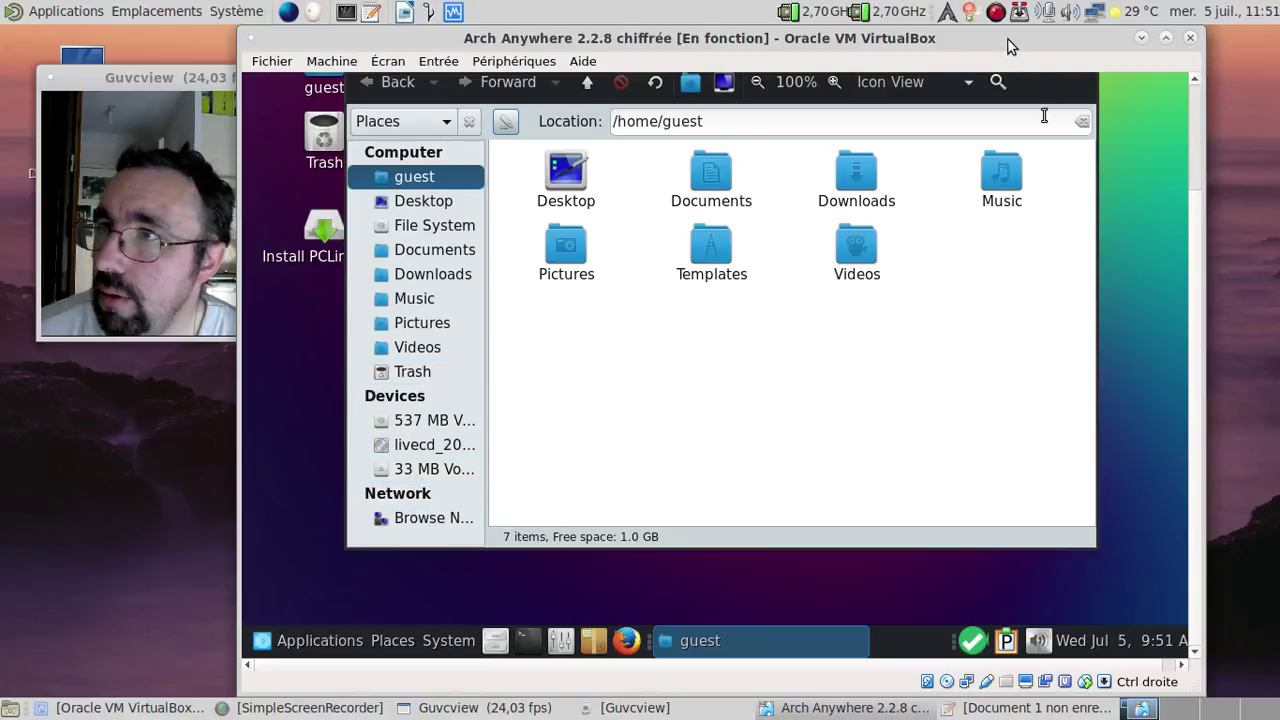
scroll(1195, 97, up, 3)
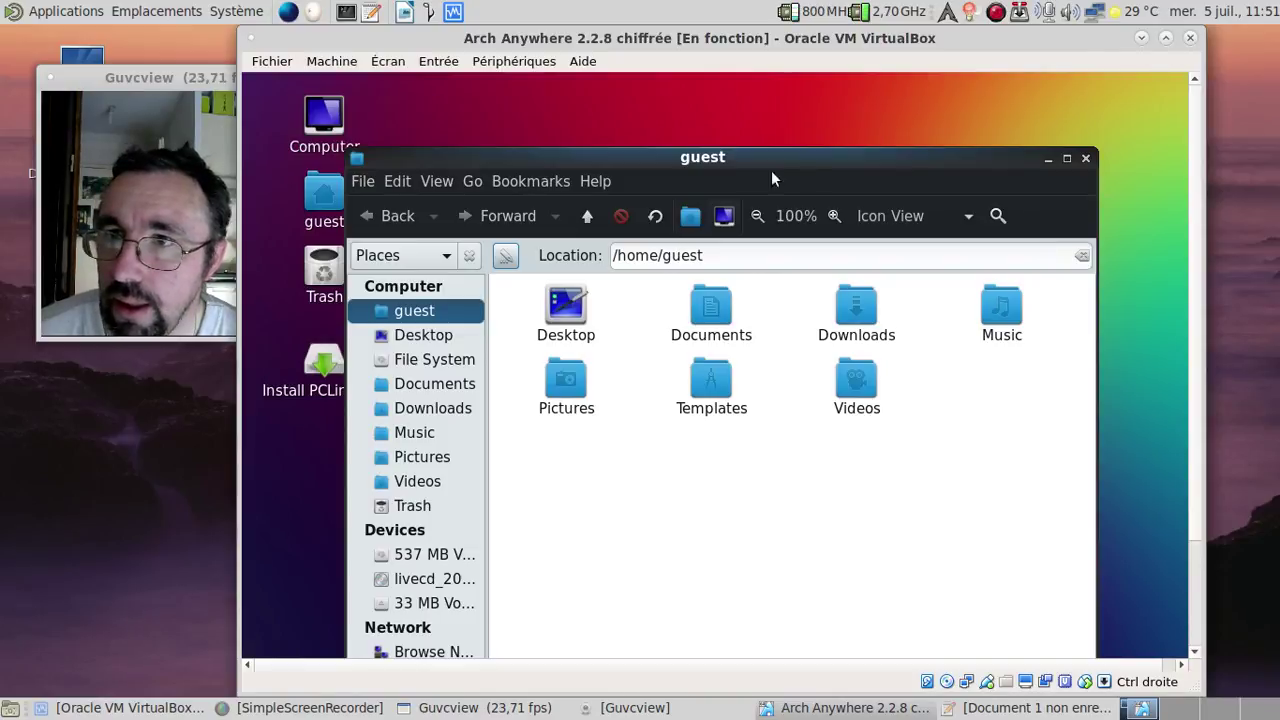
click(1087, 158)
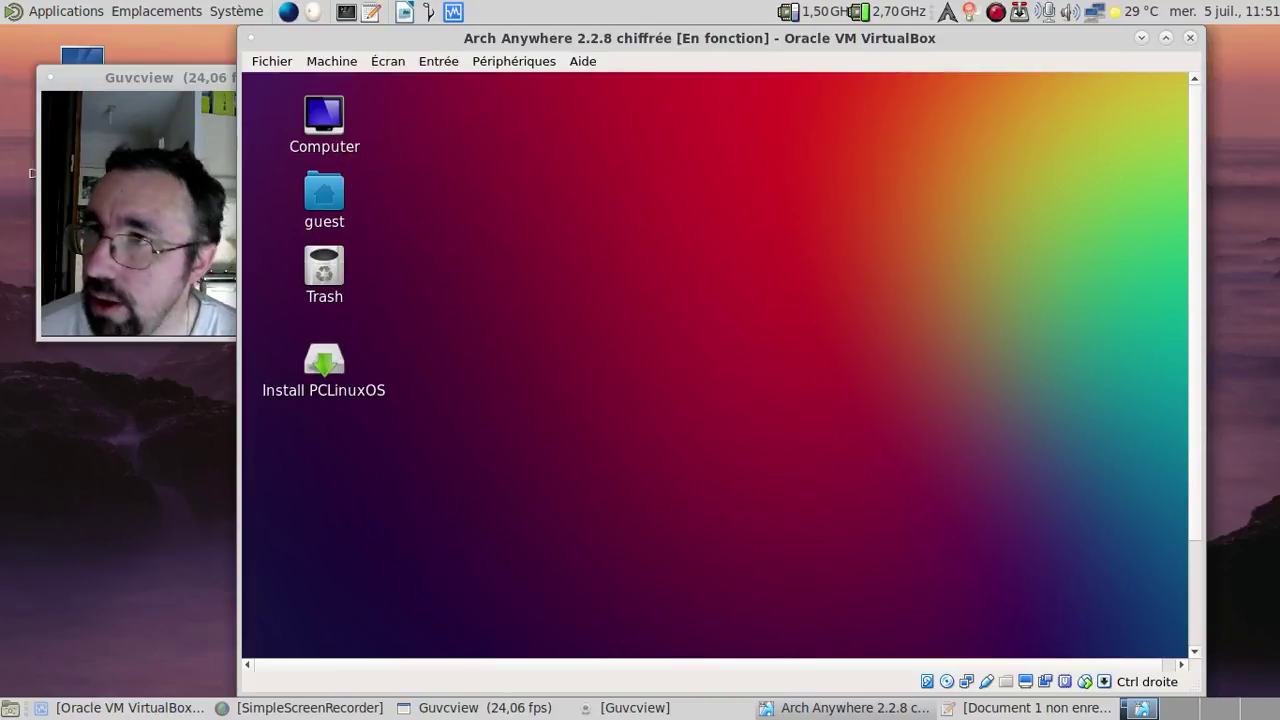
drag(1198, 106, 1207, 312)
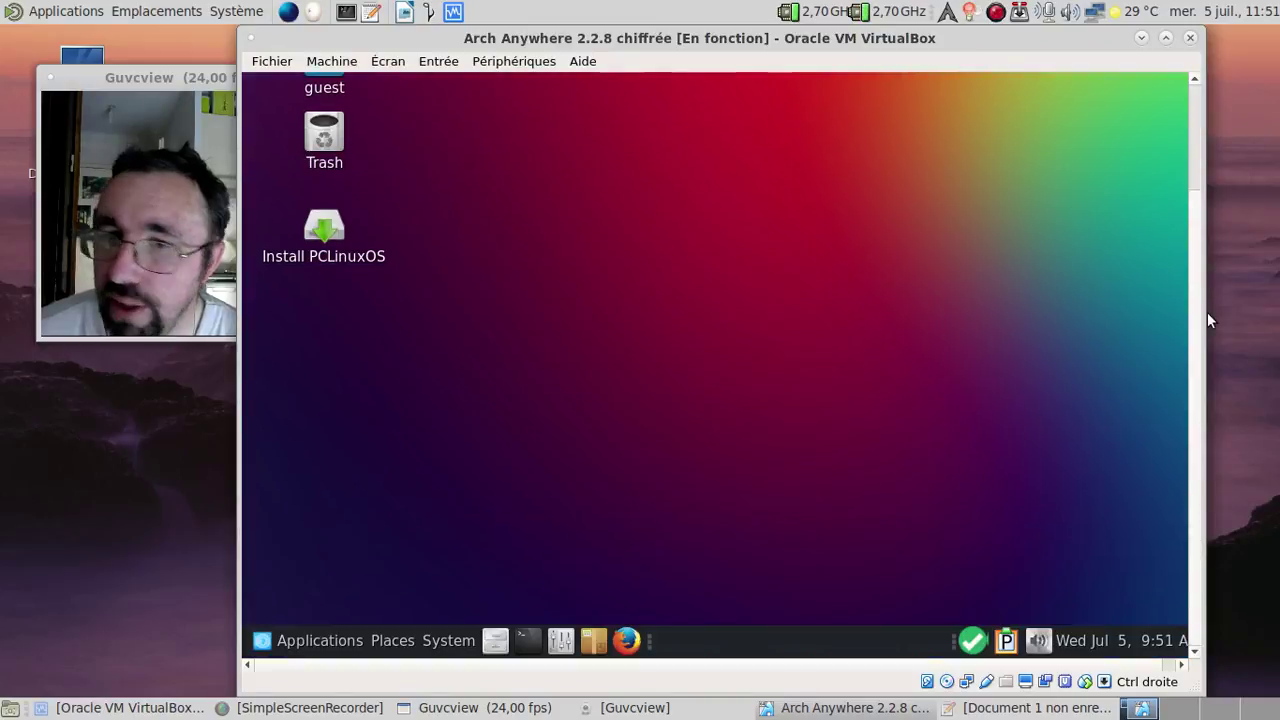
Launch GParted from Applications > Configuration in the PCLinuxOS live session.
click(311, 641)
click(311, 641)
click(311, 641)
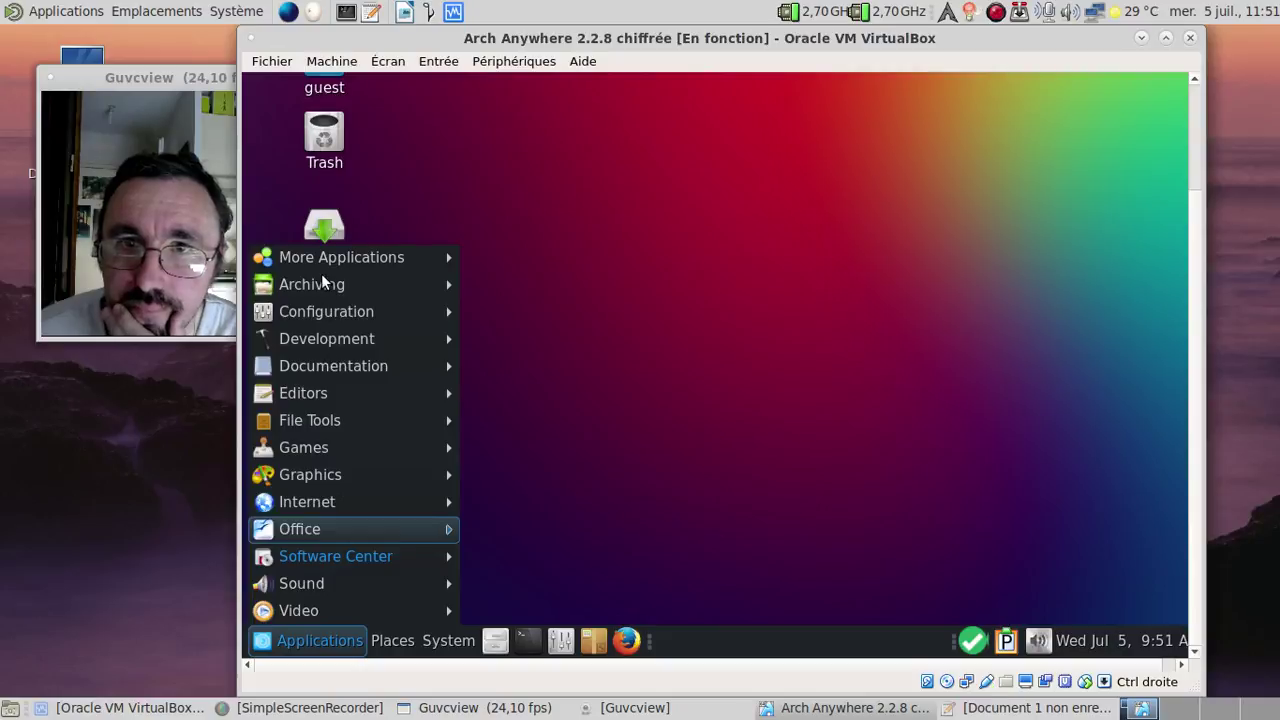
mouse_move(311, 259)
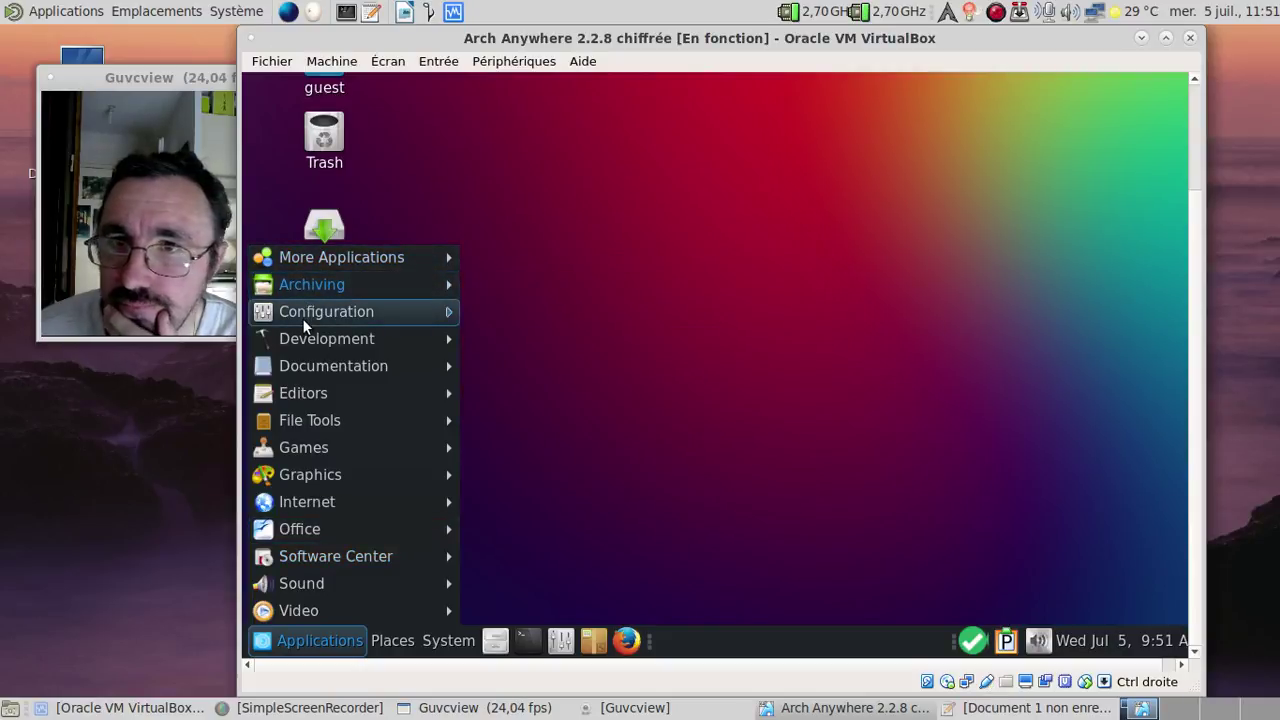
mouse_move(306, 325)
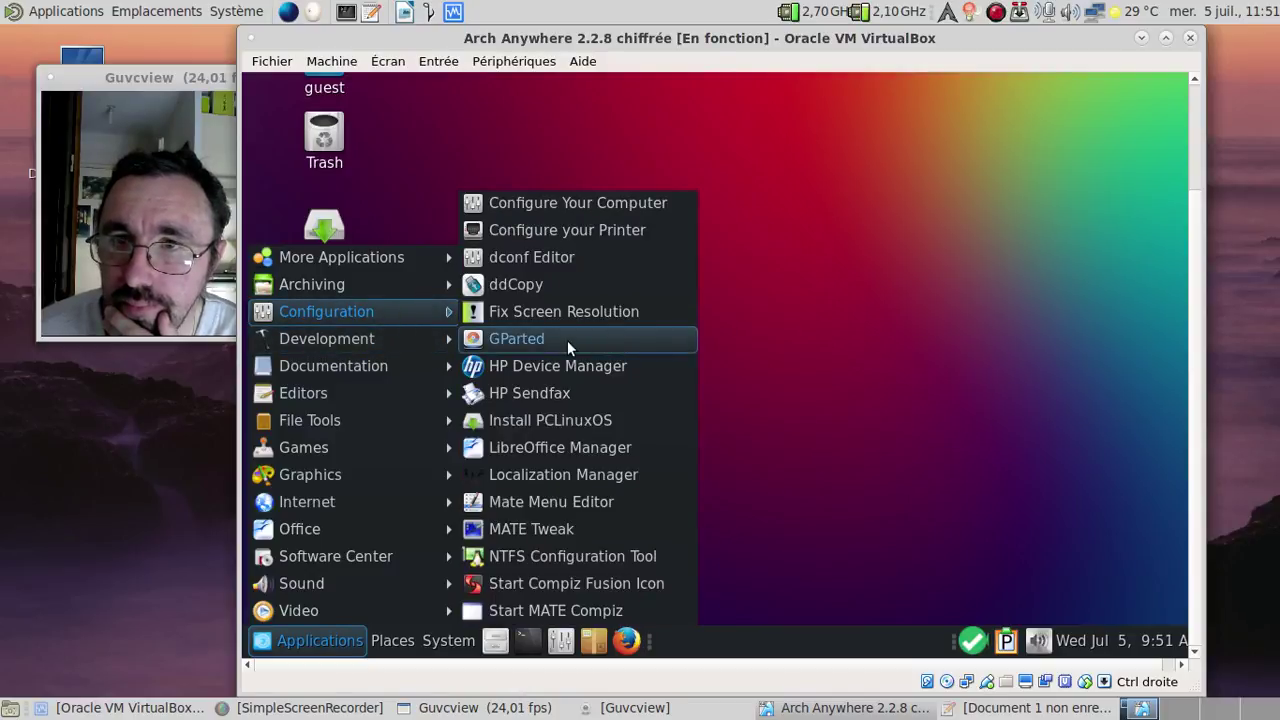
click(567, 342)
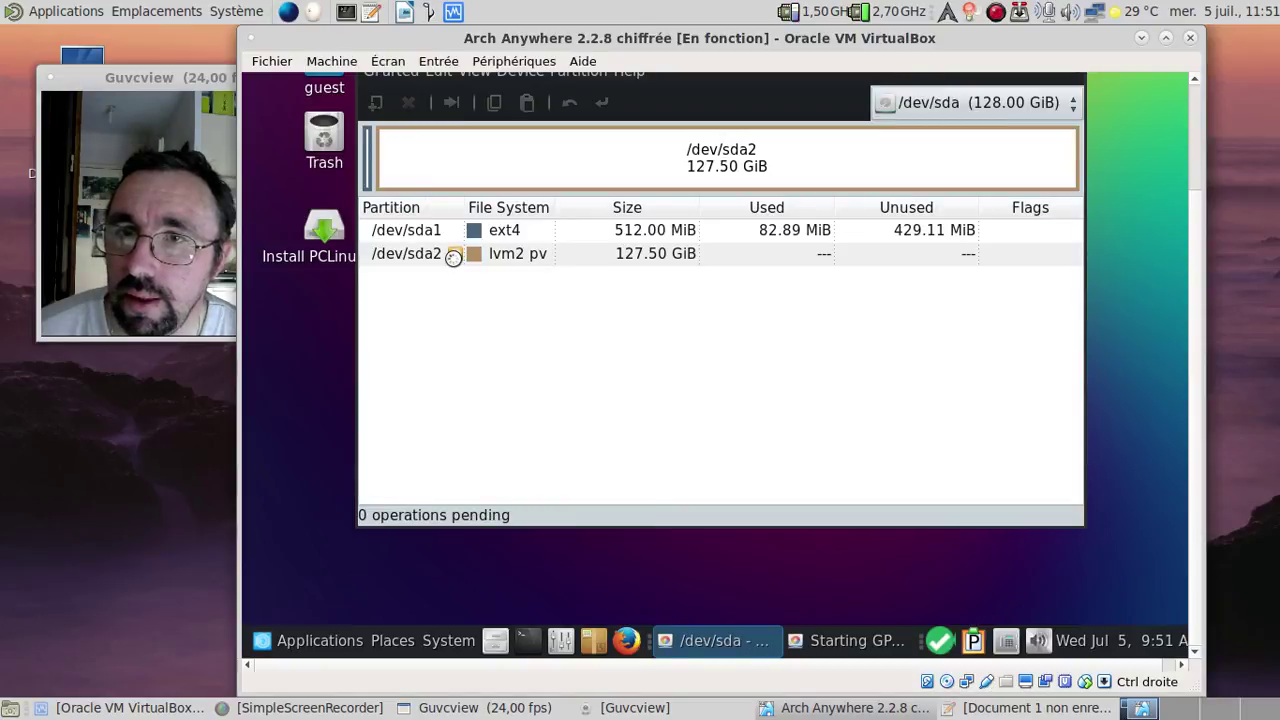
click(453, 257)
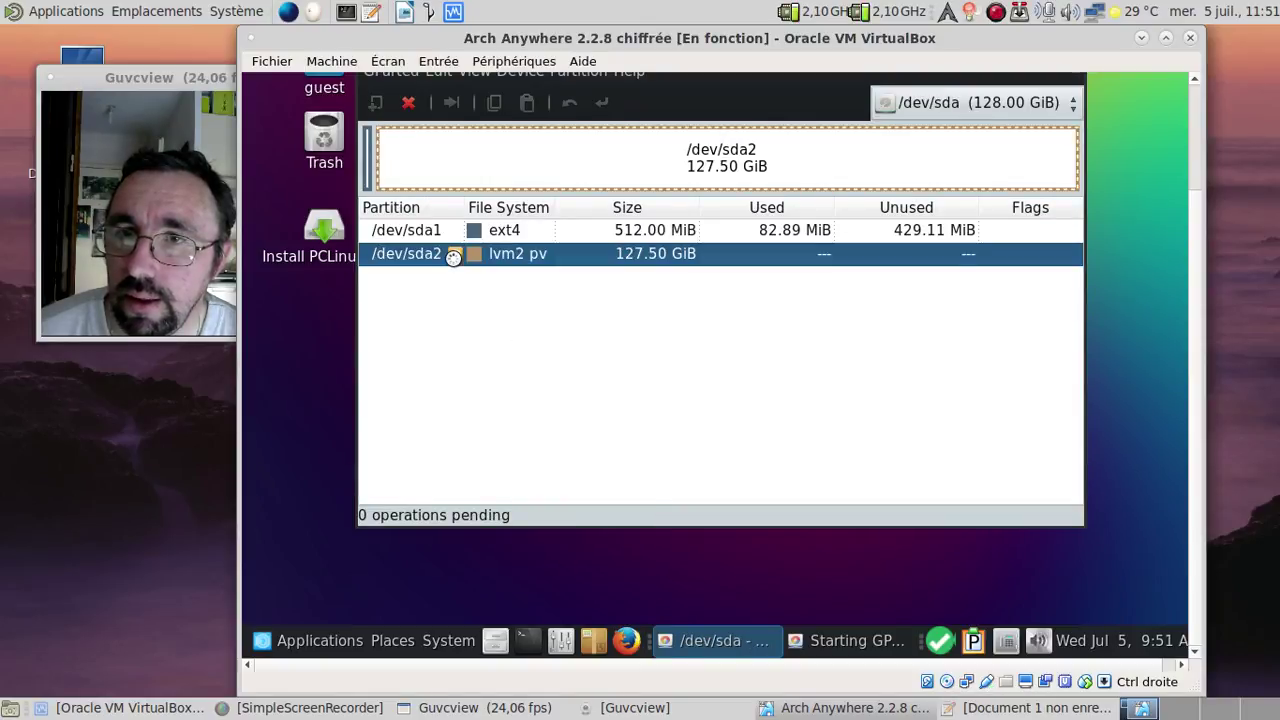
right_click(453, 257)
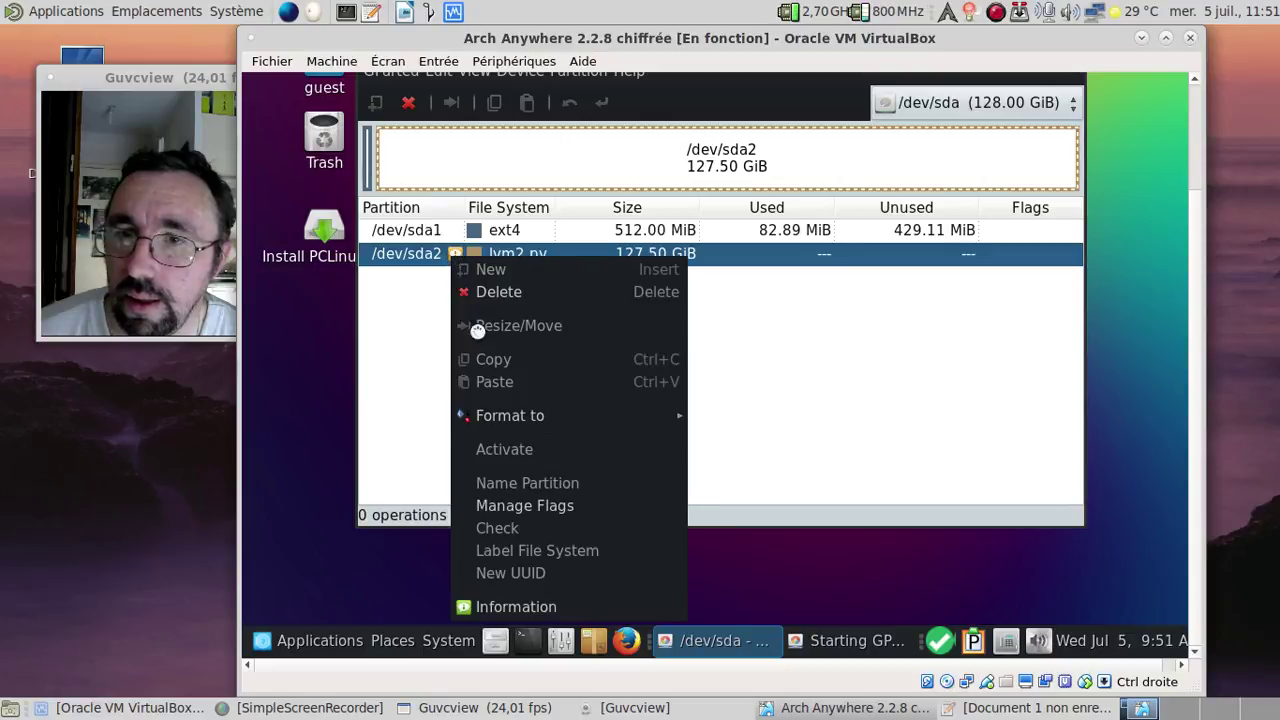
click(546, 605)
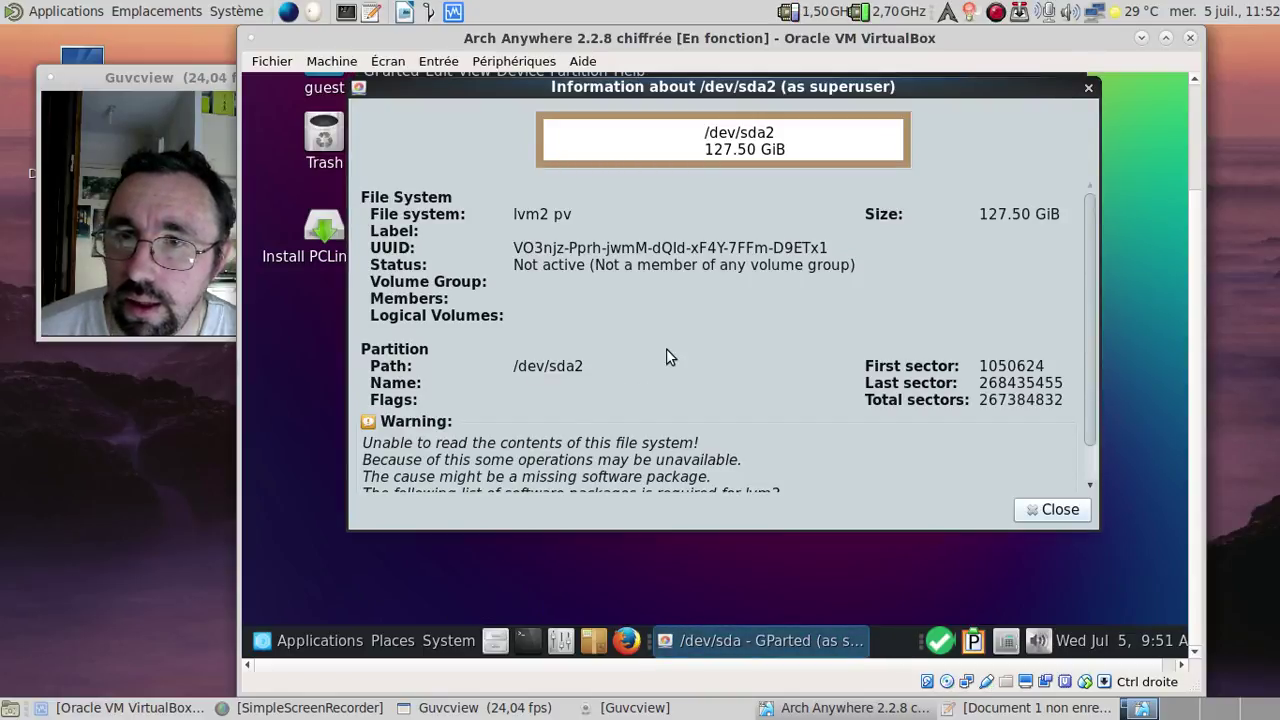
scroll(666, 352, down, 1)
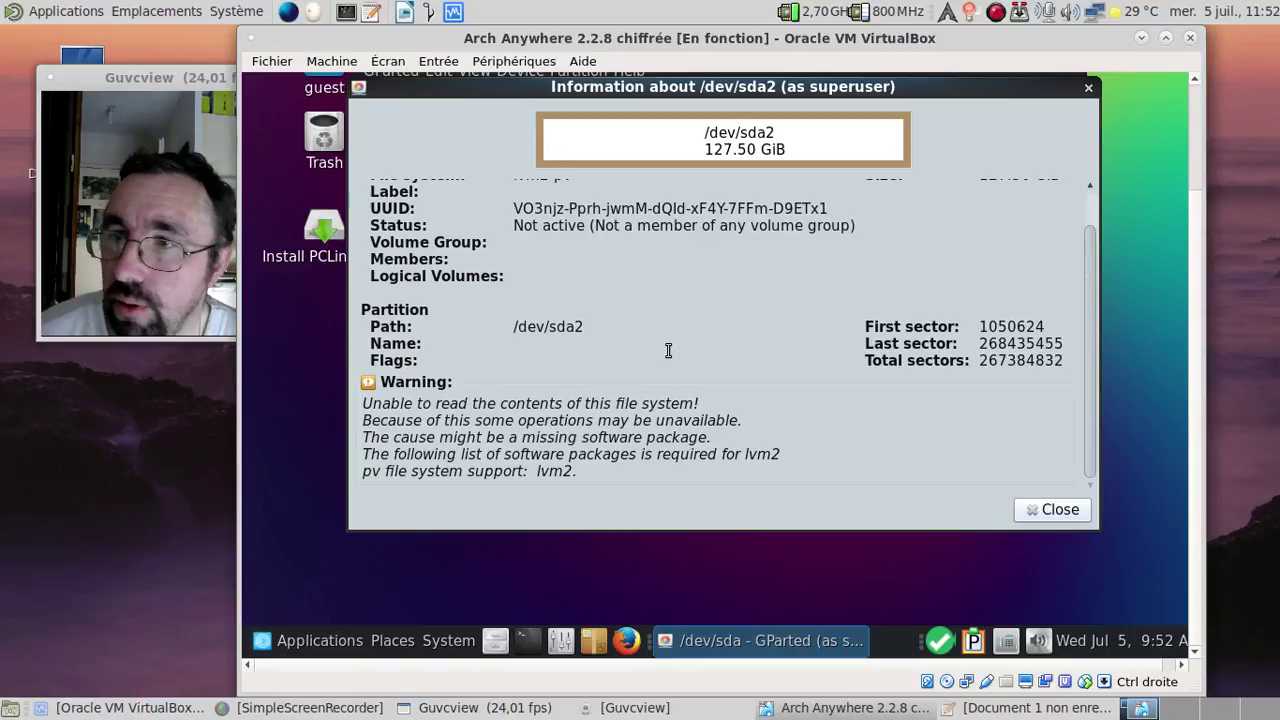
scroll(668, 352, up, 1)
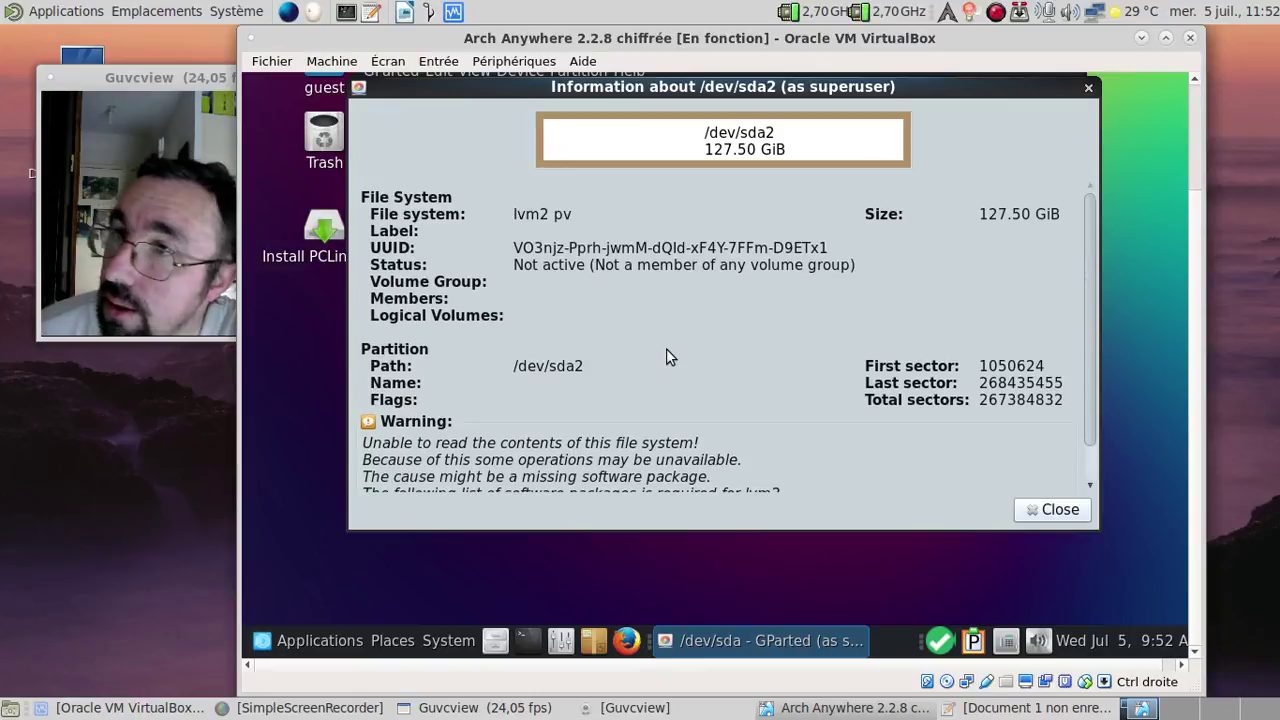
scroll(667, 350, down, 1)
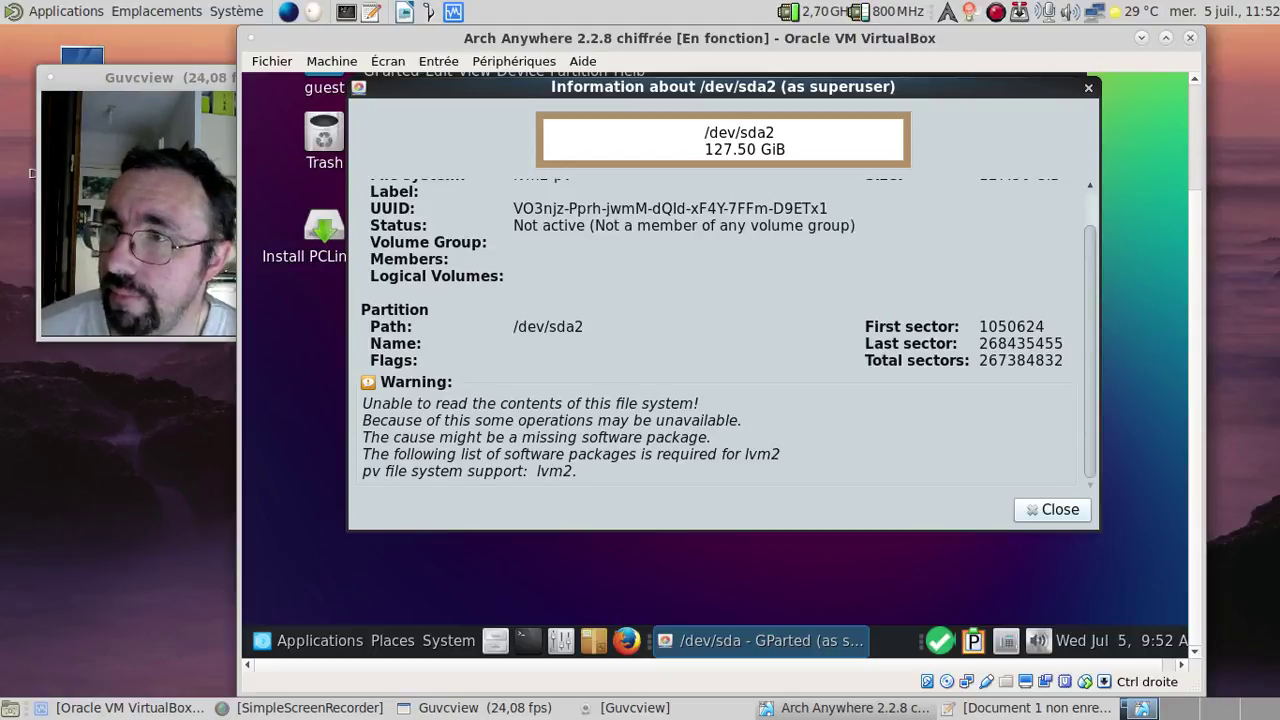
click(1058, 512)
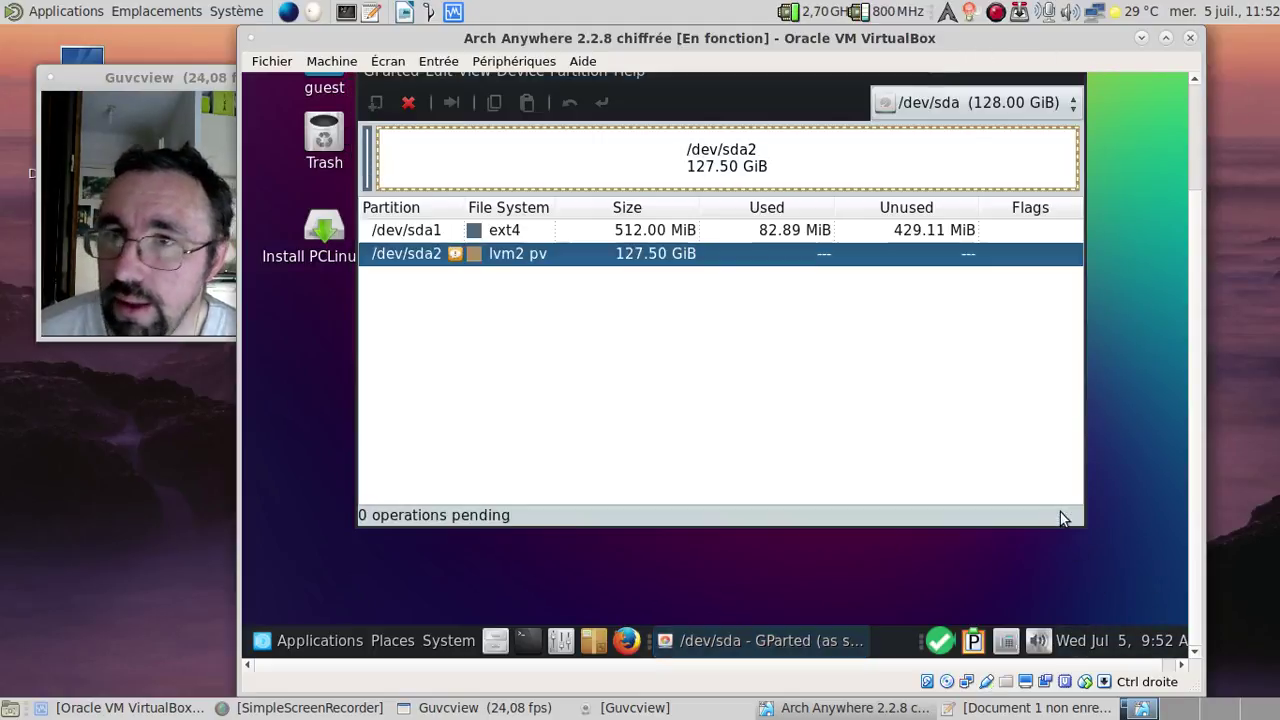
View the Information details of the /dev/sda1 partition in GParted, then close them.
click(621, 230)
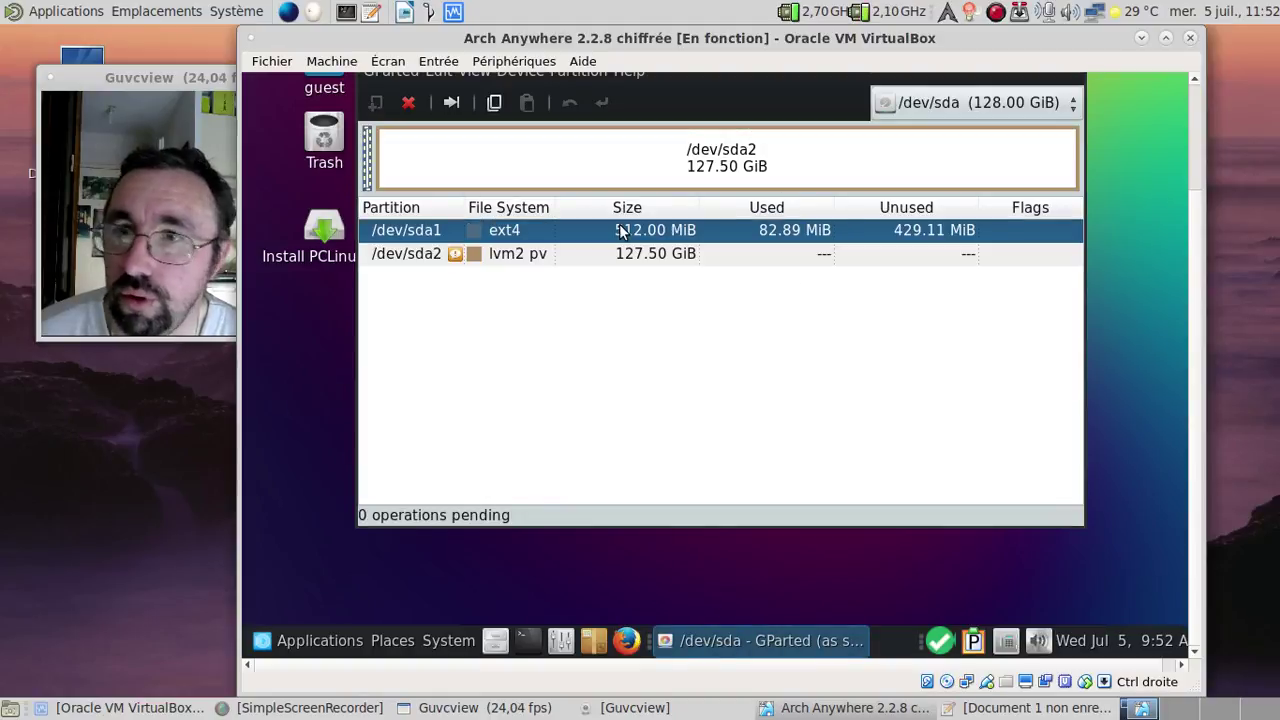
right_click(621, 230)
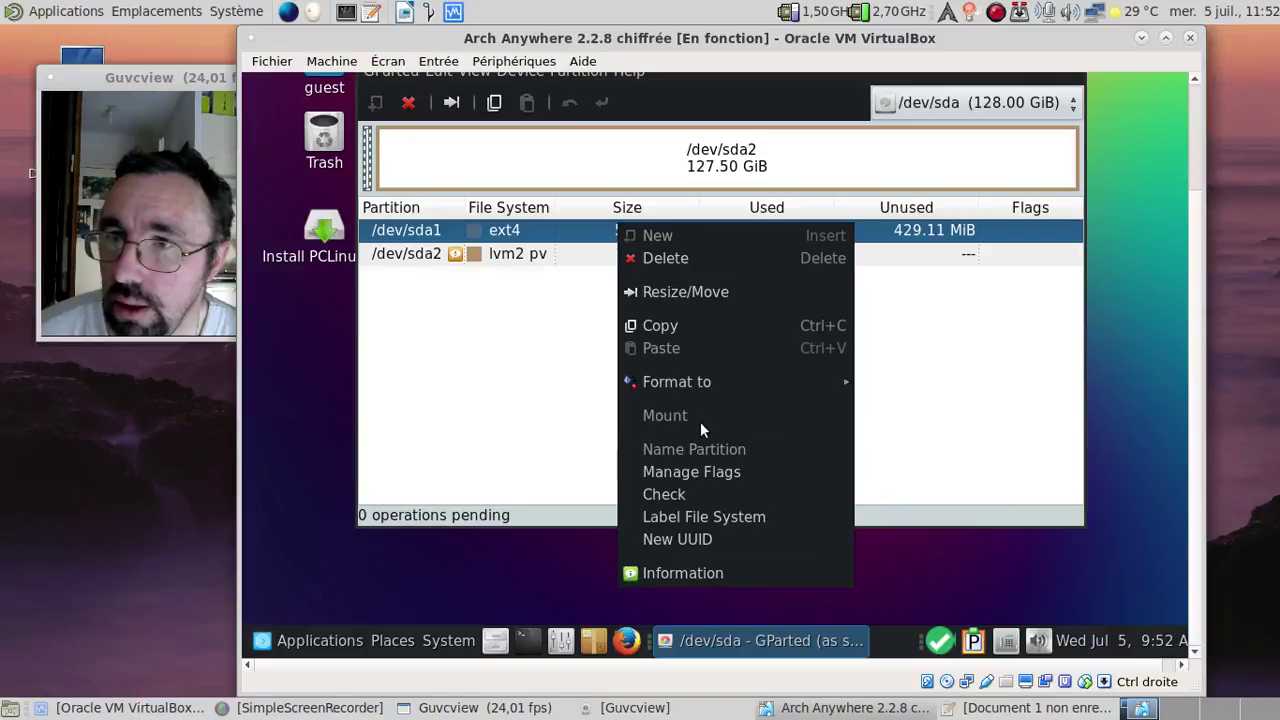
click(712, 573)
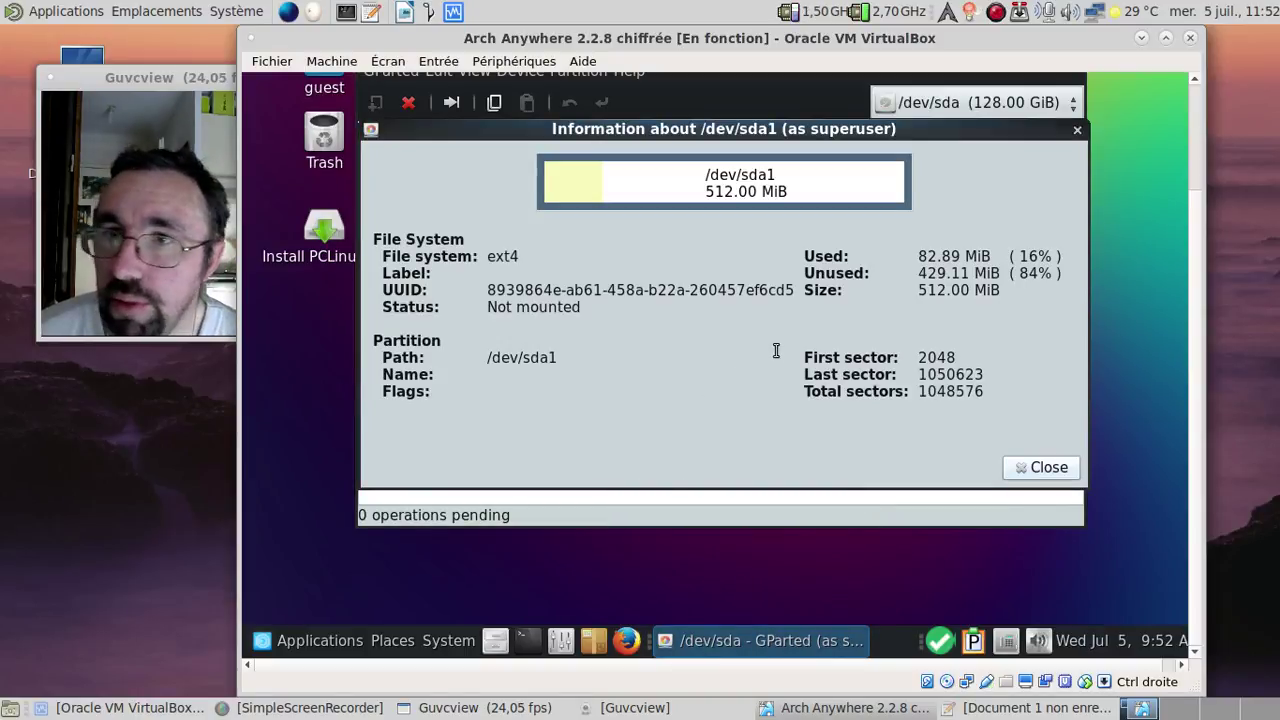
click(1077, 129)
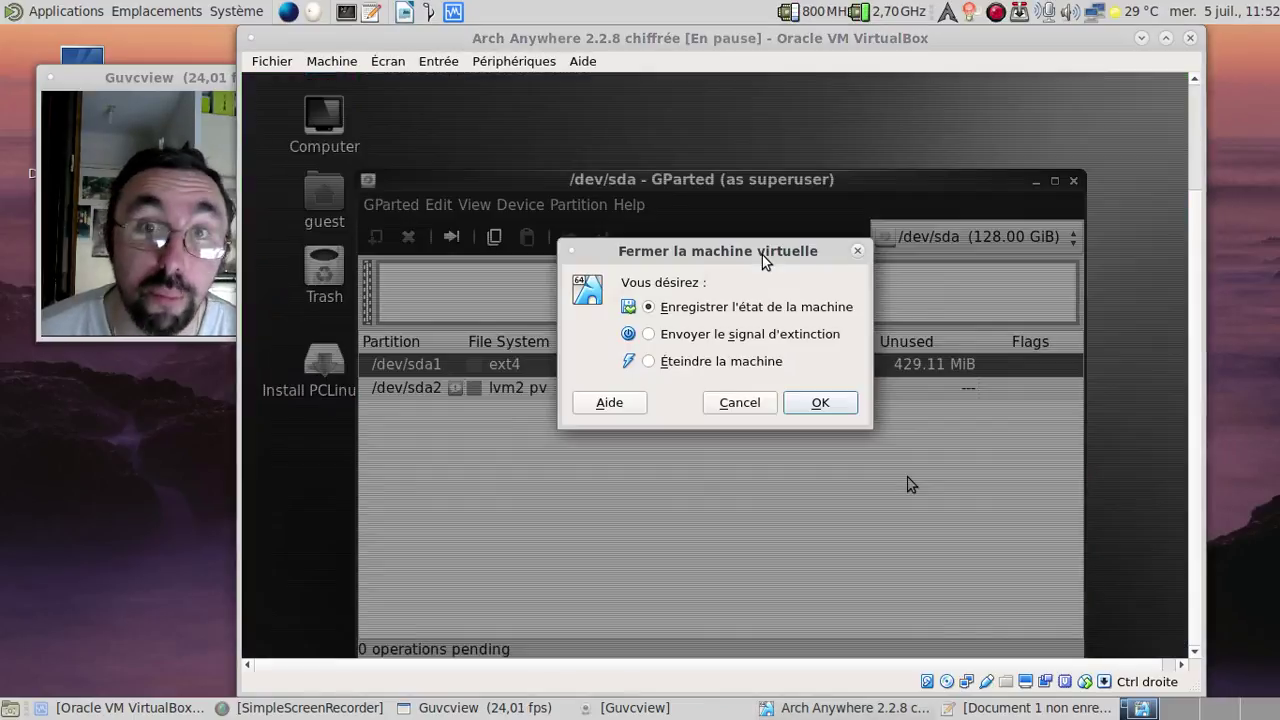
Power off the virtual machine with Host+Q and Éteindre la machine.
key(ctrl+q)
click(695, 334)
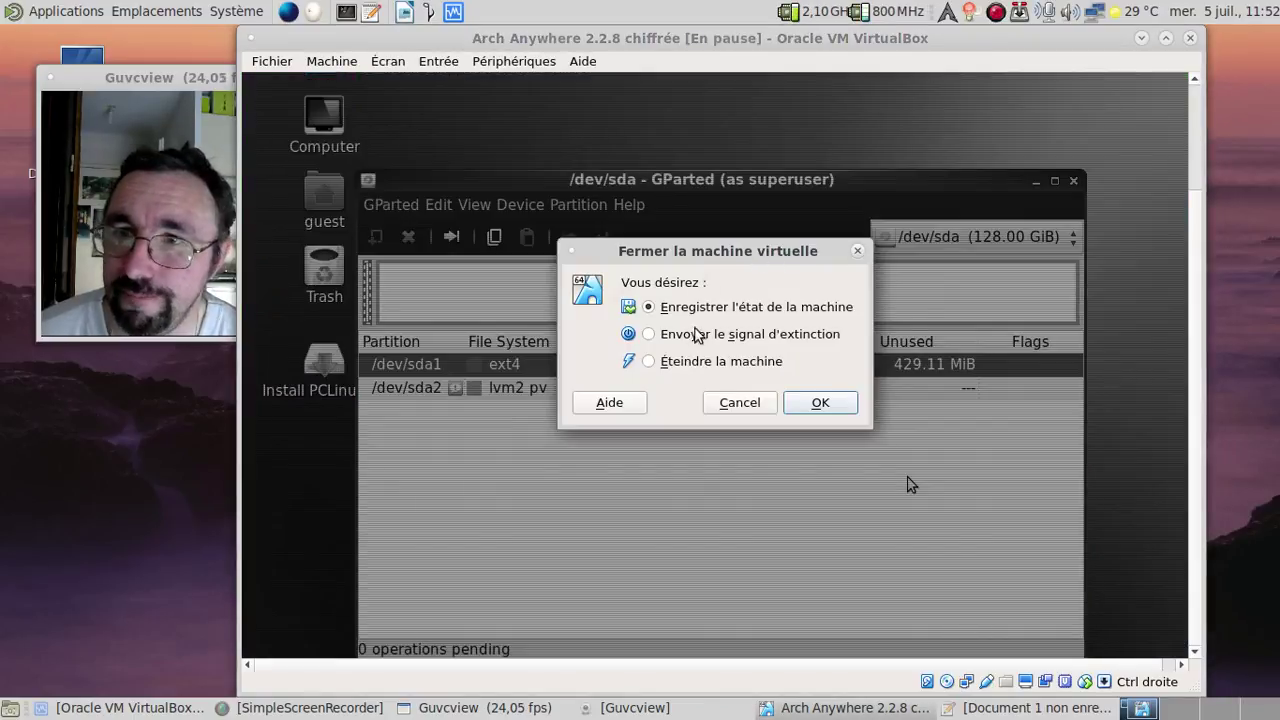
click(695, 362)
click(803, 401)
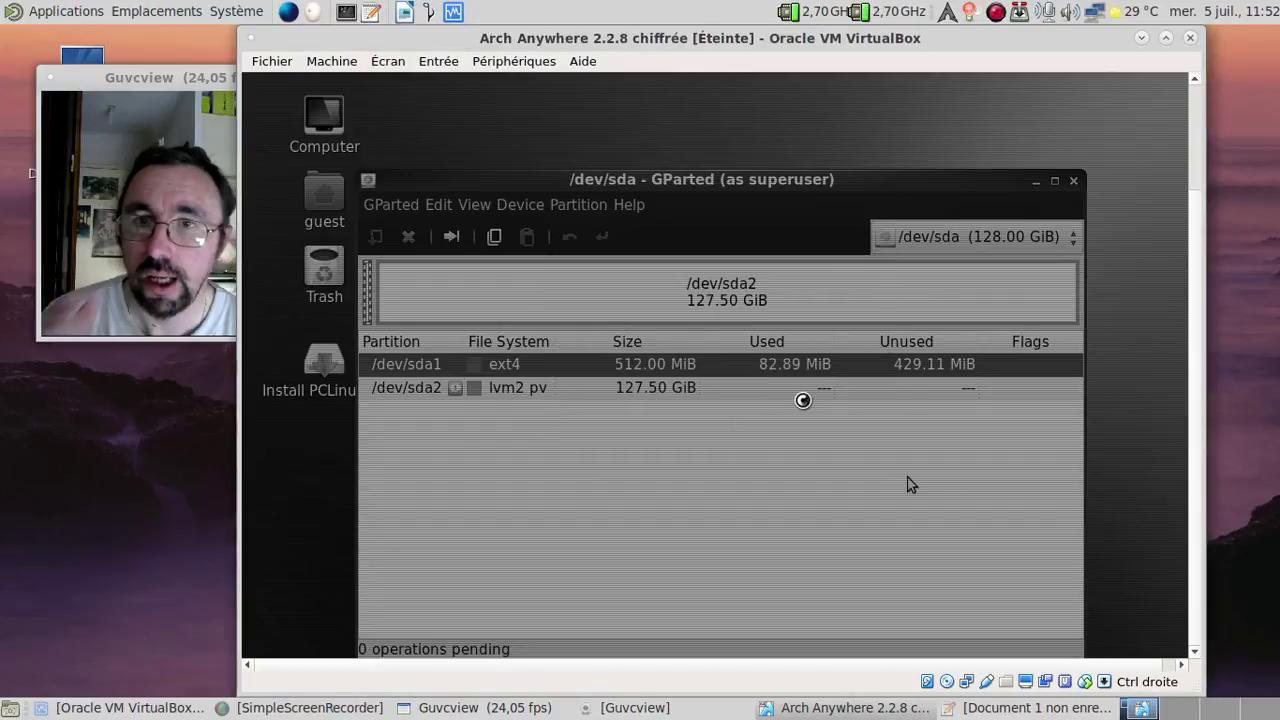